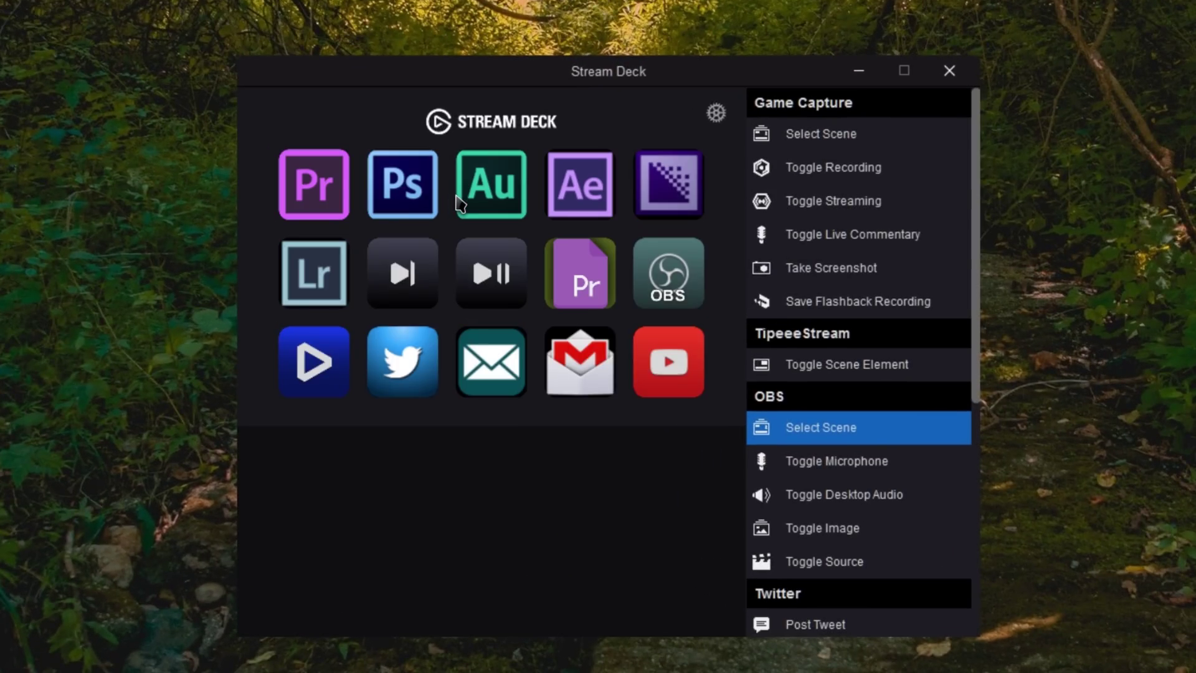
double_click(335, 179)
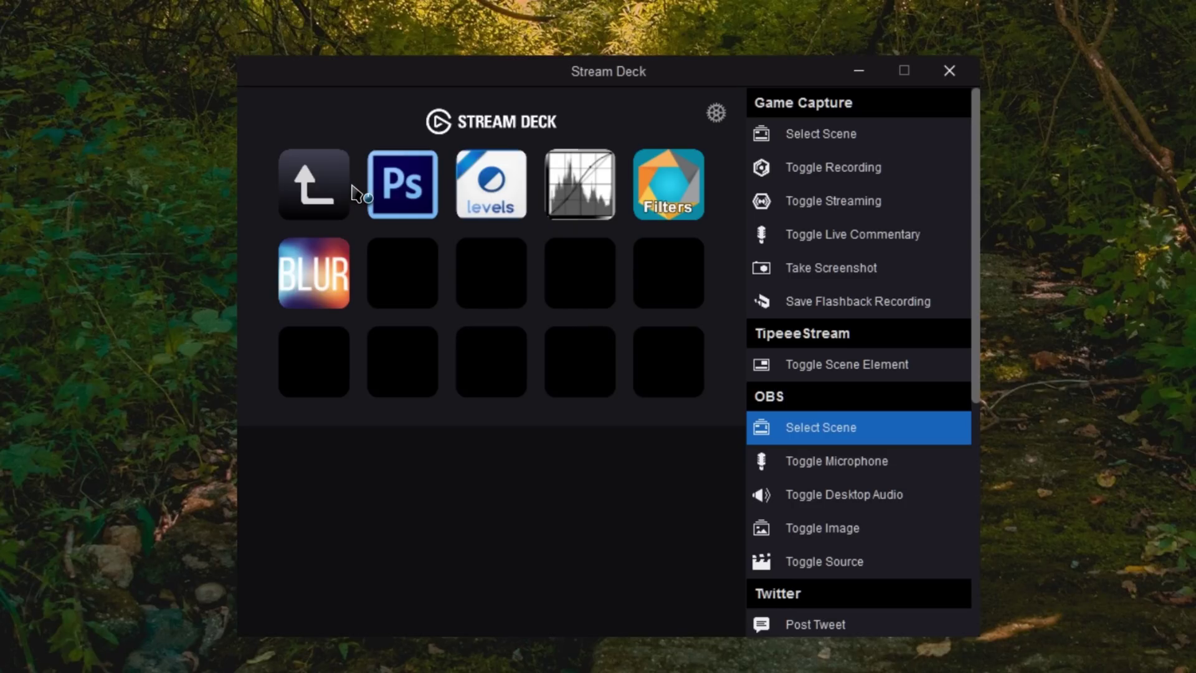
left_click(324, 193)
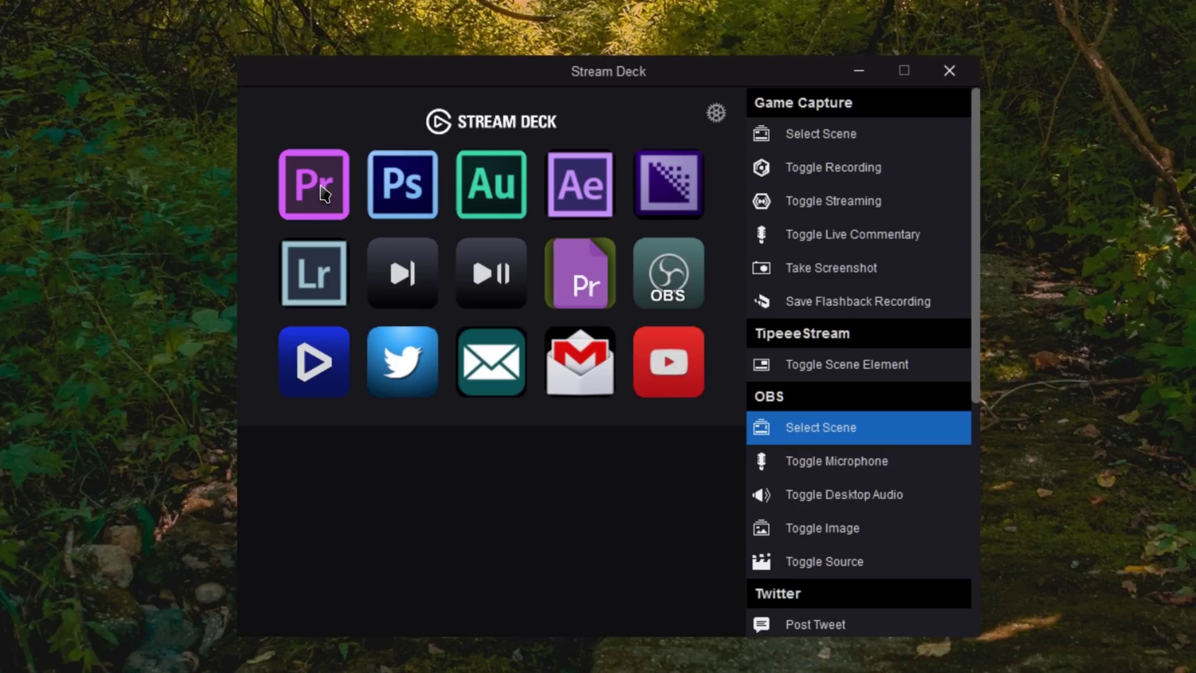
left_click(685, 277)
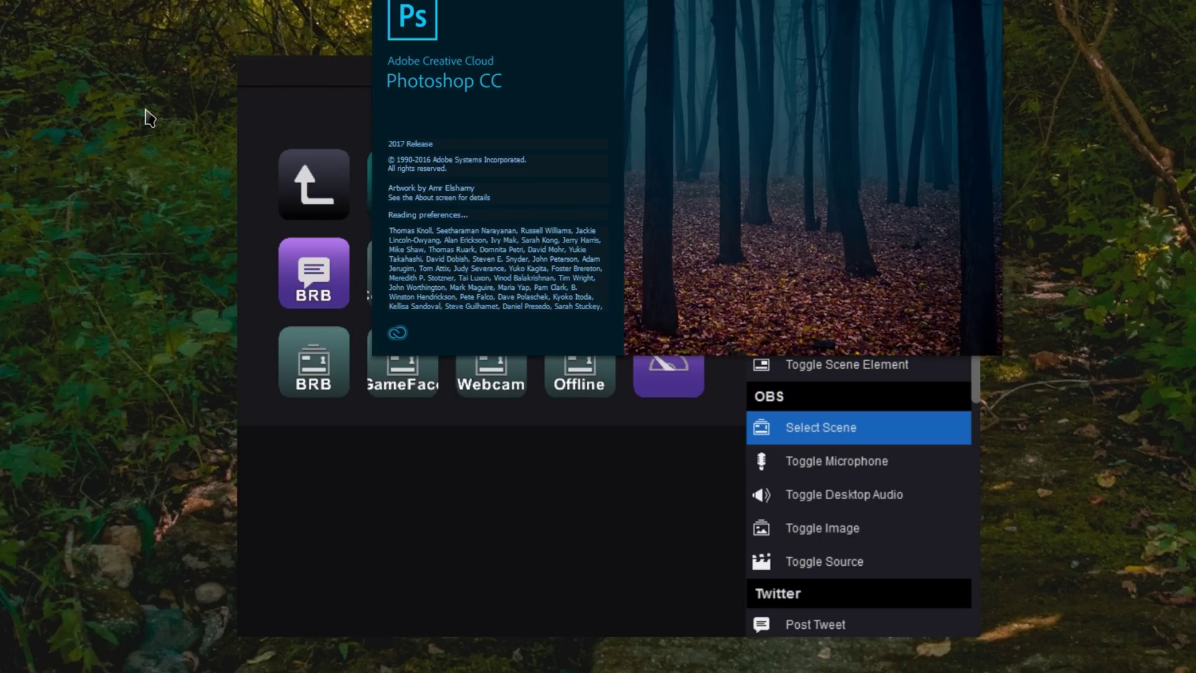
left_click(269, 112)
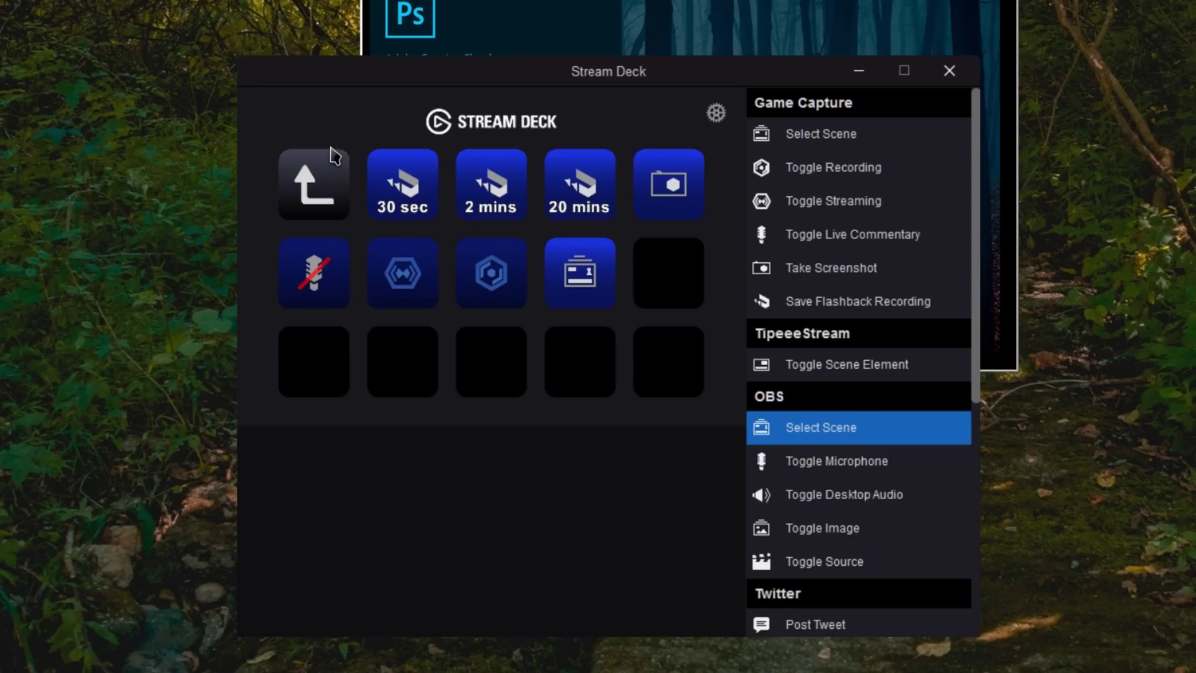
left_click(335, 156)
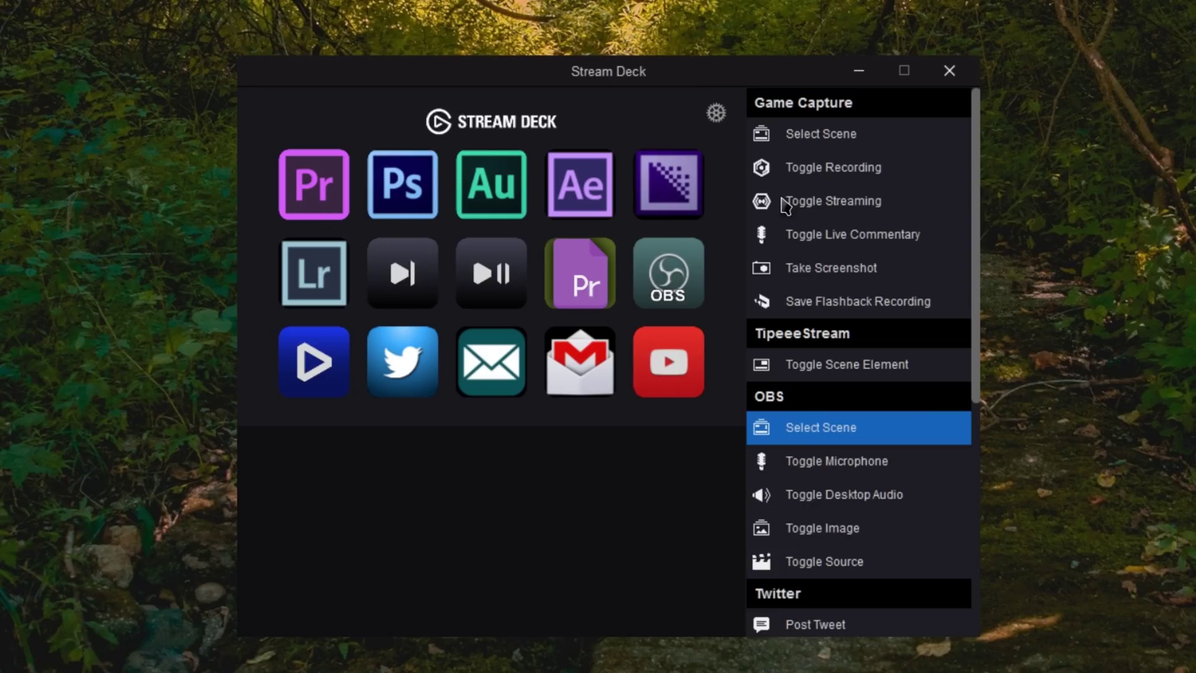
Export the key layout as 'March 2017 Layout' into Downloads > Elgato Stream Deck, then close Settings
left_click(716, 114)
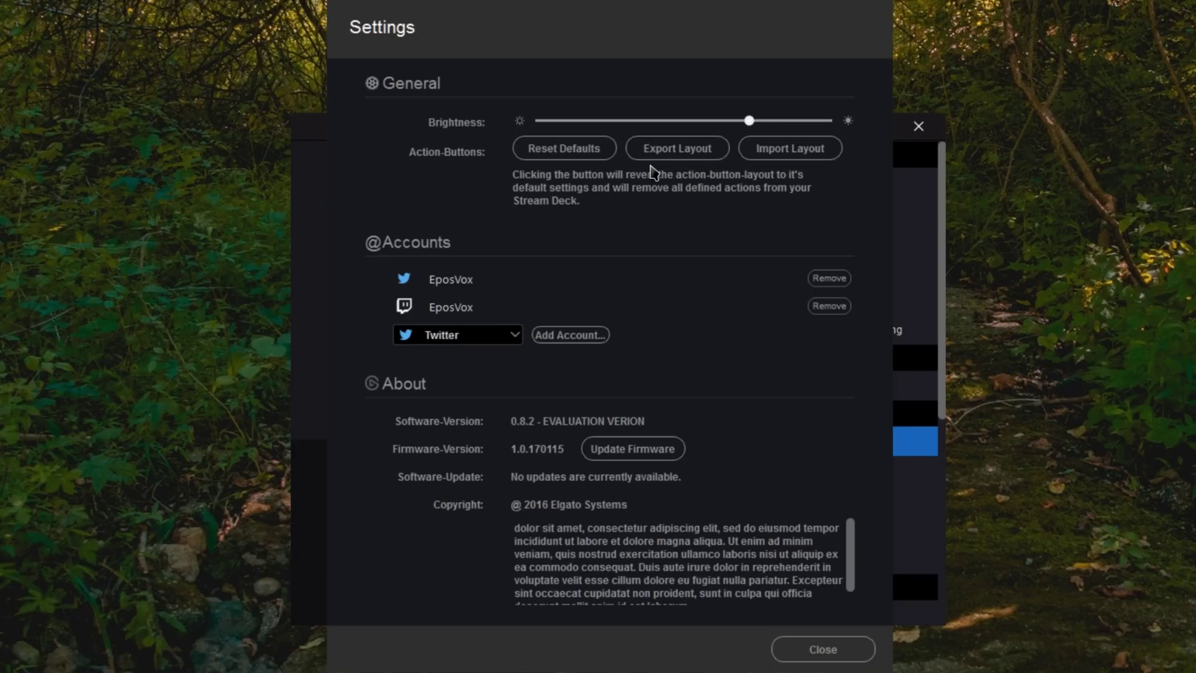
left_click(670, 154)
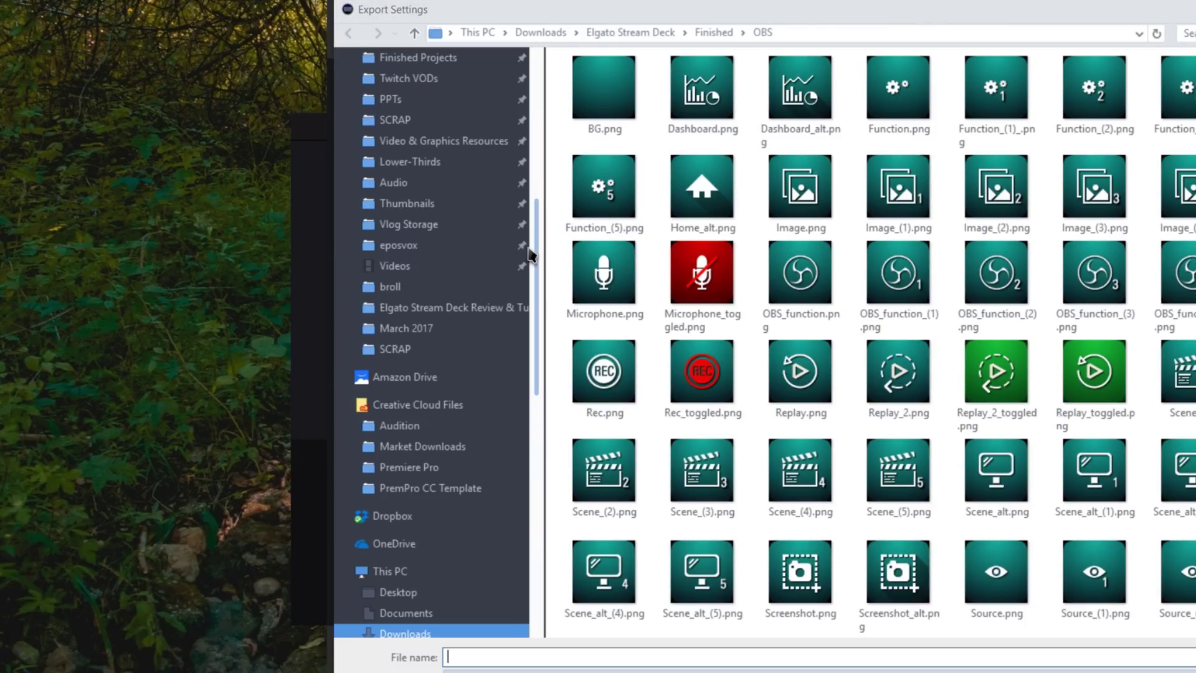
left_click(613, 32)
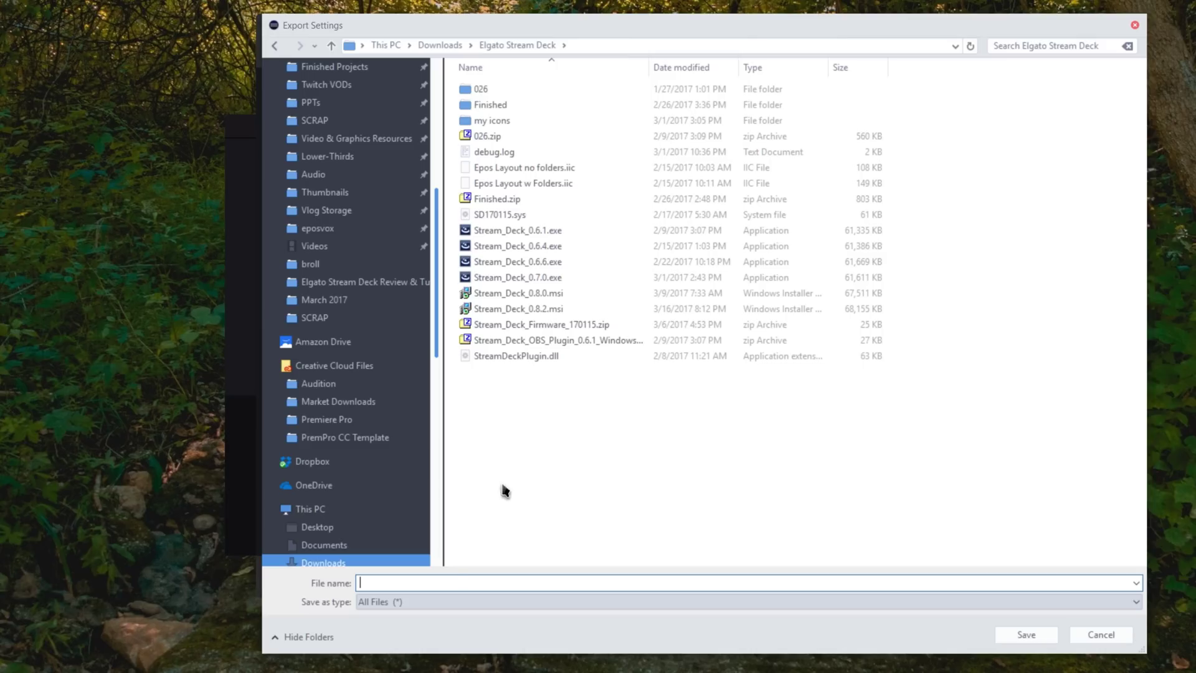
type("March 2017 Layout")
key("Return")
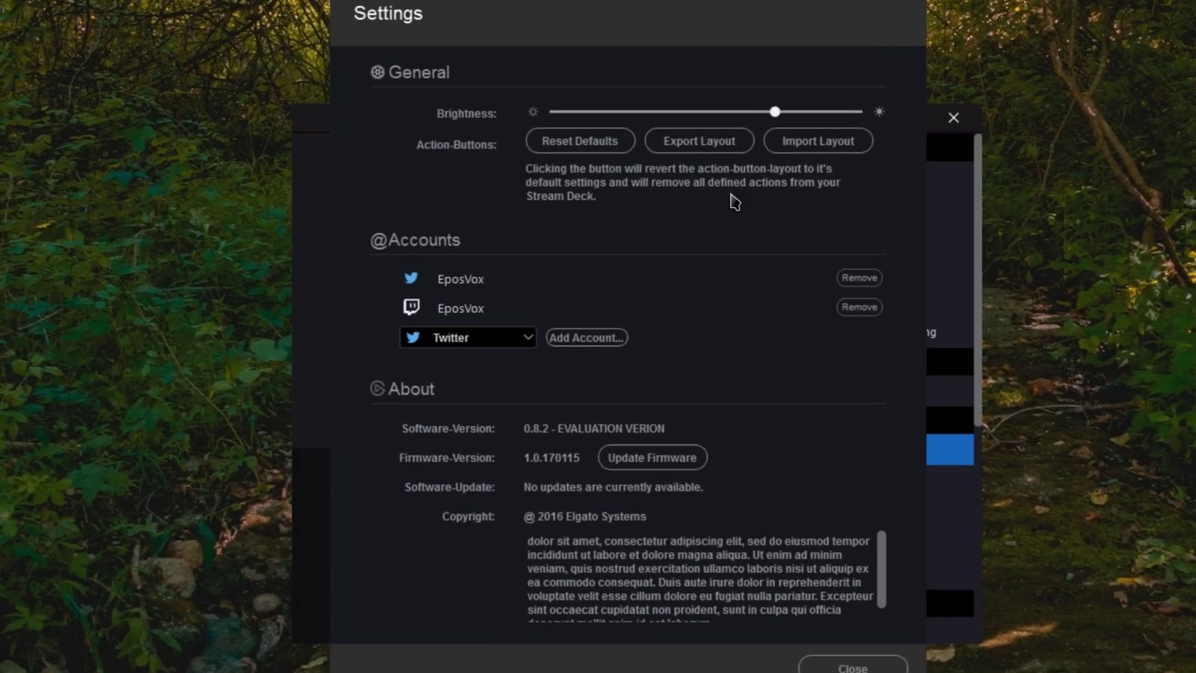
left_click(831, 663)
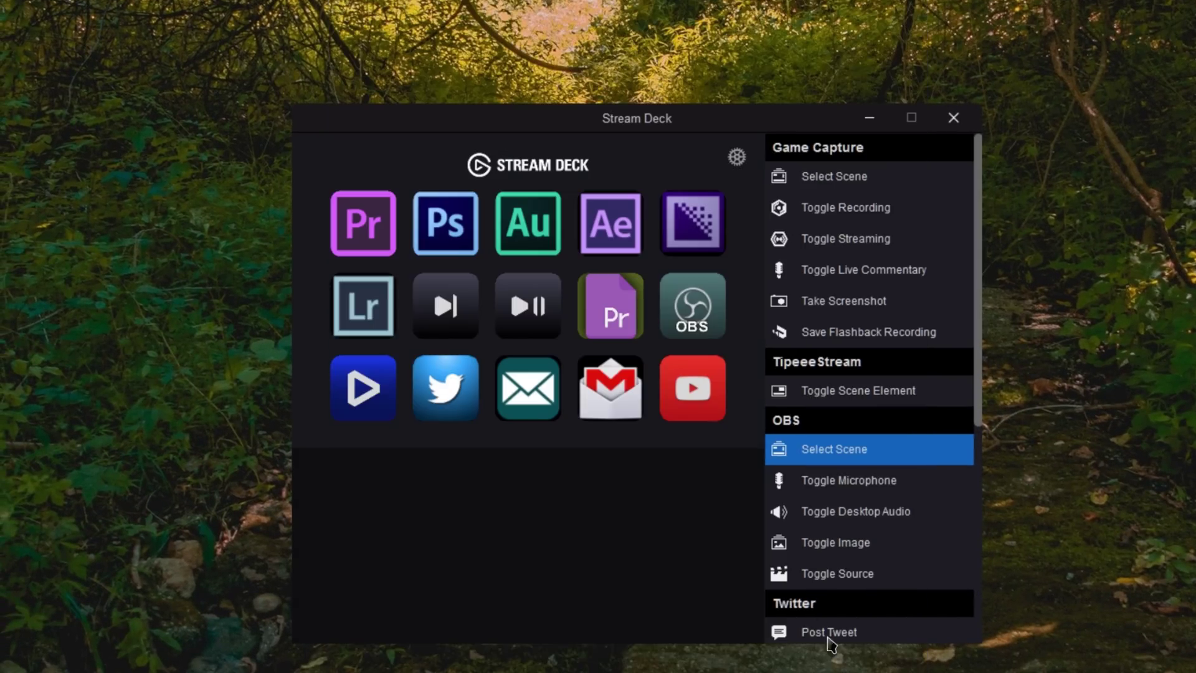
Delete the Media Encoder, After Effects and Audition folder keys
left_click(701, 229)
key("Delete")
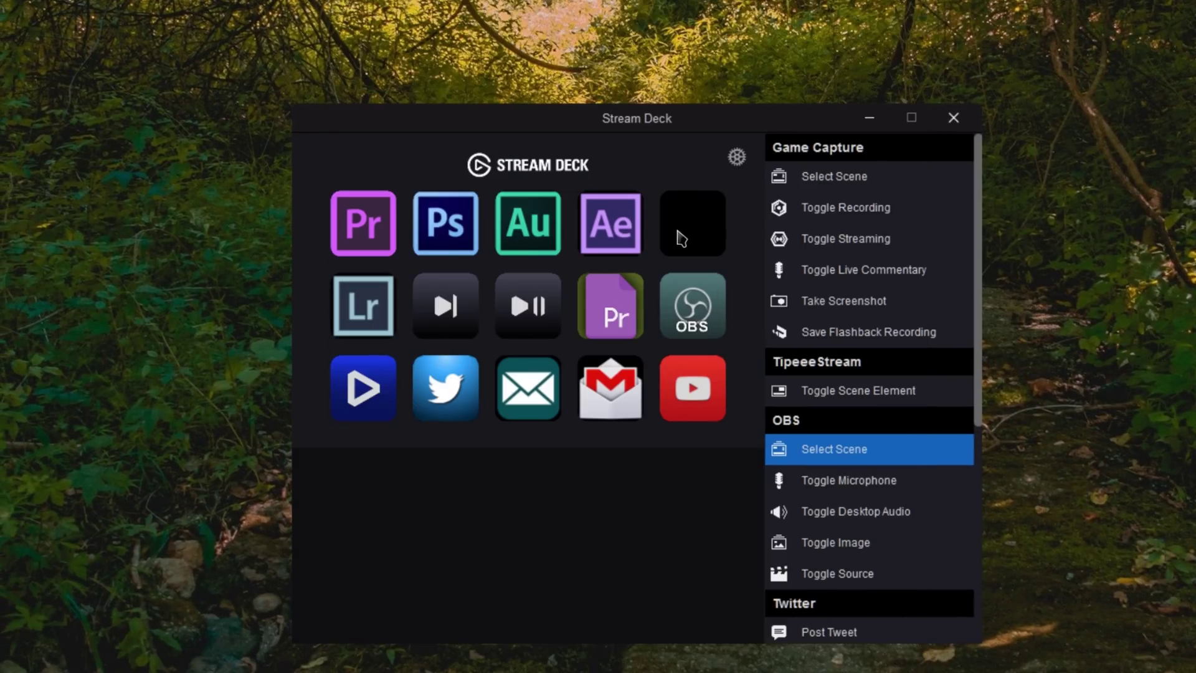
left_click(609, 237)
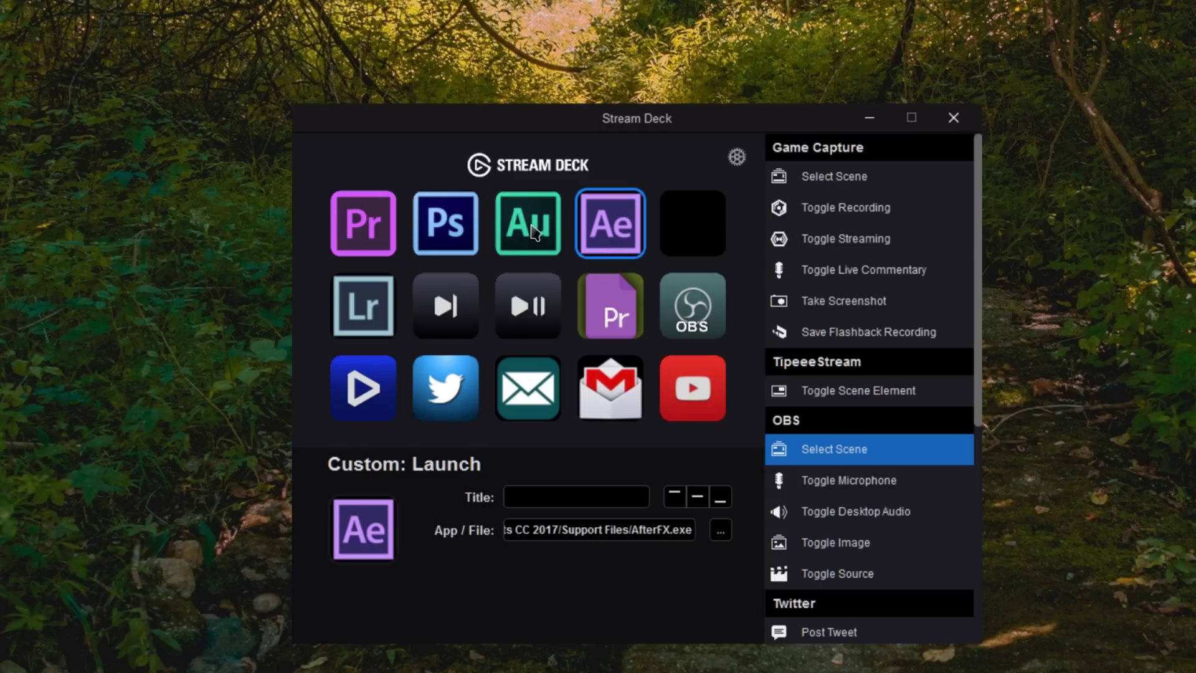
key("Delete")
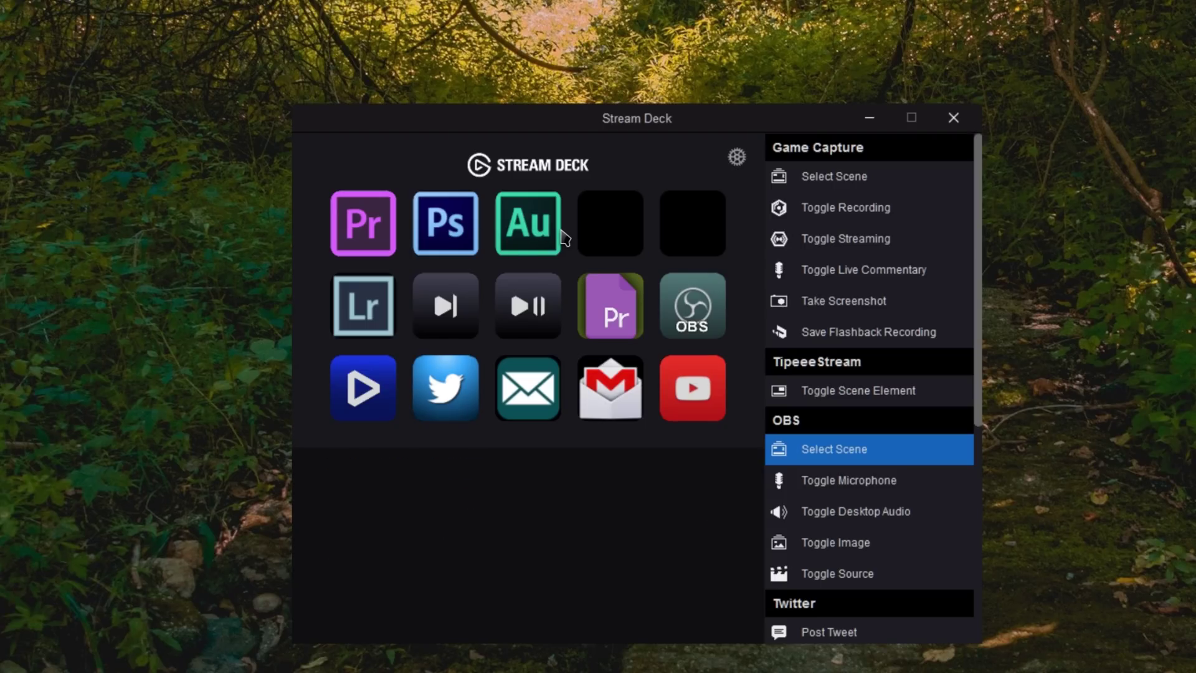
double_click(560, 232)
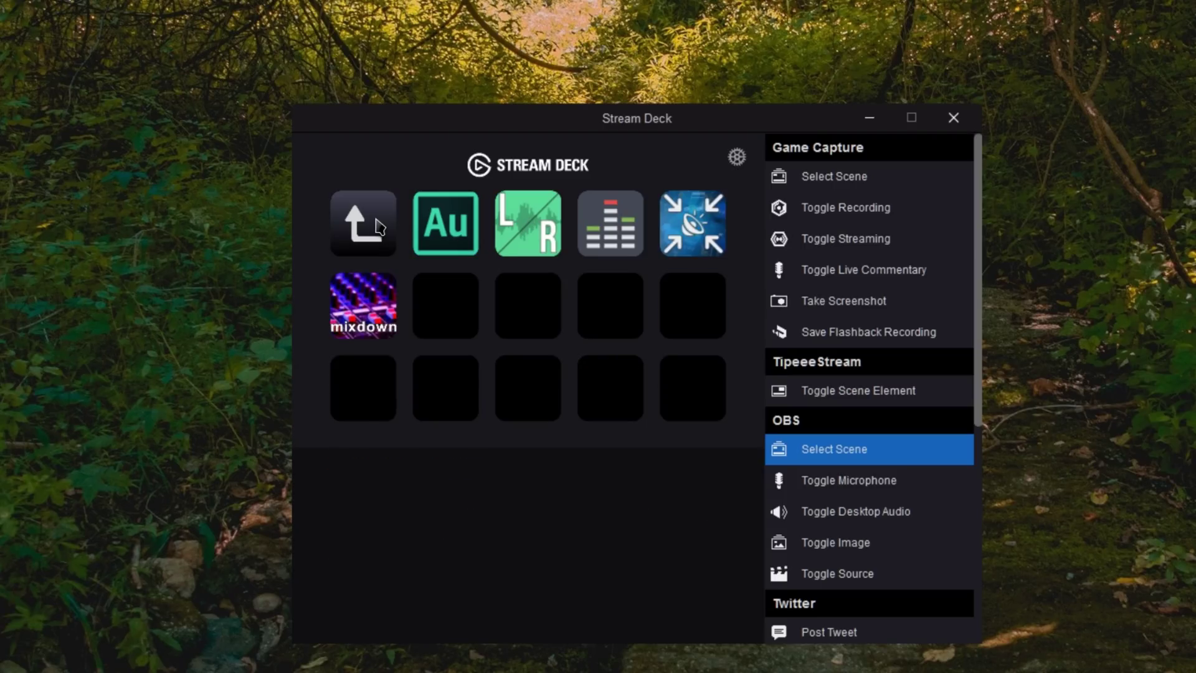
left_click(378, 228)
left_click(553, 242)
key("Delete")
left_click(558, 236)
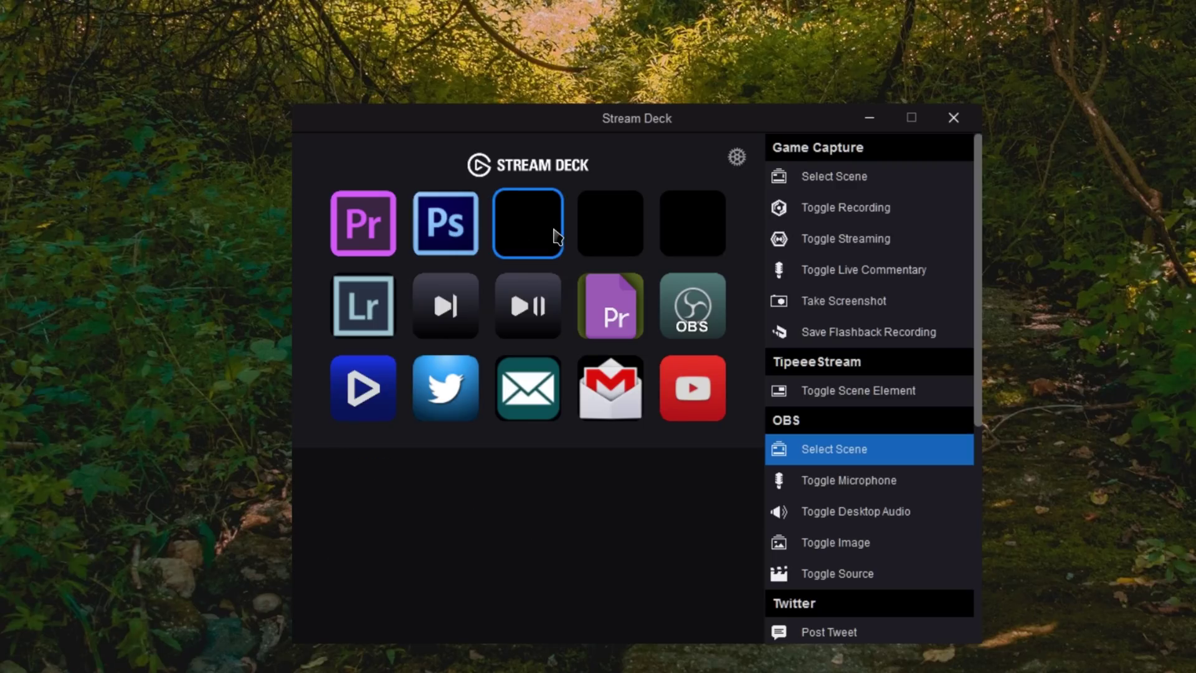
Delete the Photoshop, Premiere Pro, Lightroom and email keys along with the neighbouring bottom-row key
left_click(478, 231)
key("Delete")
left_click(393, 227)
key("Delete")
left_click(393, 305)
key("Delete")
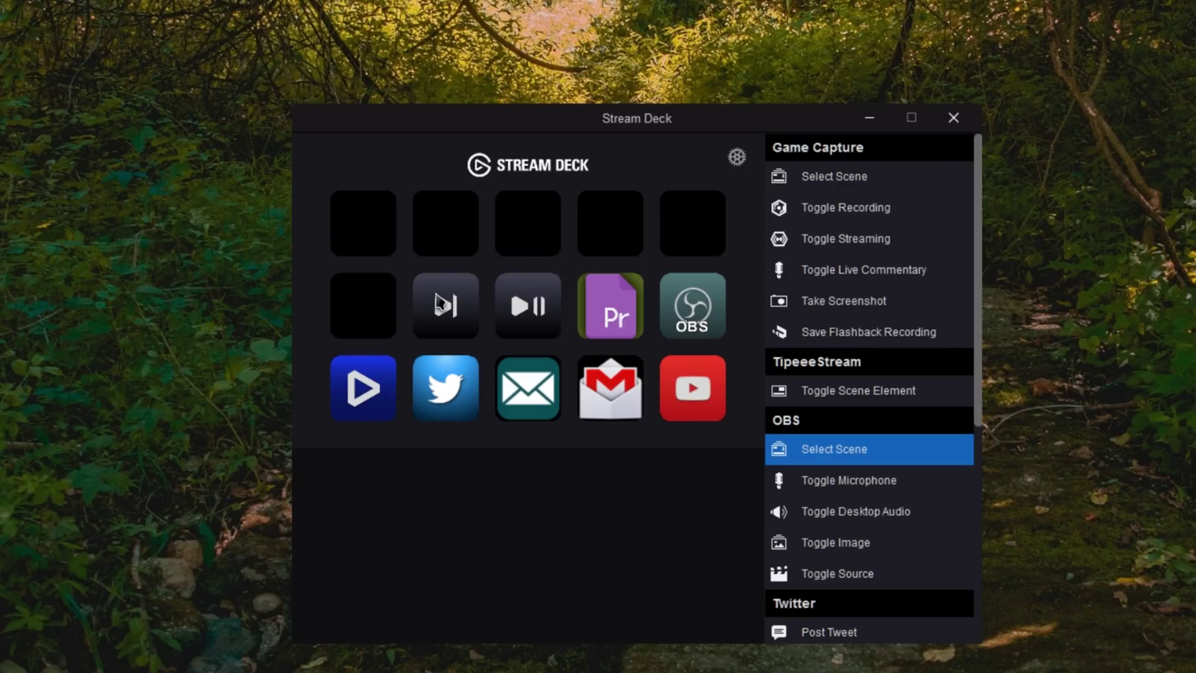
key("Delete")
left_click(412, 367)
key("Delete")
key("Delete")
left_click(528, 376)
Delete the play/pause, Premiere project, Gmail, YouTube and OBS folder keys
key("Delete")
left_click(533, 324)
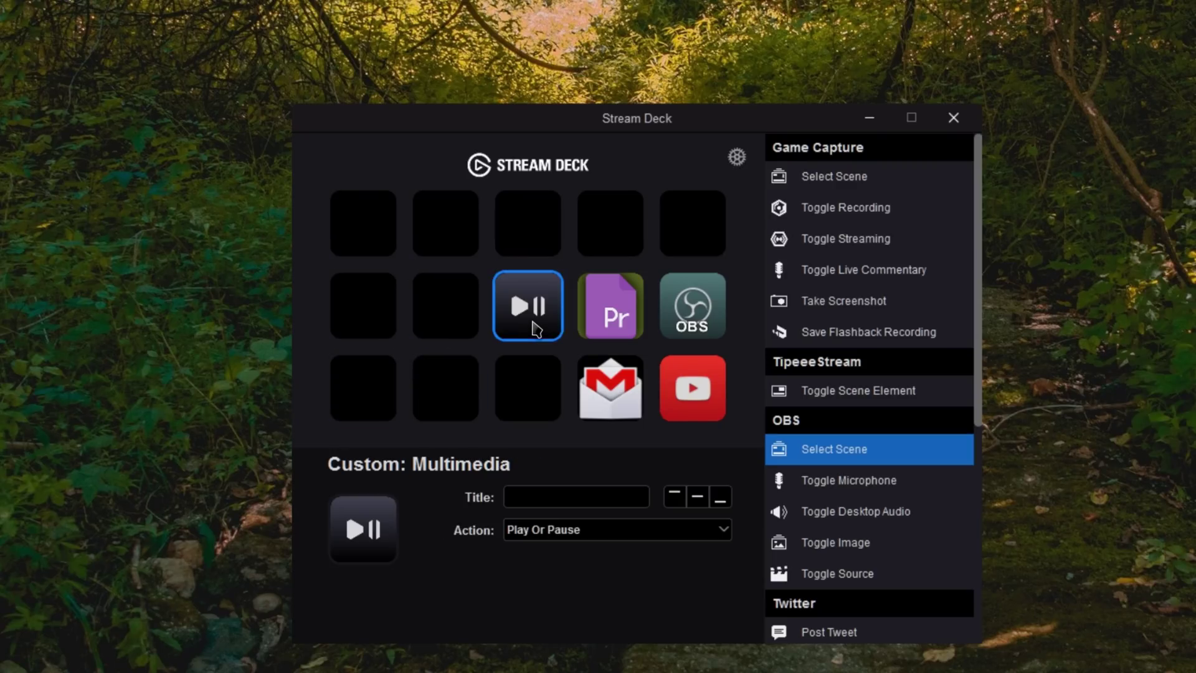
key("Delete")
left_click(615, 300)
key("Delete")
left_click(613, 386)
key("Delete")
left_click(688, 380)
key("Delete")
left_click(691, 306)
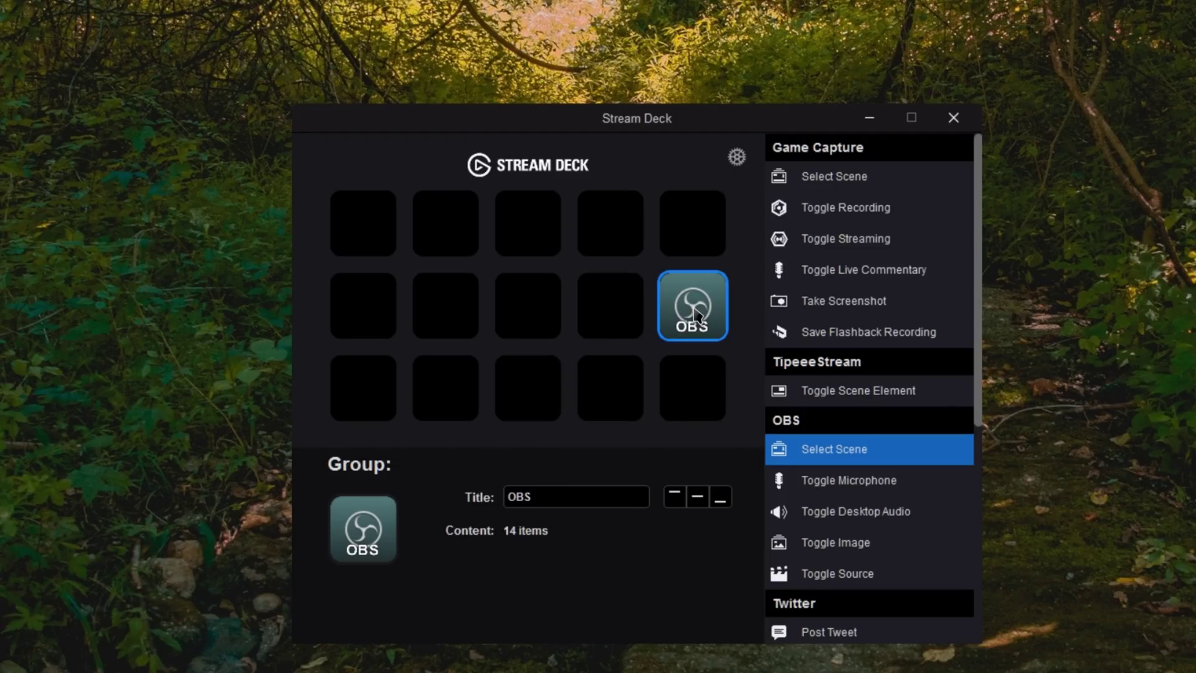
key("Delete")
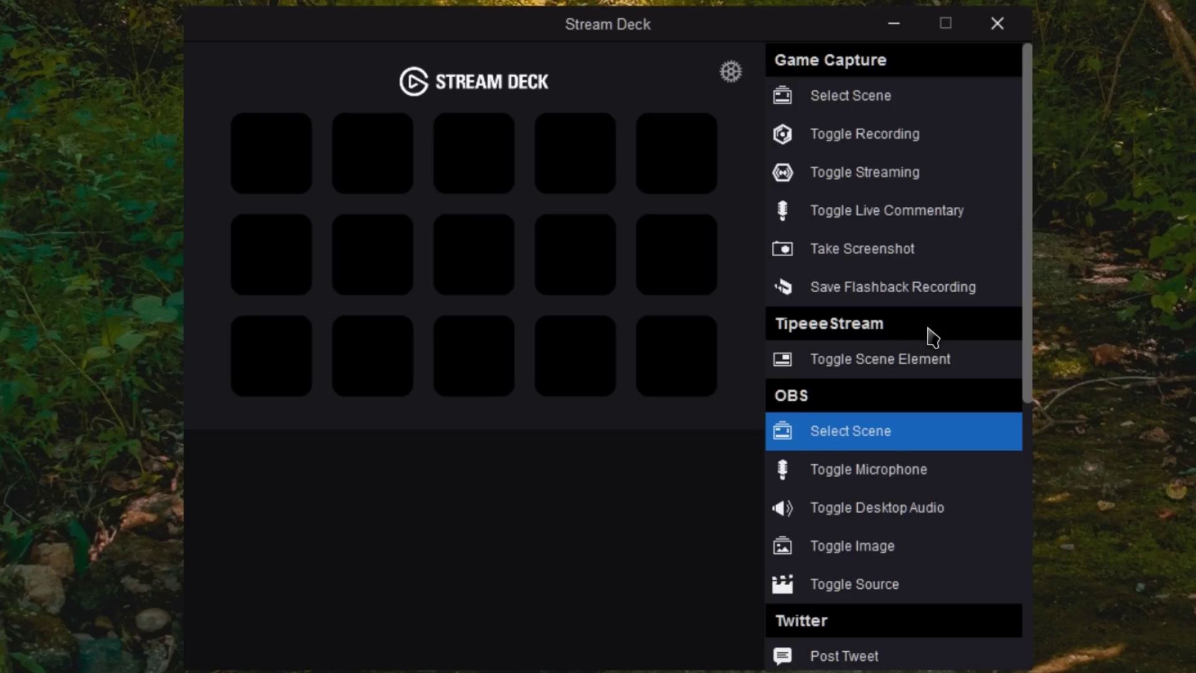
Set the account type to Twitch in Stream Deck Settings
scroll(897, 372, "down", 3)
scroll(898, 340, "down", 3)
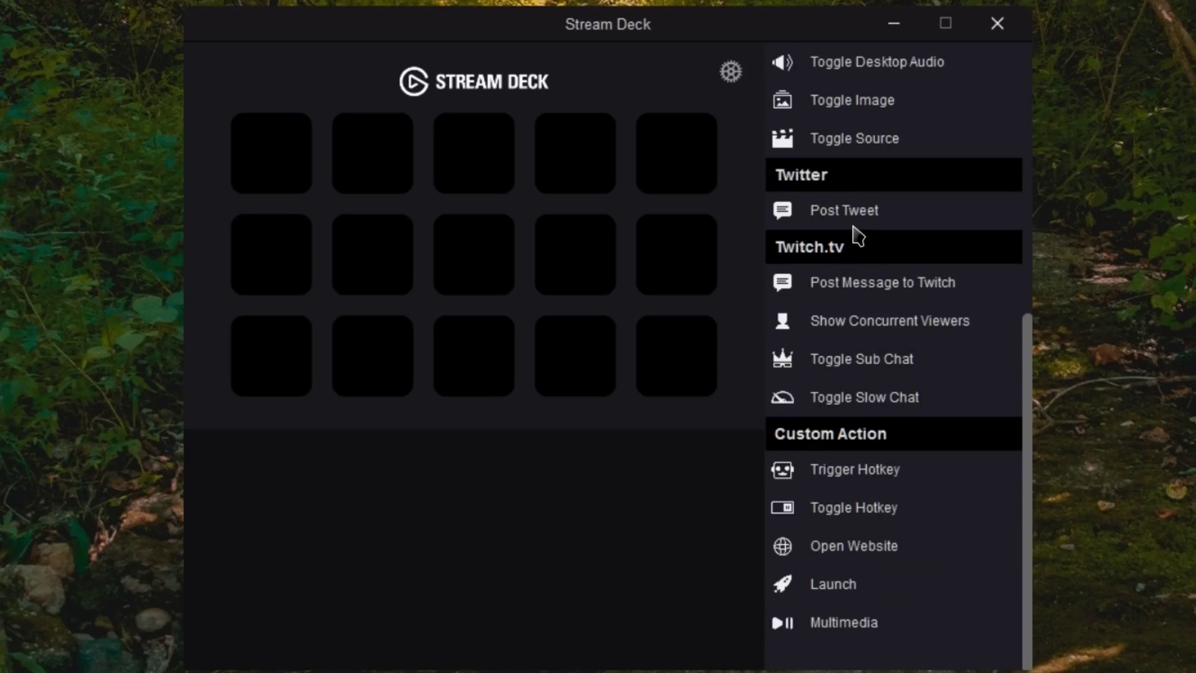
left_click(731, 73)
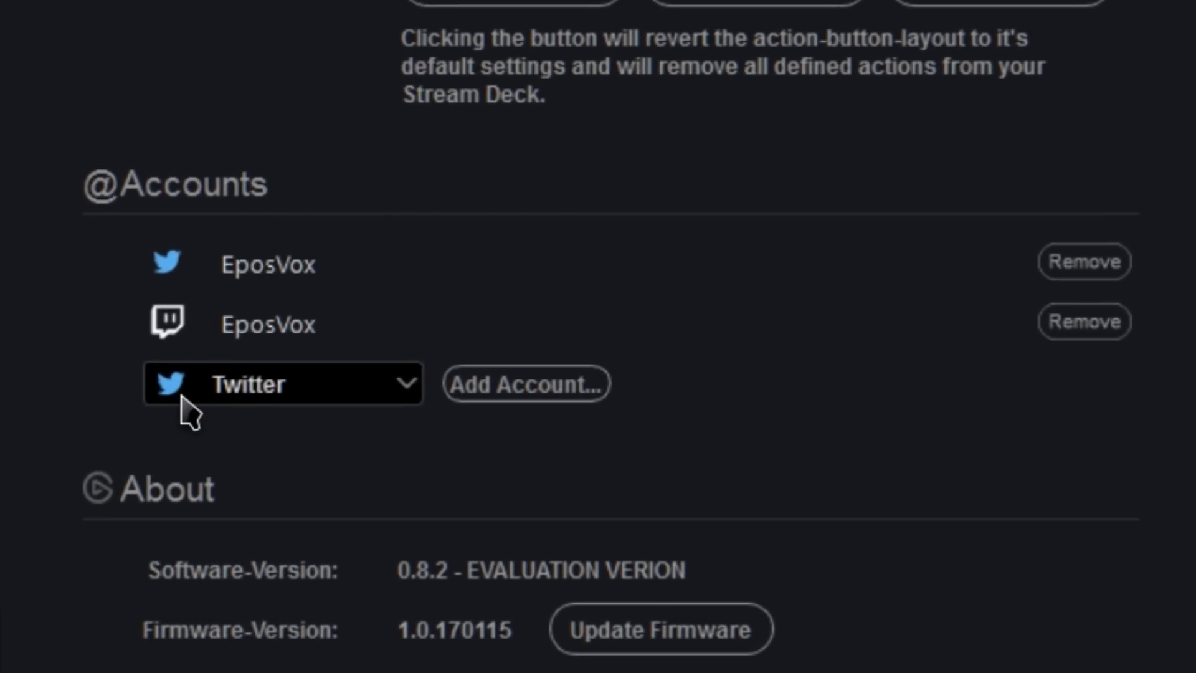
left_click(325, 396)
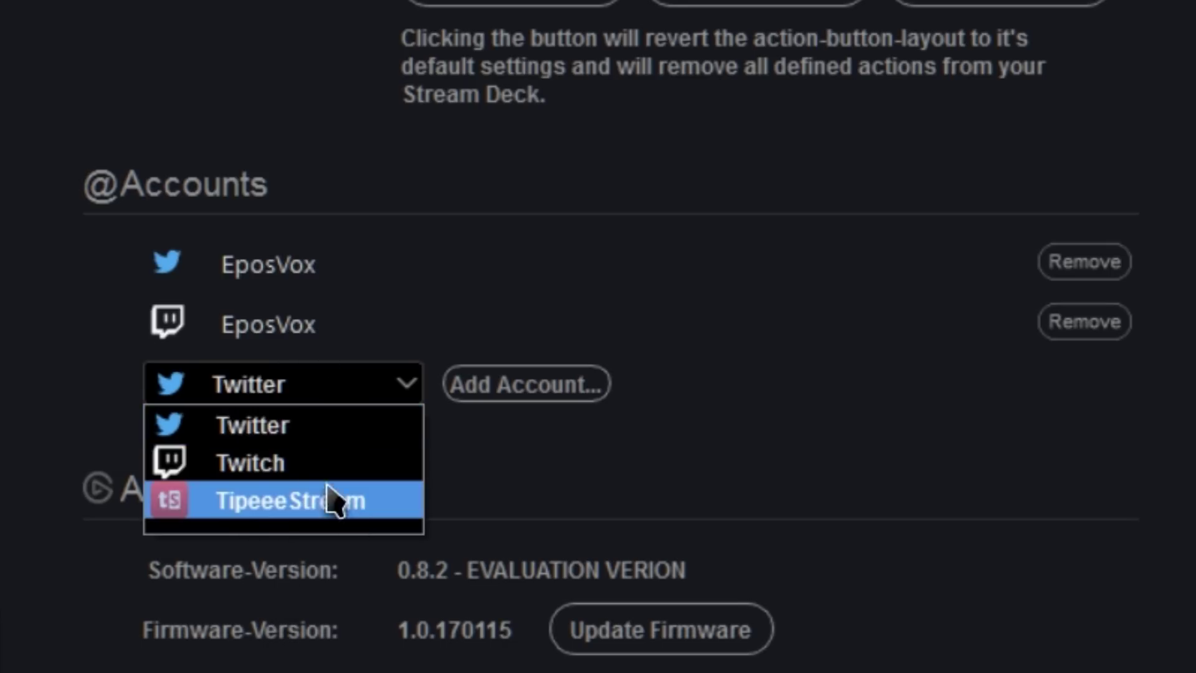
left_click(268, 463)
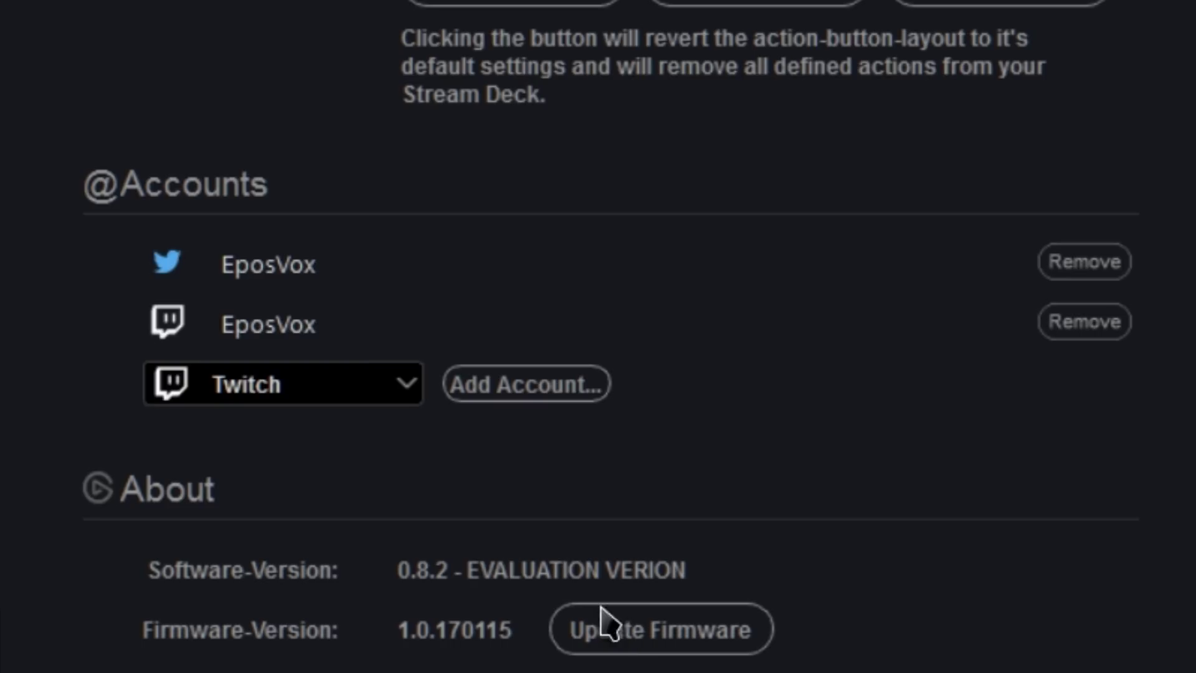
Reset the key layout to defaults and adjust the key brightness slider
left_click(525, 3)
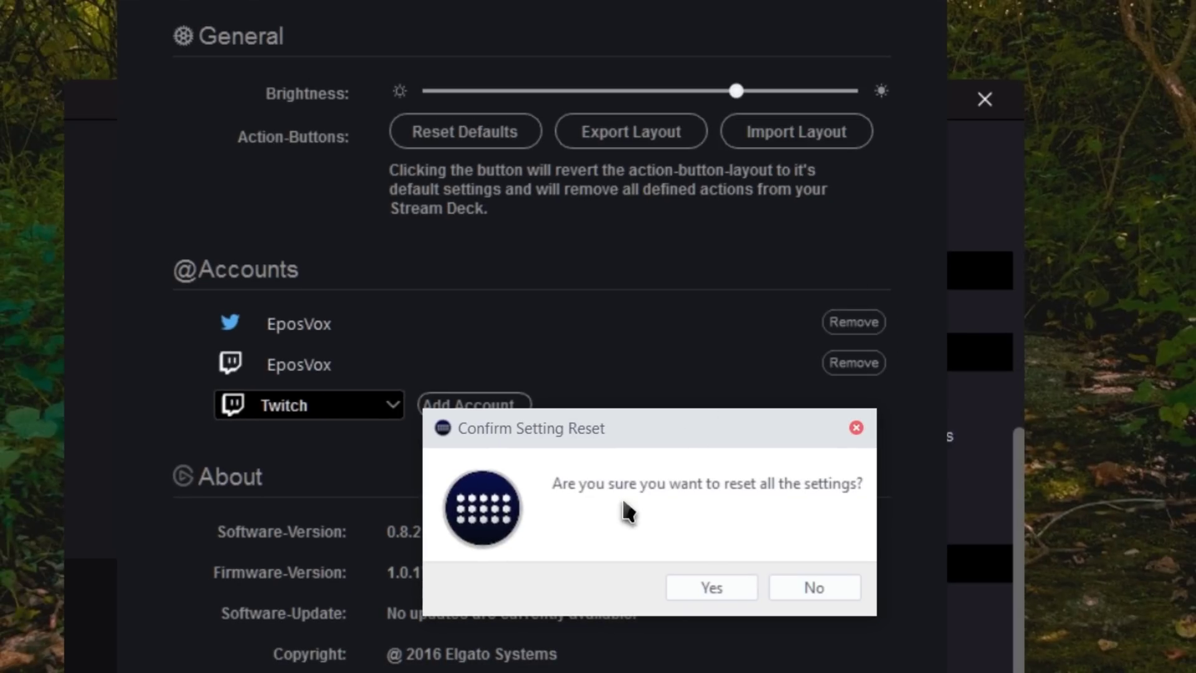
left_click(712, 593)
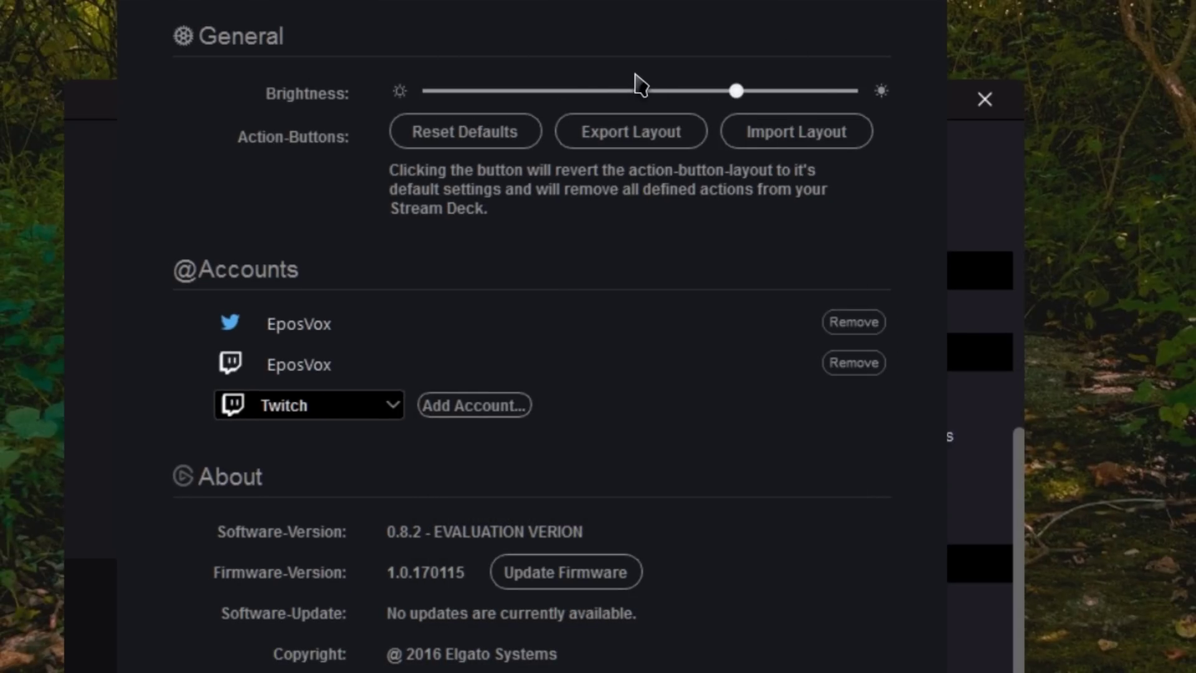
left_click(510, 91)
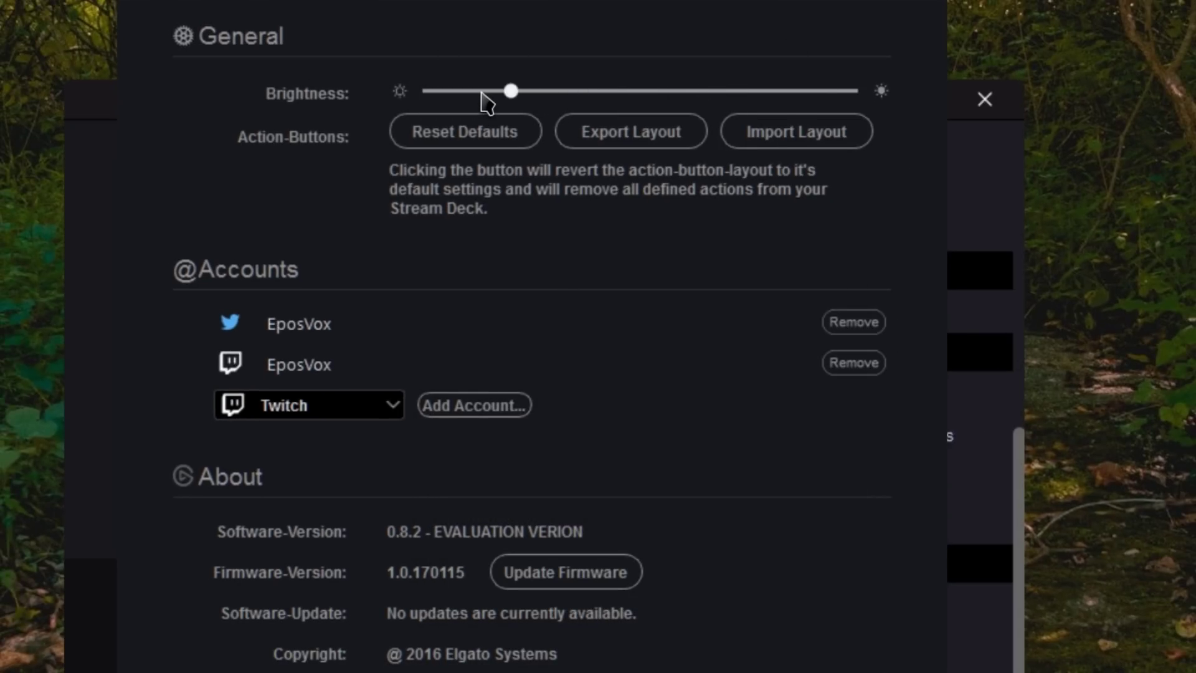
left_click_drag(523, 99, 723, 106)
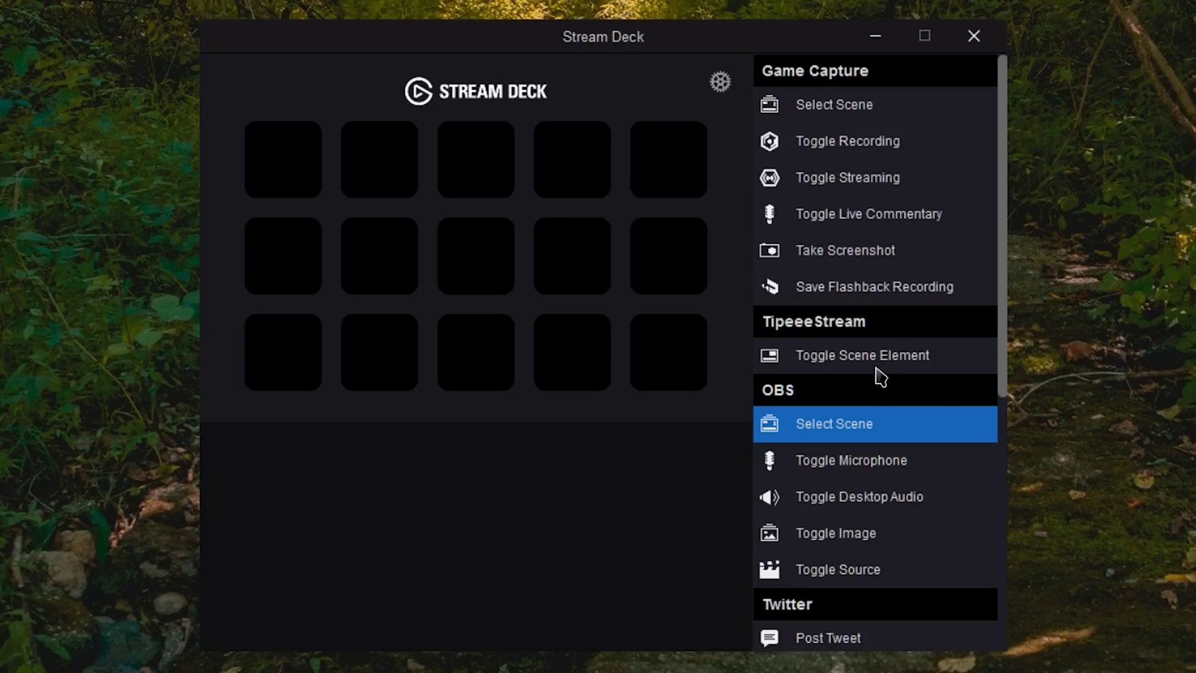
Drag the Custom Action > Trigger Hotkey action onto the first key slot
scroll(897, 330, "down", 5)
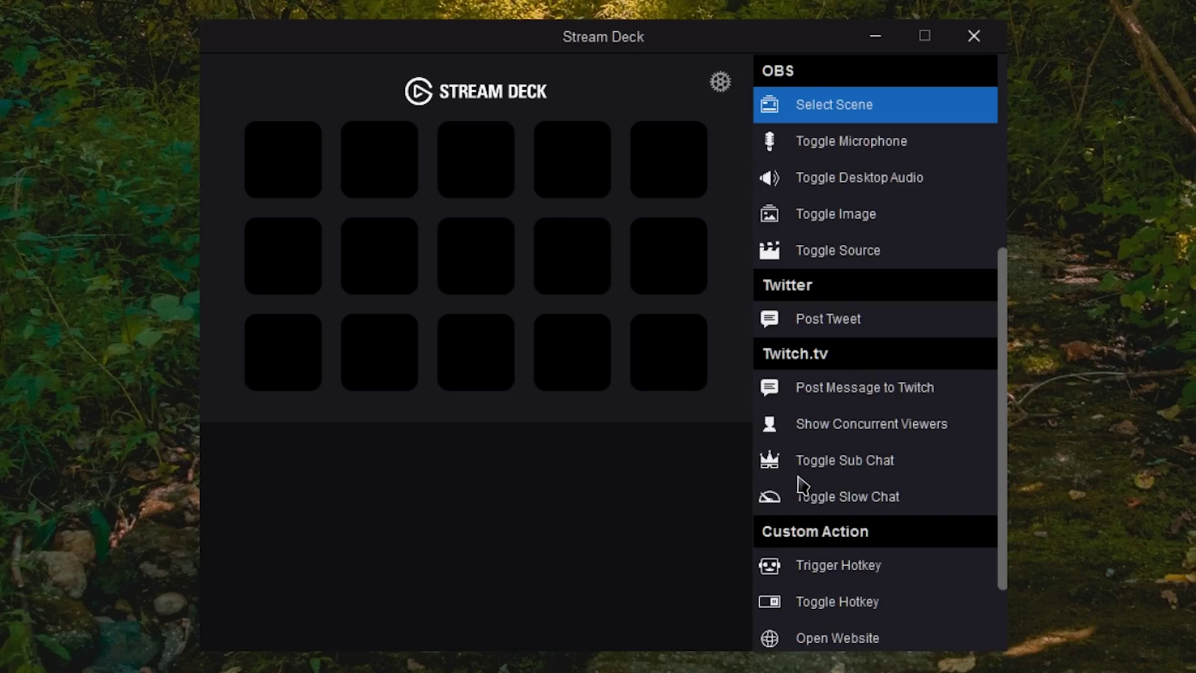
scroll(900, 374, "up", 5)
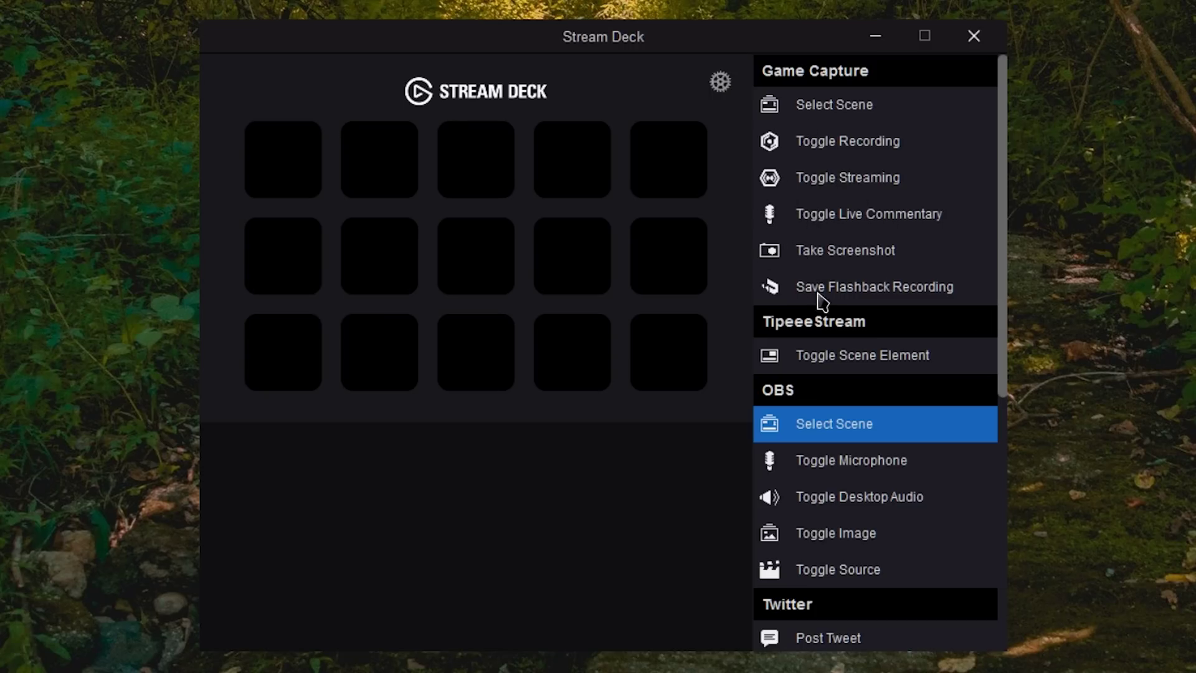
scroll(832, 489, "down", 5)
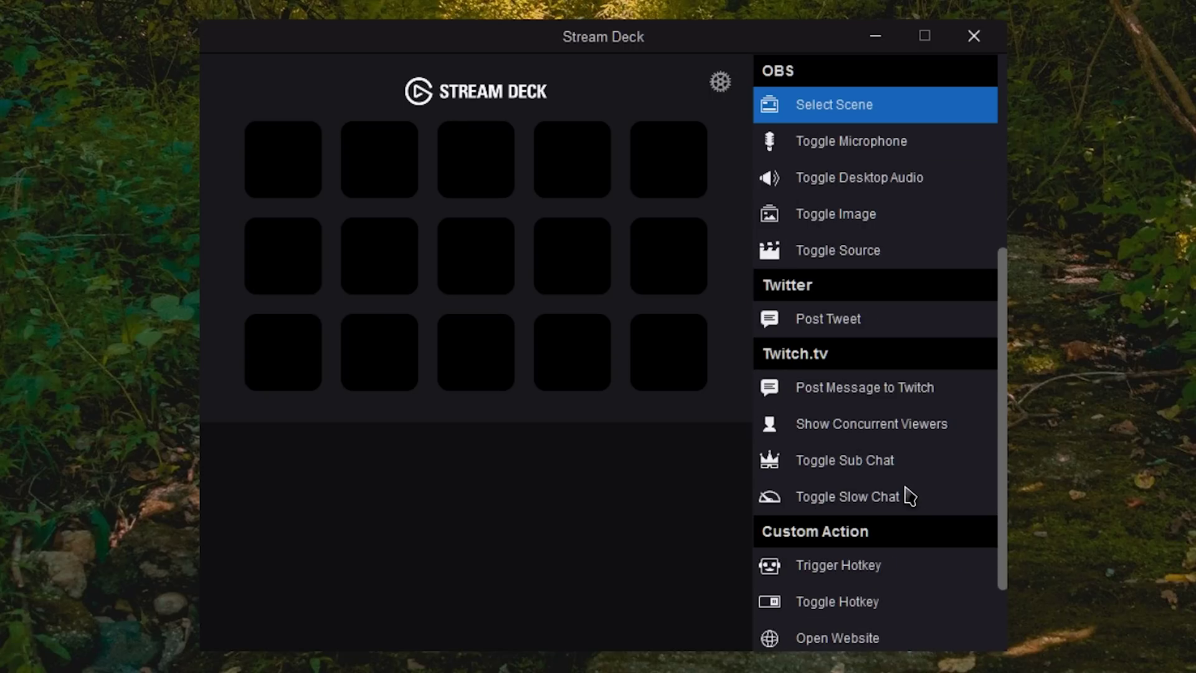
scroll(872, 502, "down", 2)
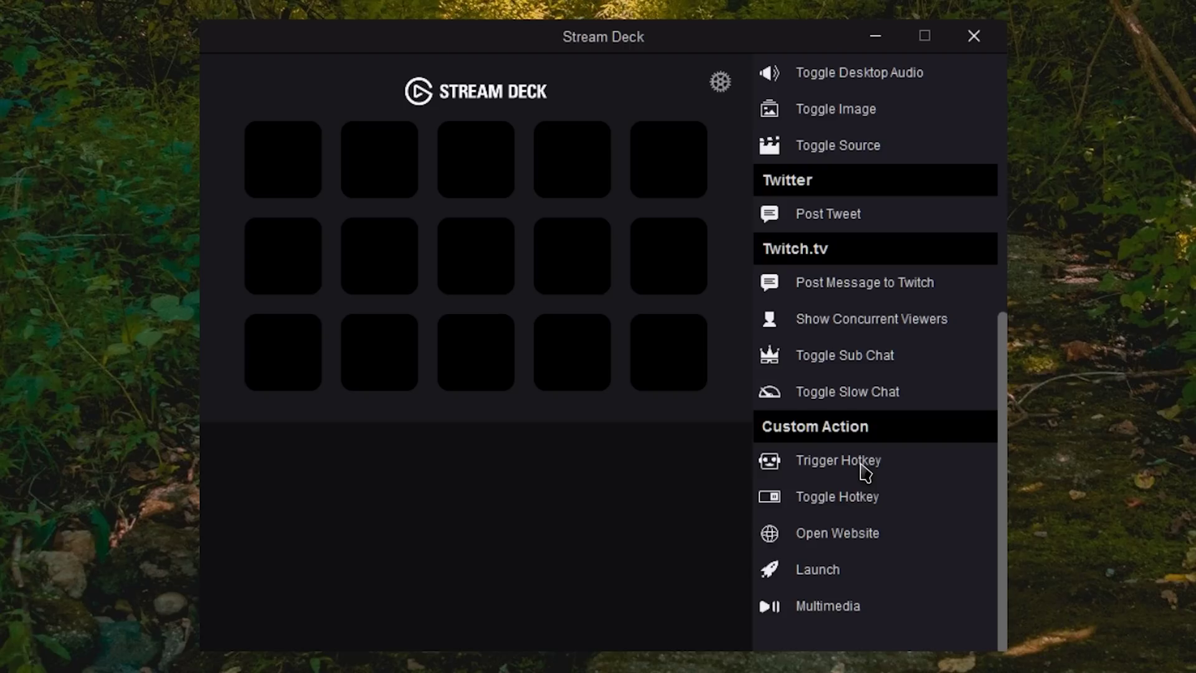
left_click_drag(865, 471, 766, 452)
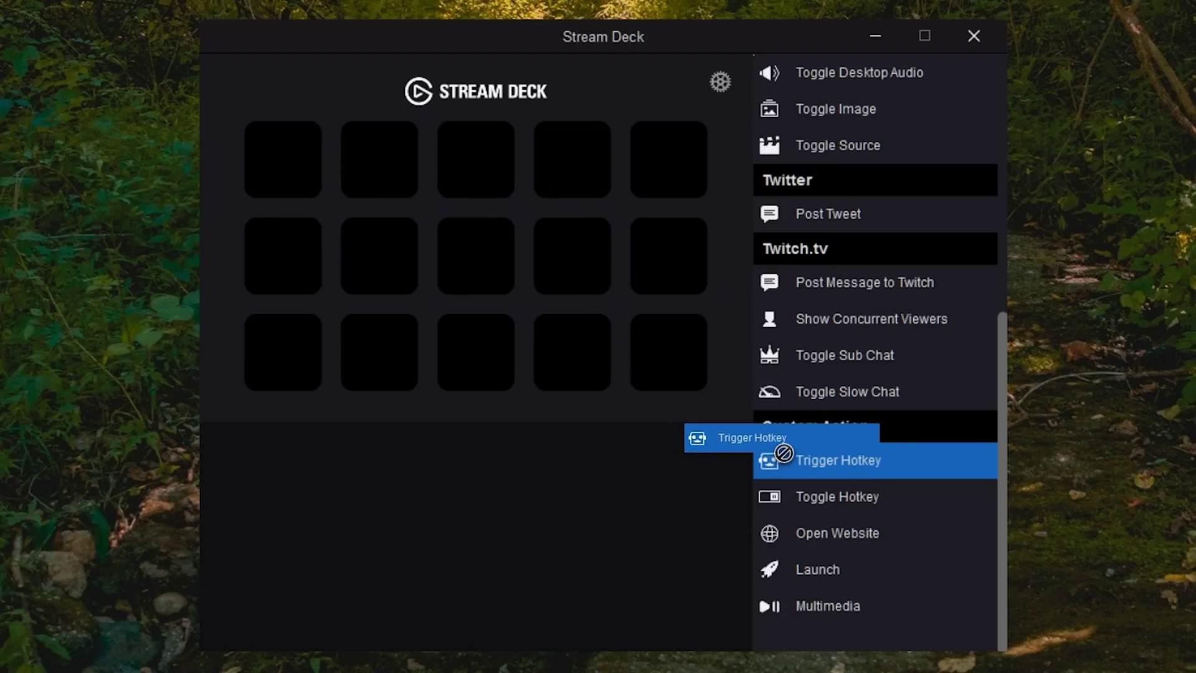
scroll(871, 306, "up", 5)
scroll(866, 337, "down", 5)
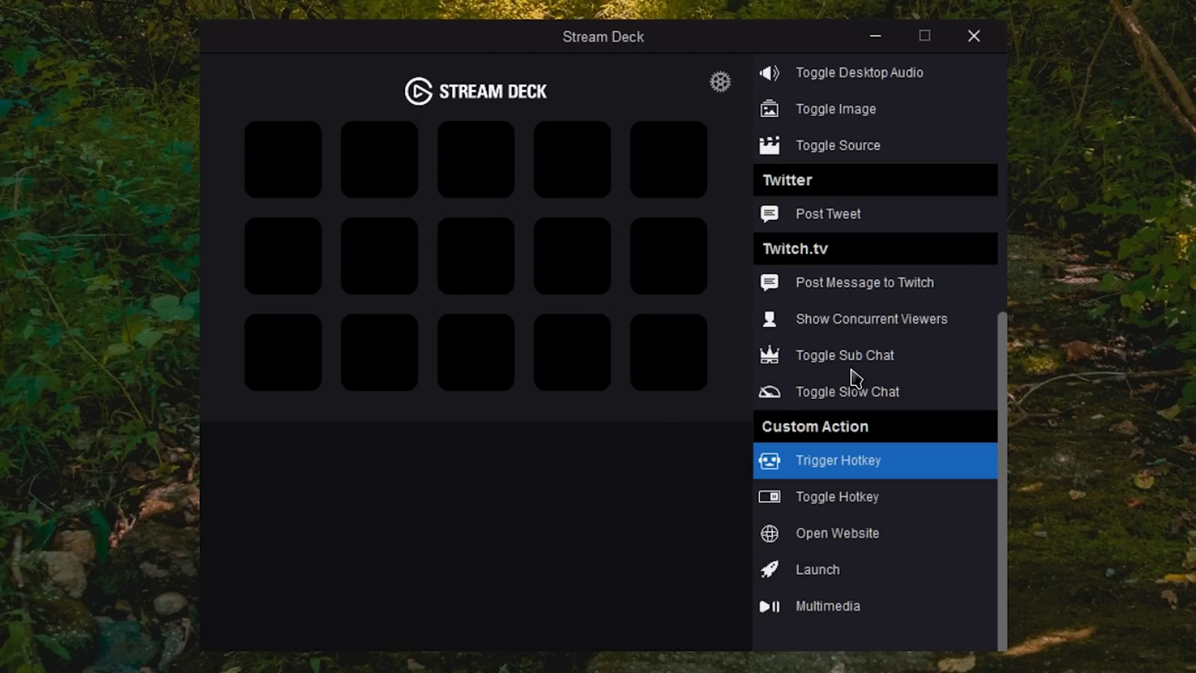
scroll(850, 423, "up", 1)
scroll(857, 480, "down", 1)
left_click_drag(863, 468, 286, 160)
Record Alt + 1 as the first key's hotkey
left_click(857, 511)
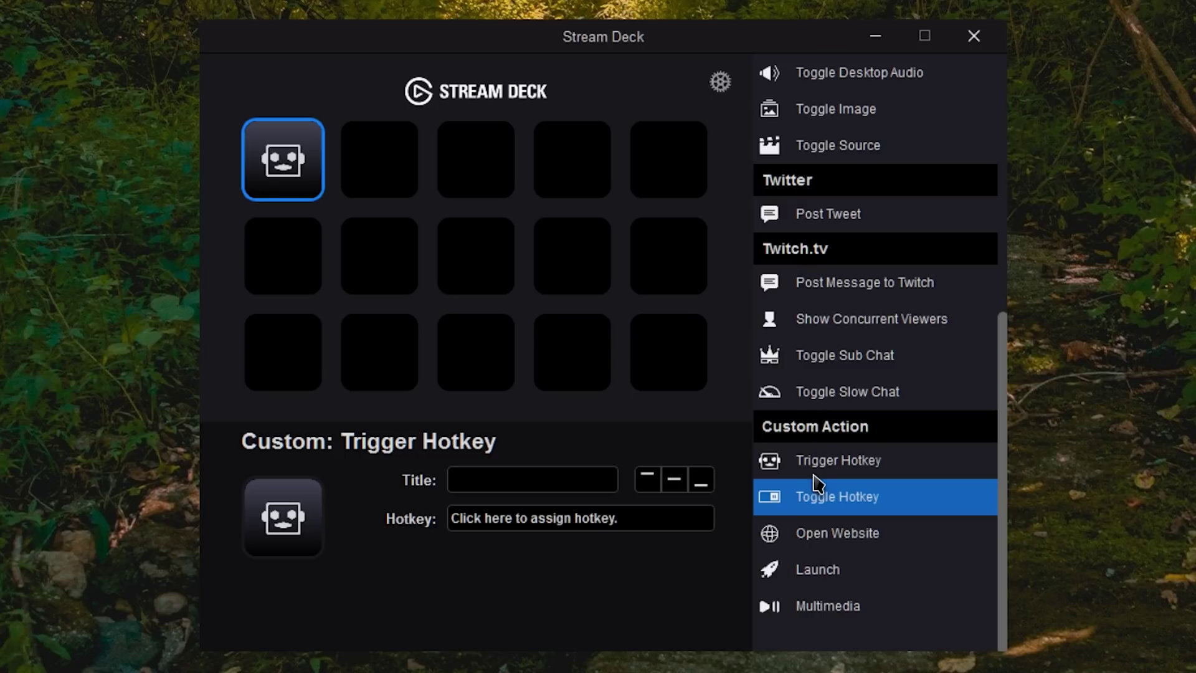
left_click(851, 460)
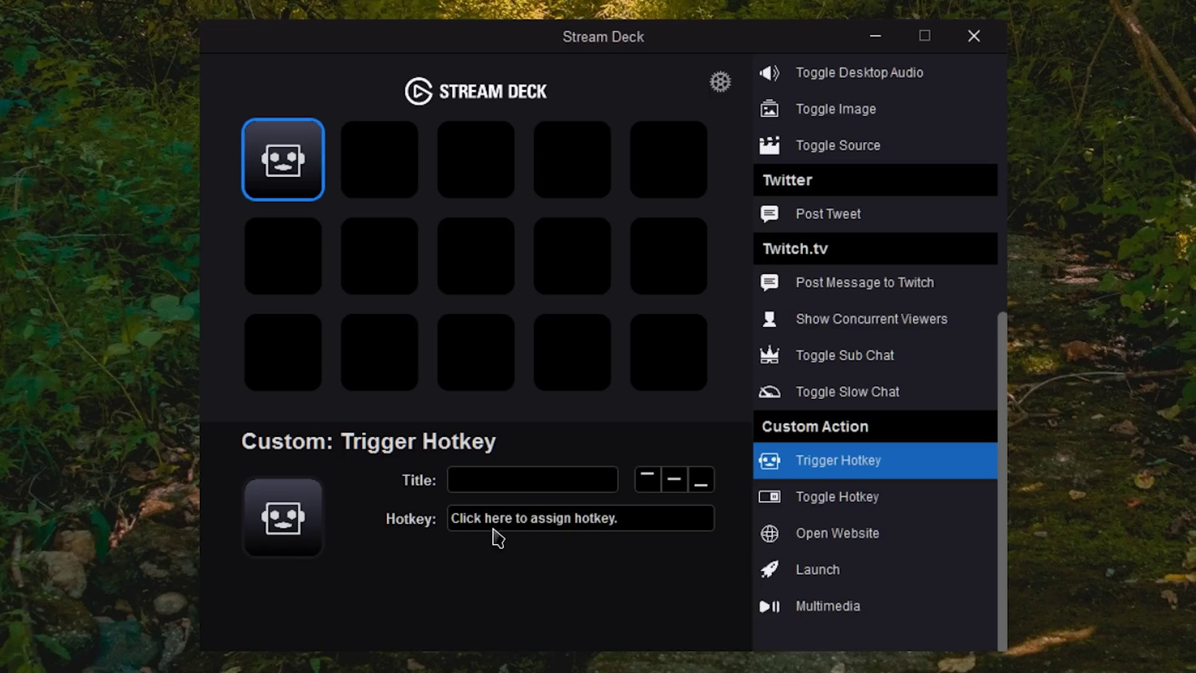
left_click(539, 531)
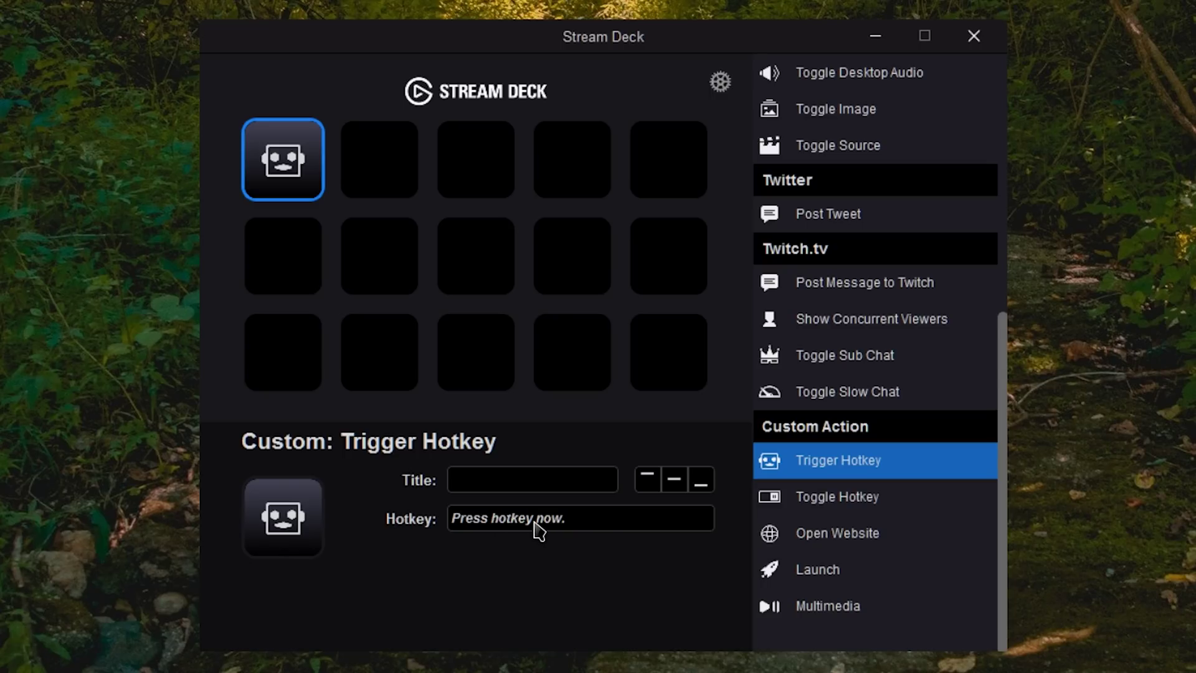
key("alt+1")
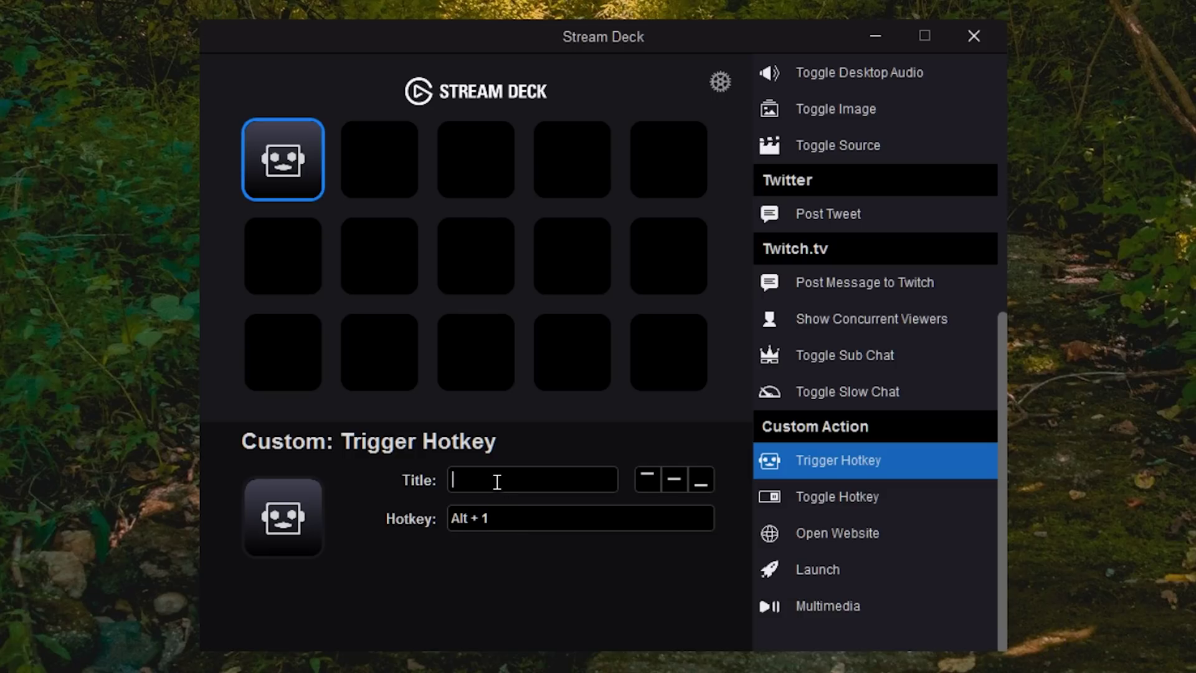
Enter a test title and try the top, middle and bottom title alignments, ending at bottom
type("Thitsujinbsdf")
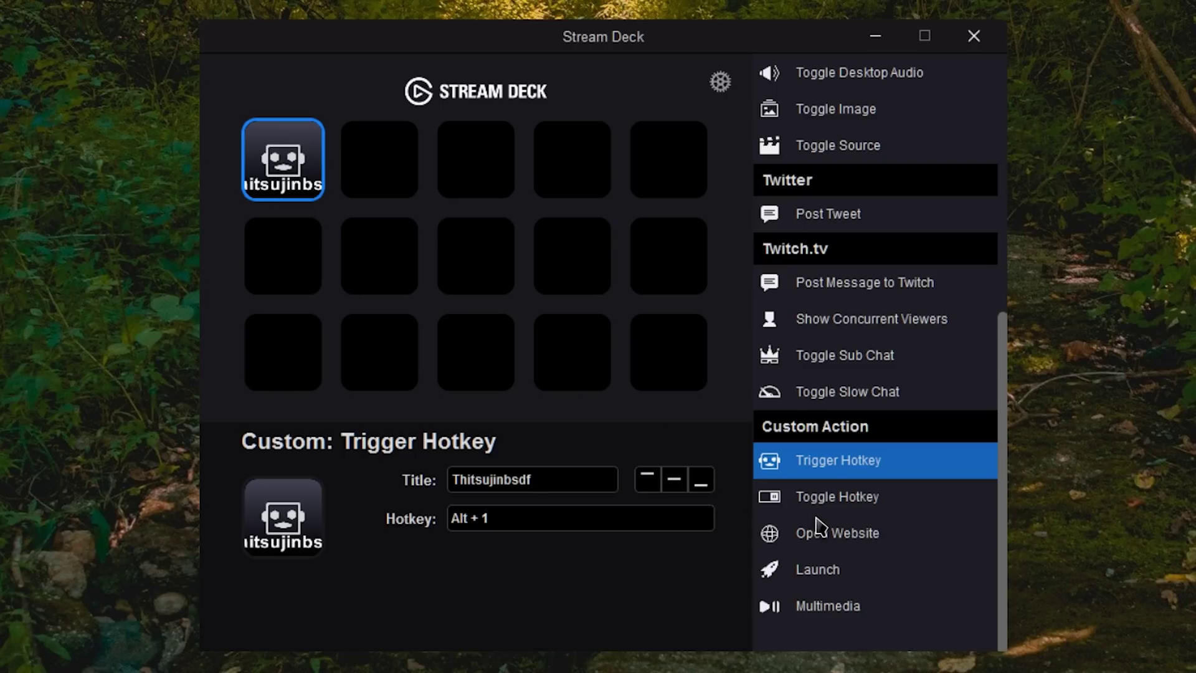
left_click(654, 485)
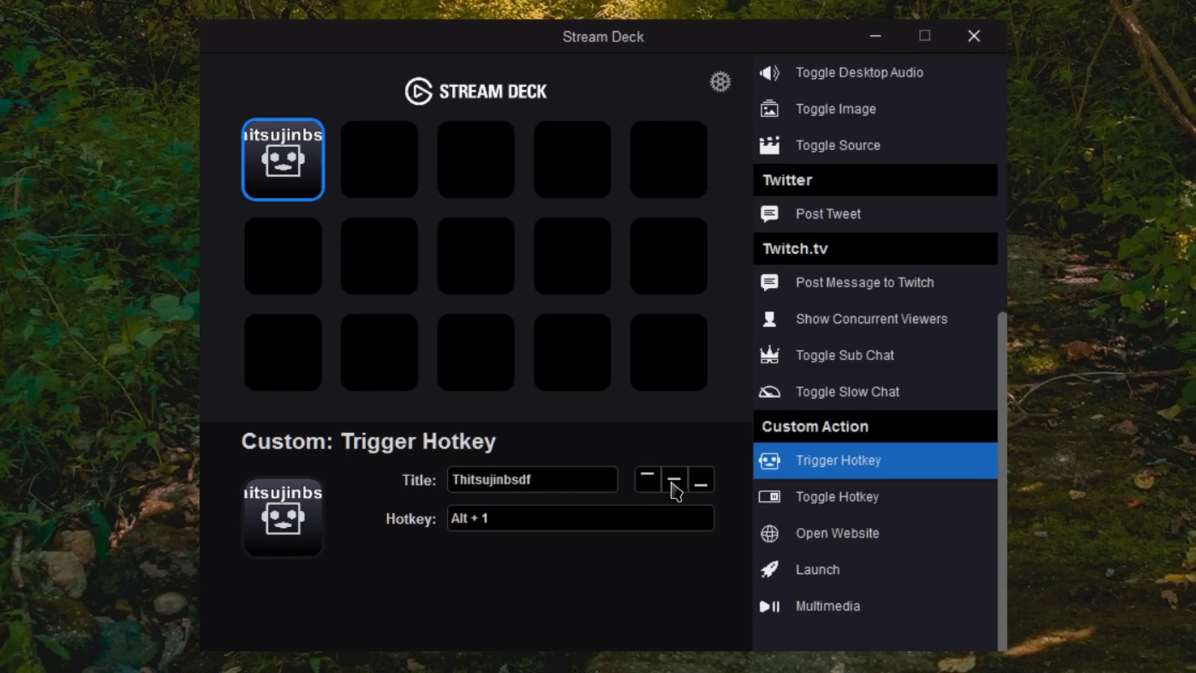
left_click(675, 482)
left_click(702, 488)
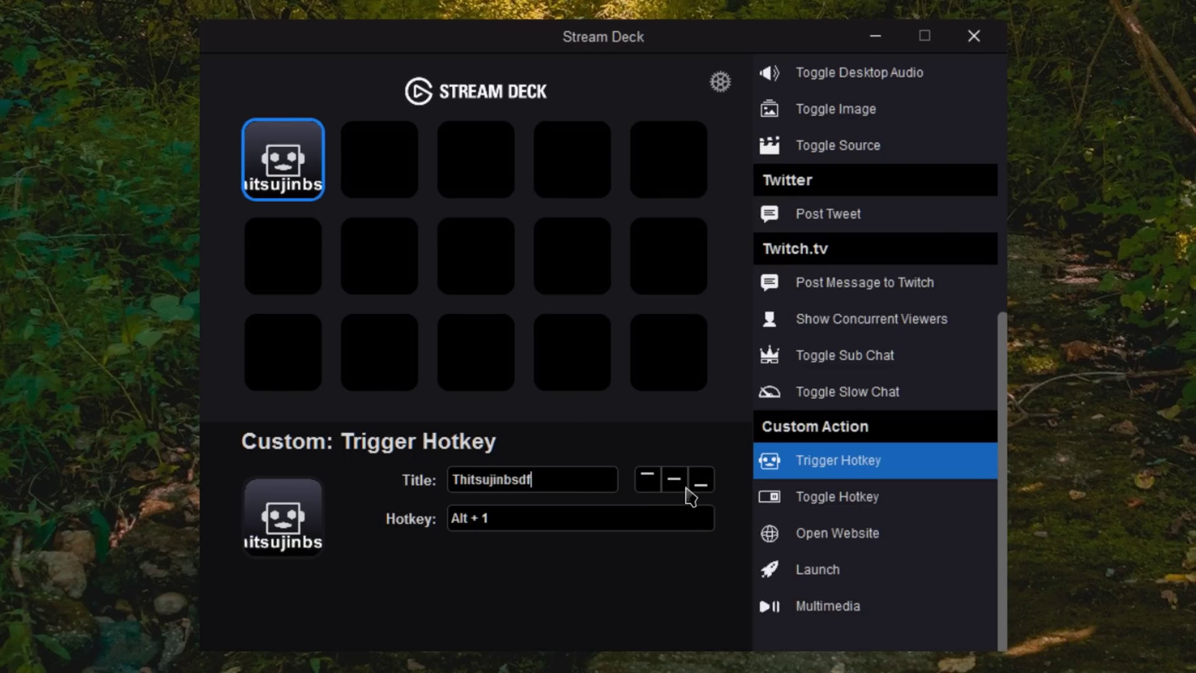
left_click(654, 486)
left_click(697, 486)
Replace the key title with F1 and bring up the key image picker
left_click(598, 490)
double_click(542, 480)
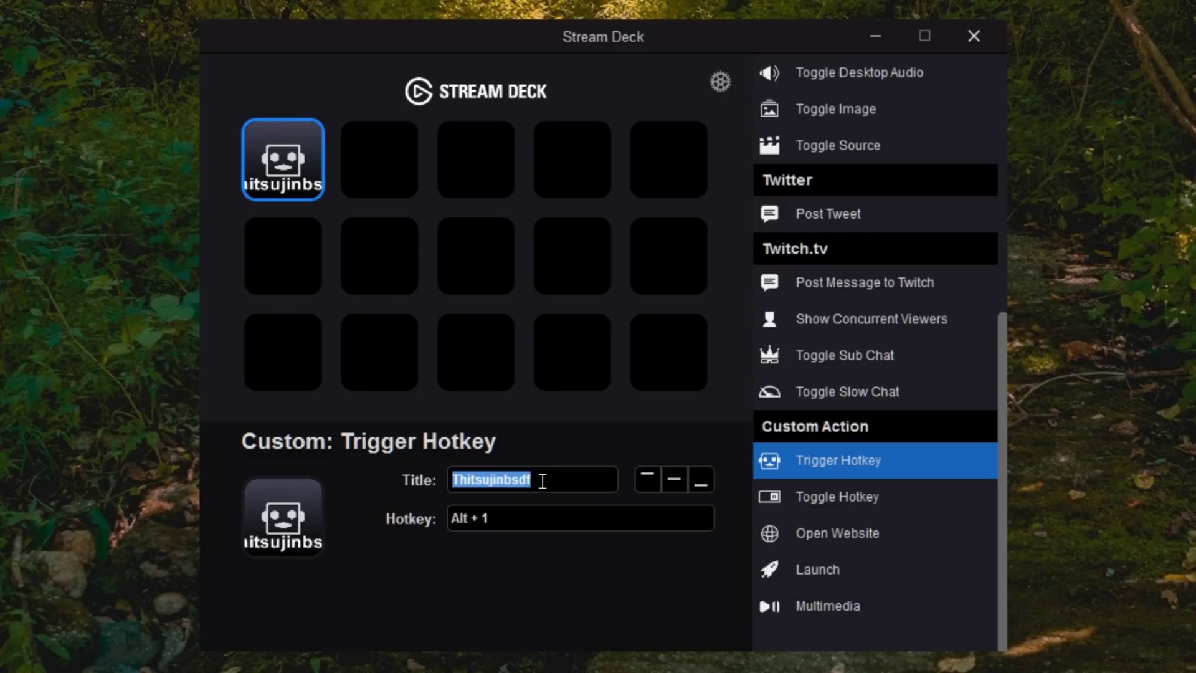
type("F1")
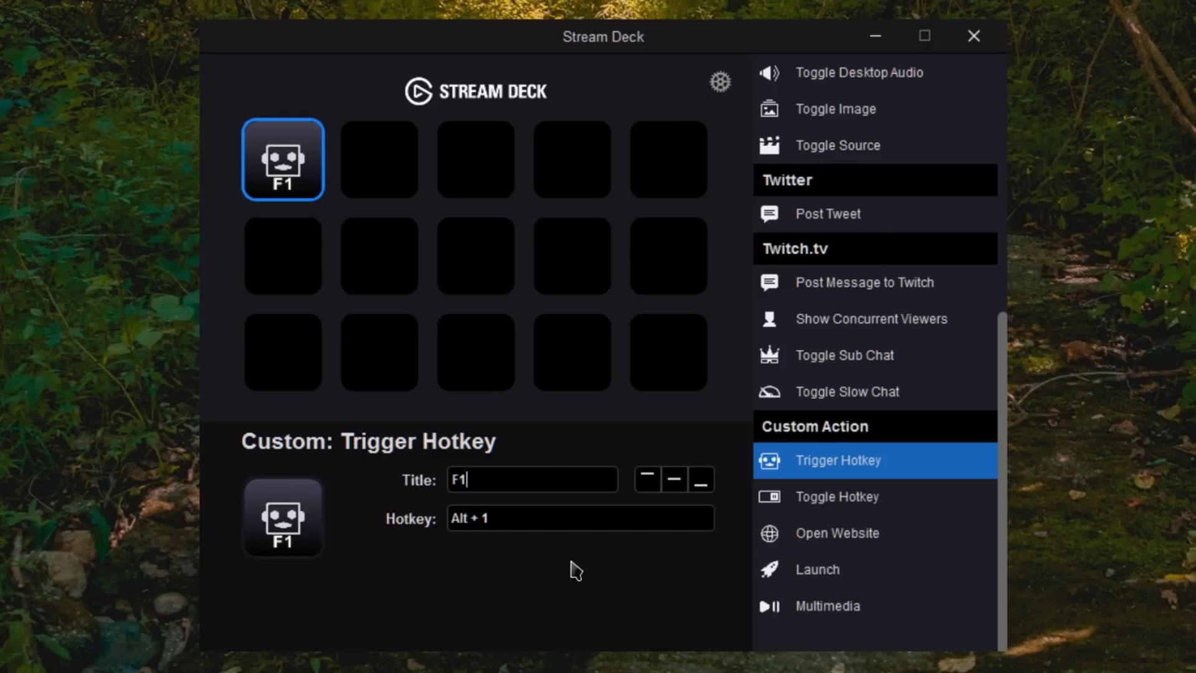
left_click(278, 515)
Open the my icons folder and check the Media Encoder icon's details: 512 x 512 PNG
scroll(422, 488, "down", 1)
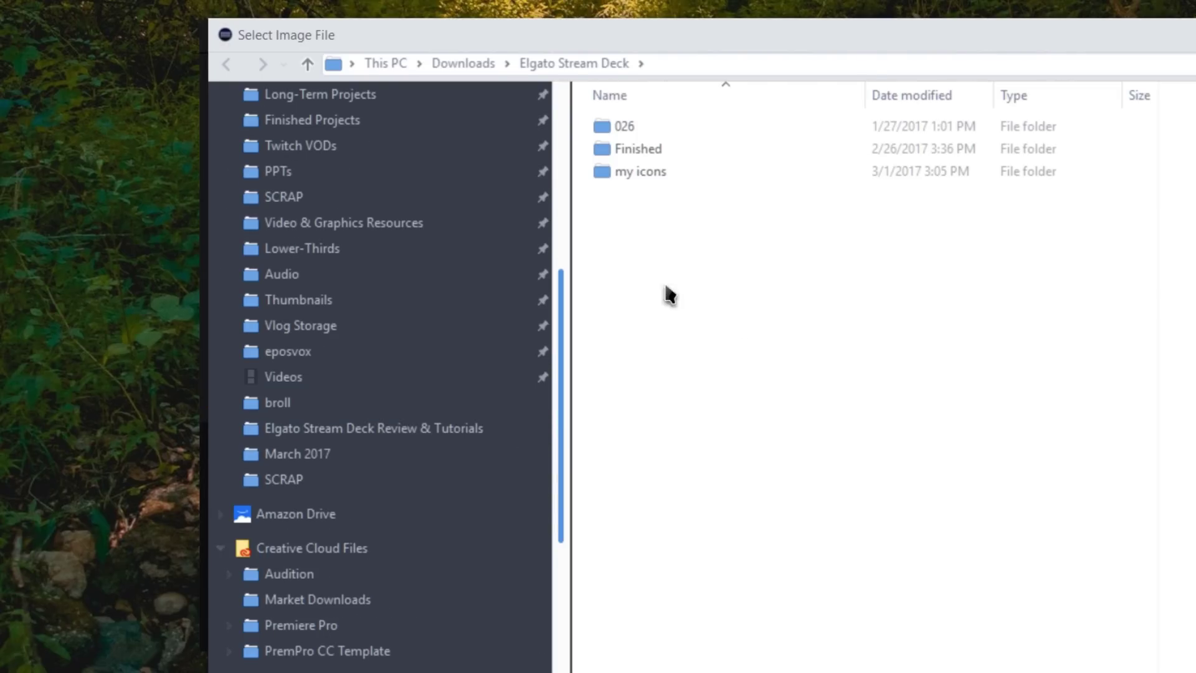
double_click(639, 172)
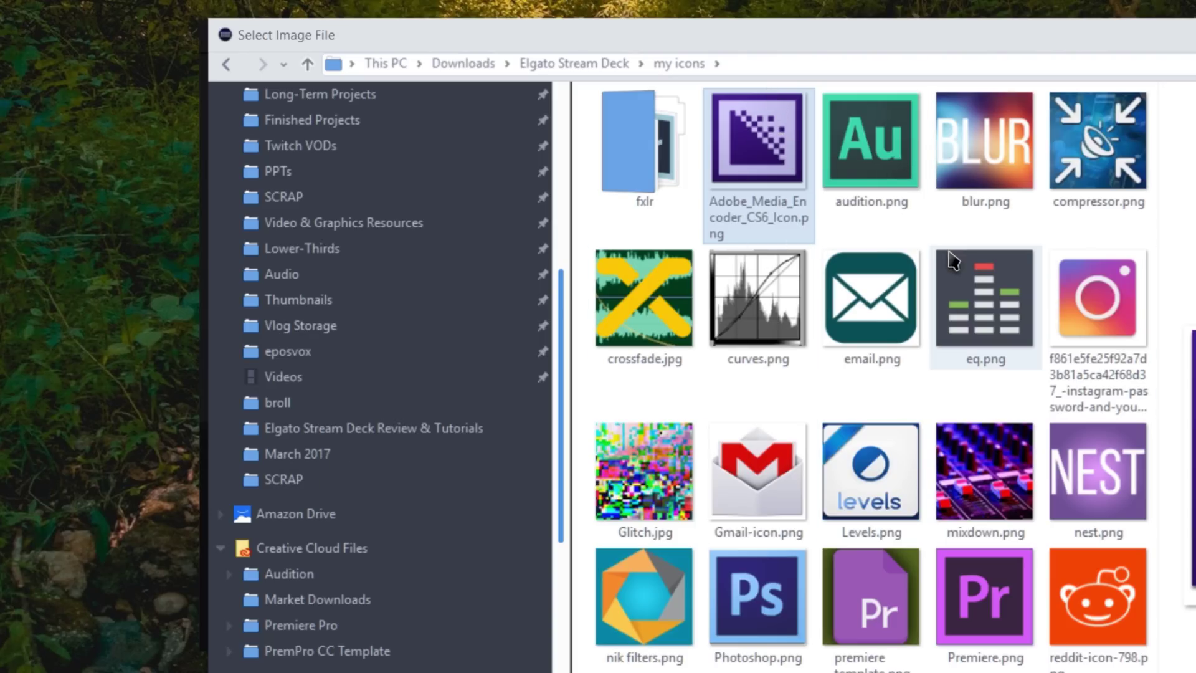
right_click(777, 156)
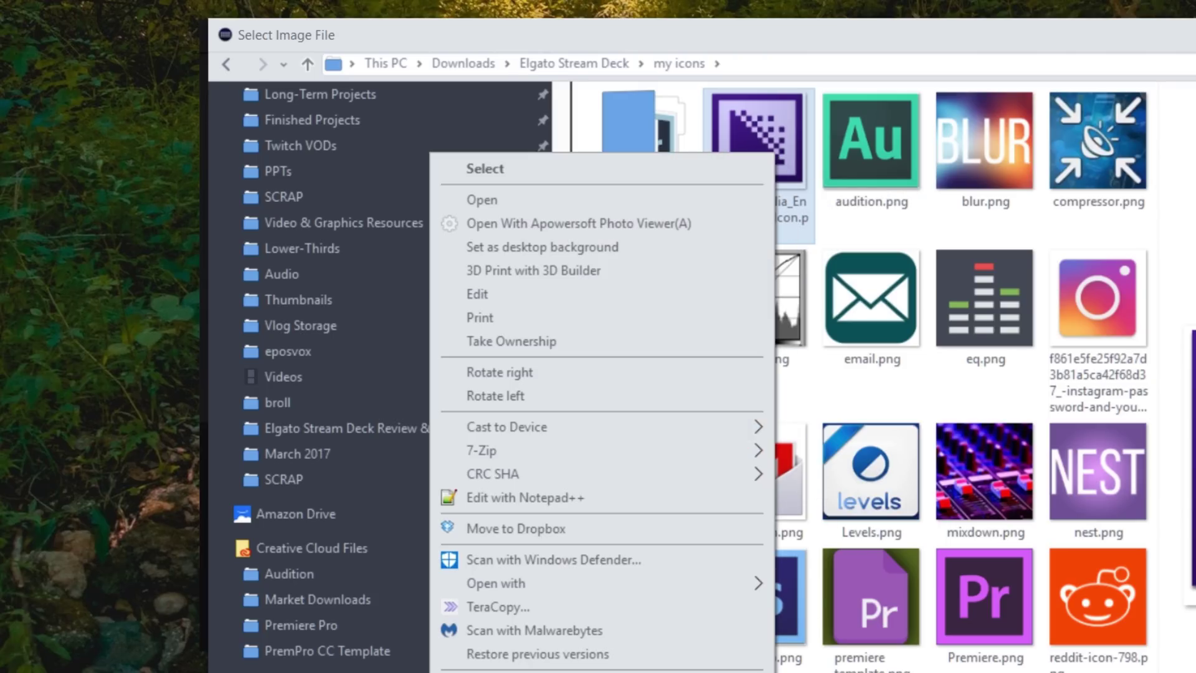
key("Escape")
key("alt+Return")
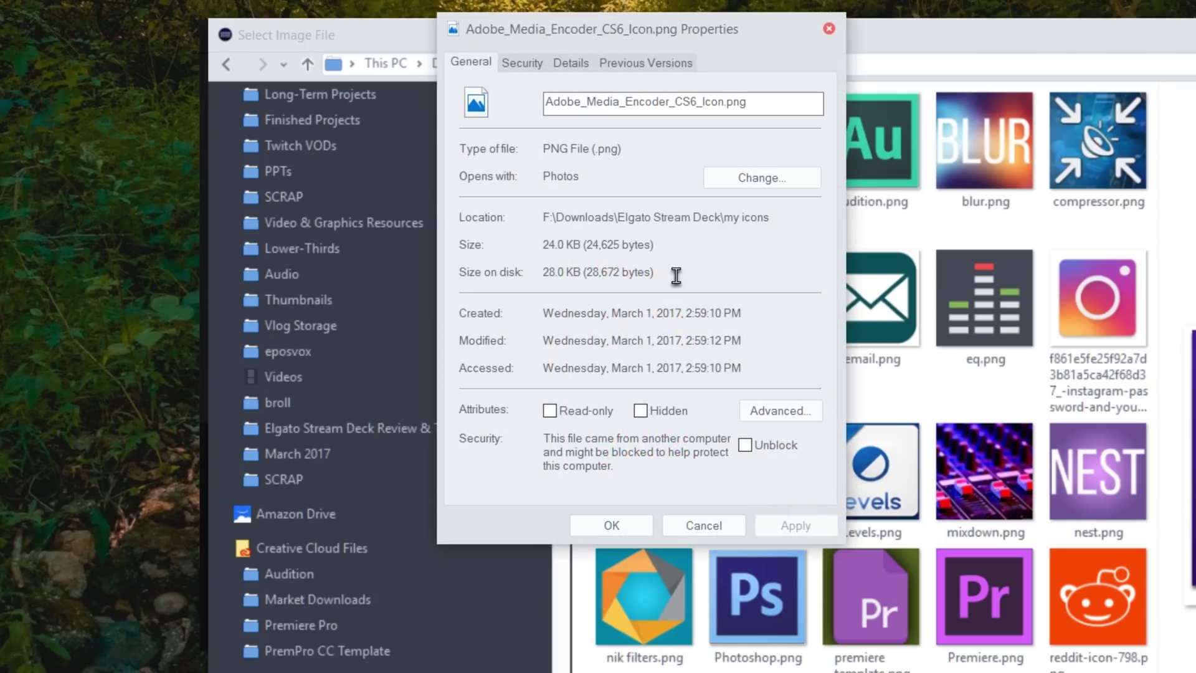
left_click(579, 63)
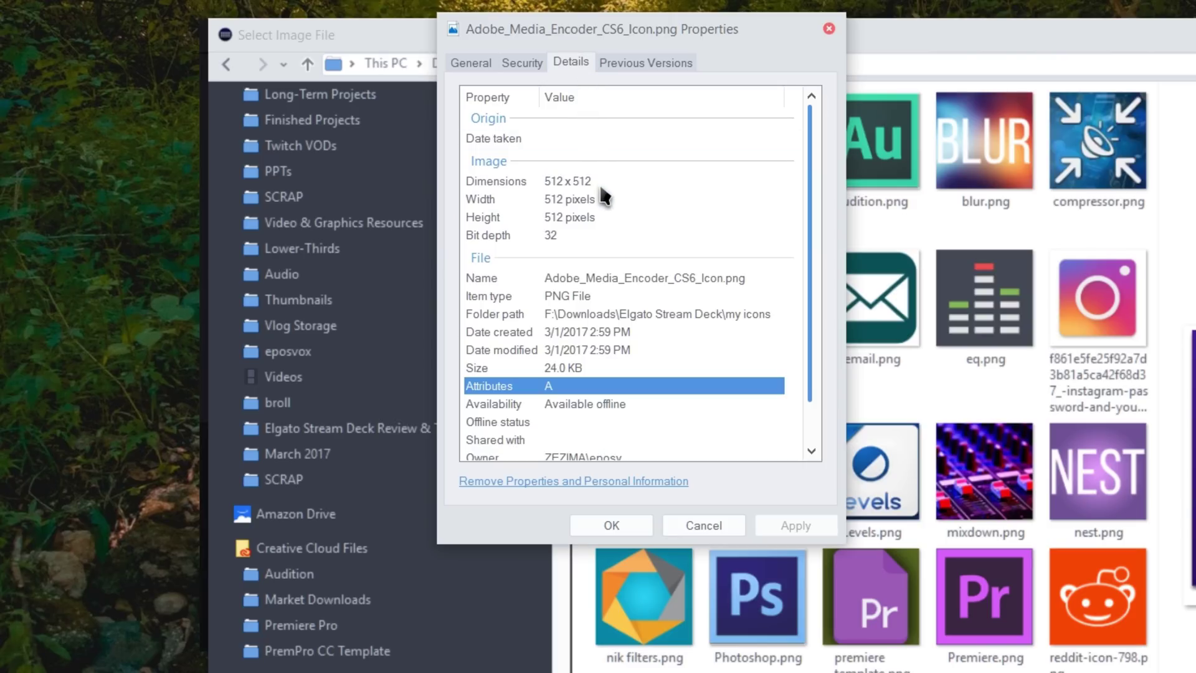
left_click(706, 522)
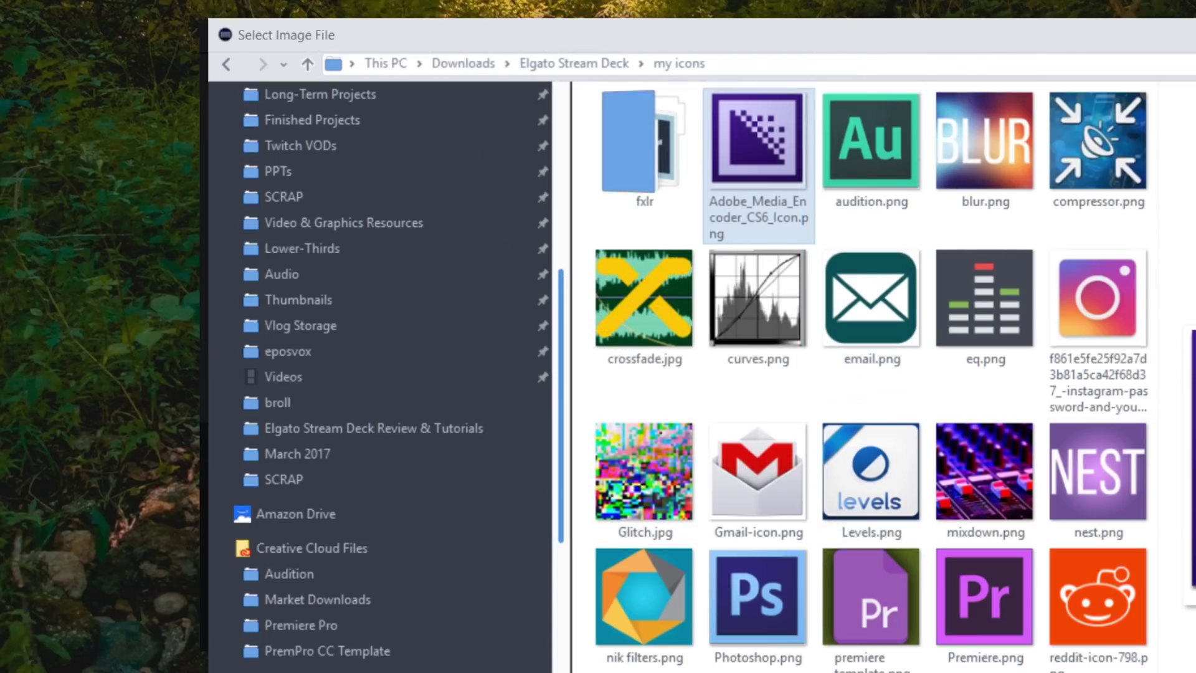
Apply the Adobe Media Encoder image, then replace it with Levels.png on the first key
key("Return")
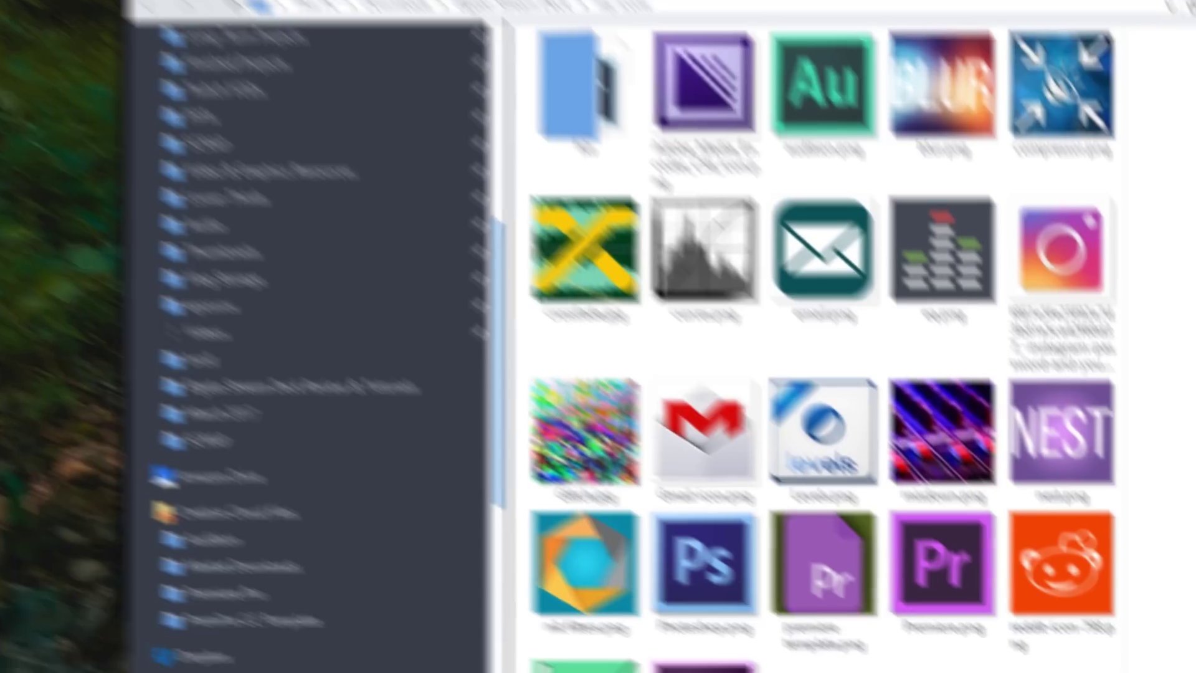
left_click(971, 616)
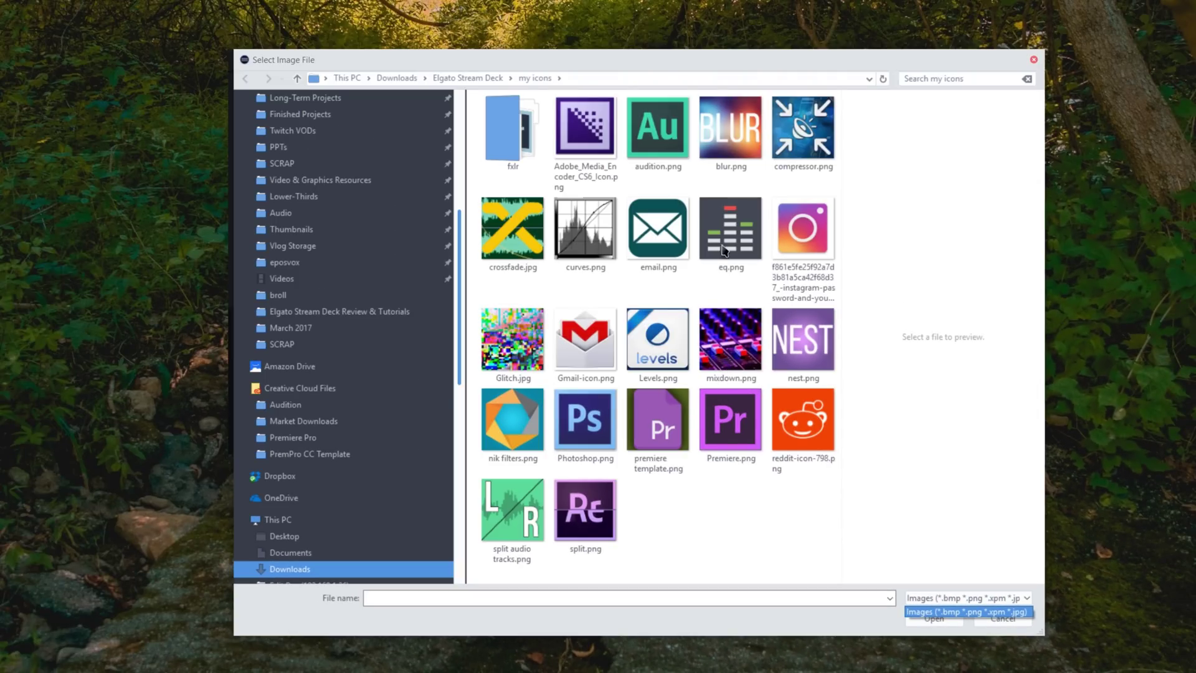
left_click(674, 344)
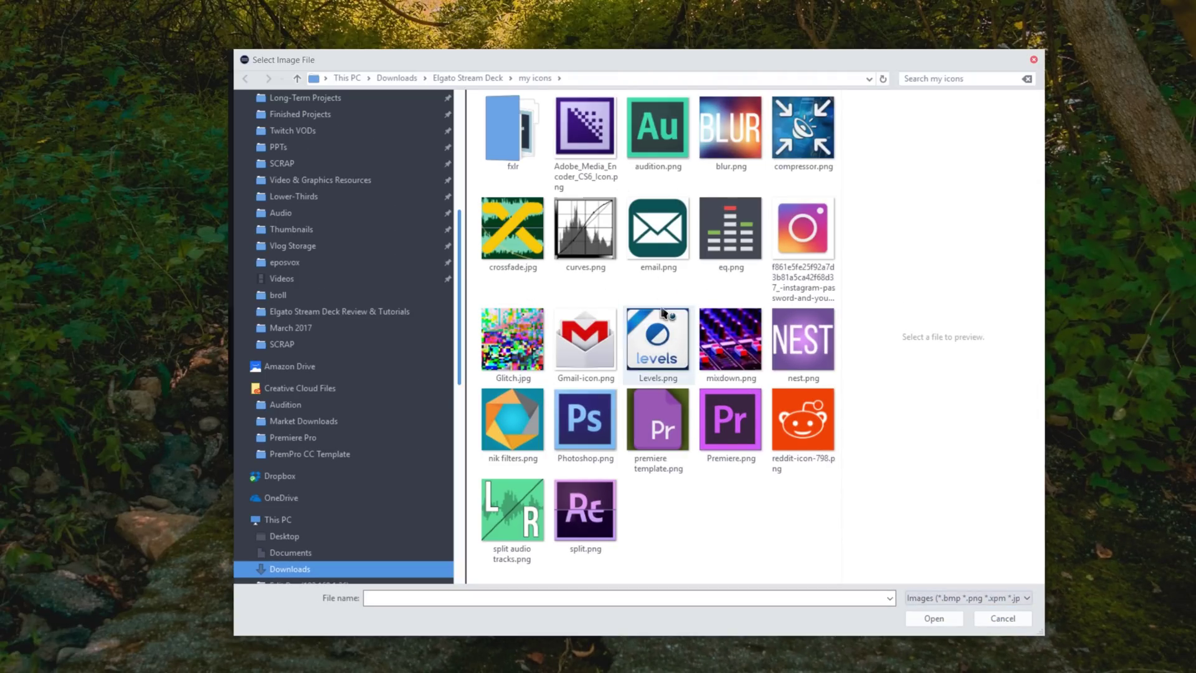
left_click(678, 334)
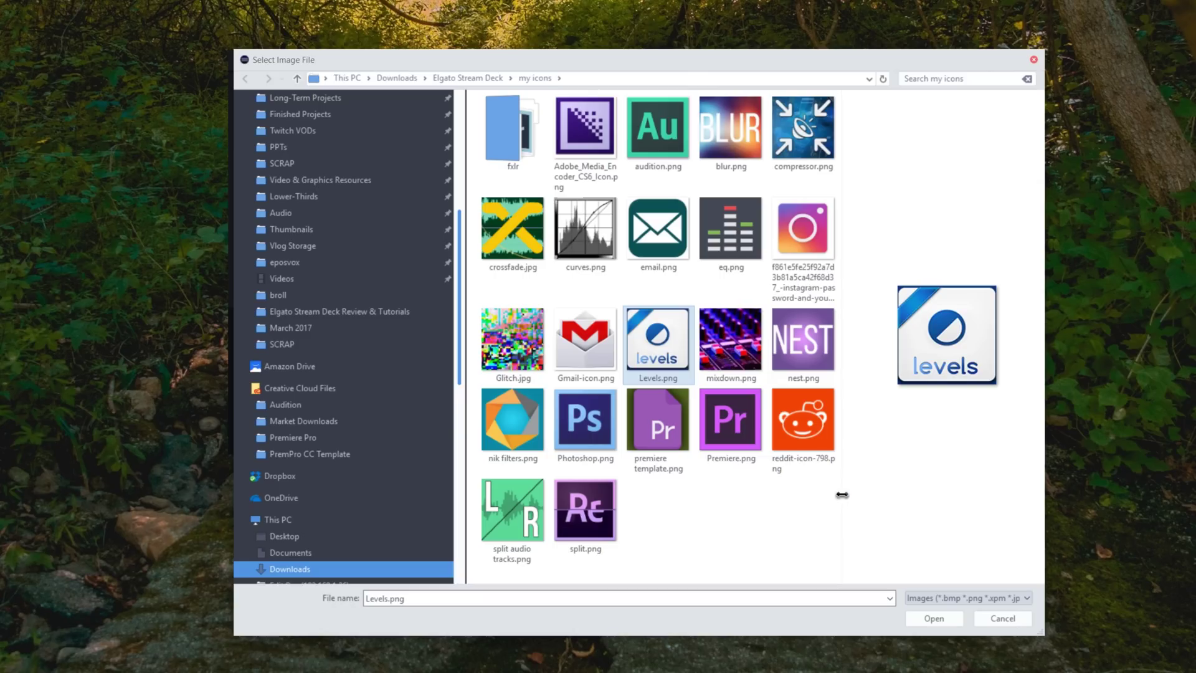
left_click(982, 592)
left_click(934, 618)
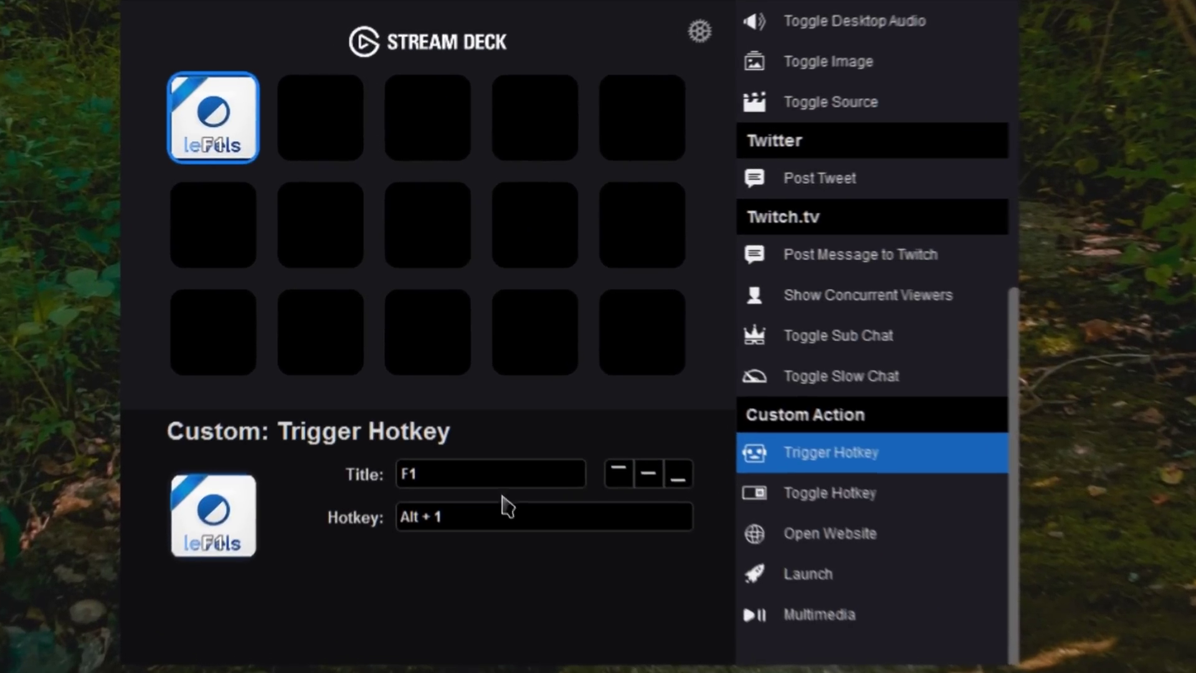
Clear the F1 title from the first key, leaving it blank
left_click_drag(457, 377, 312, 365)
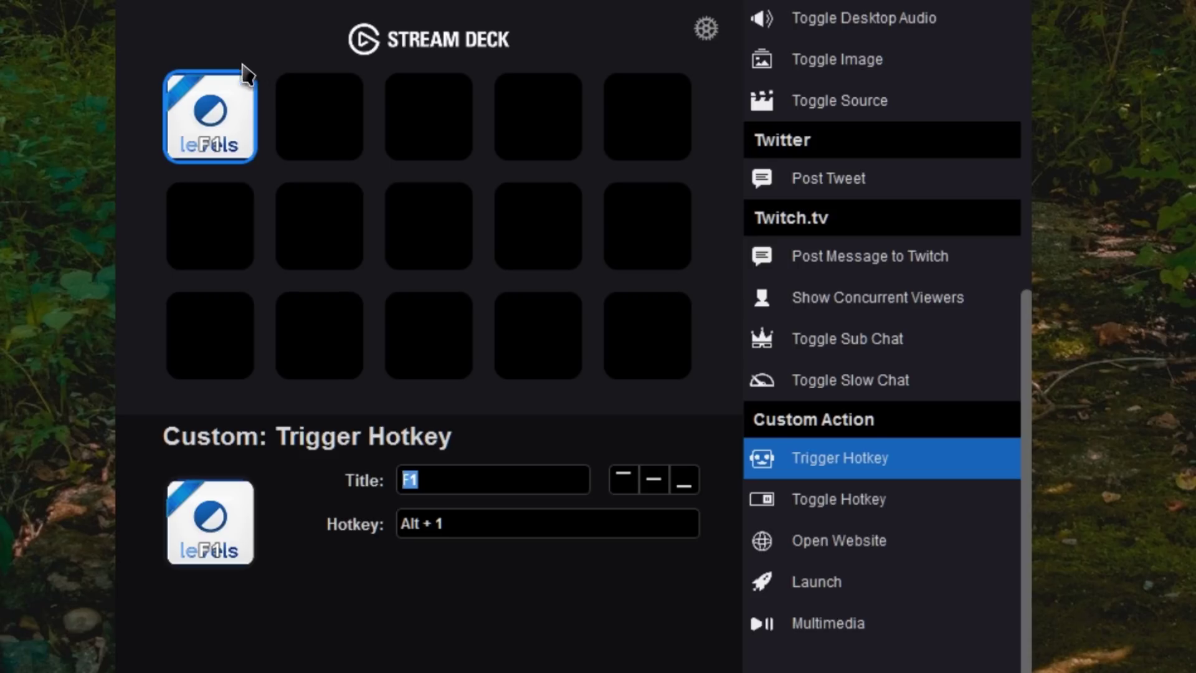
key("BackSpace")
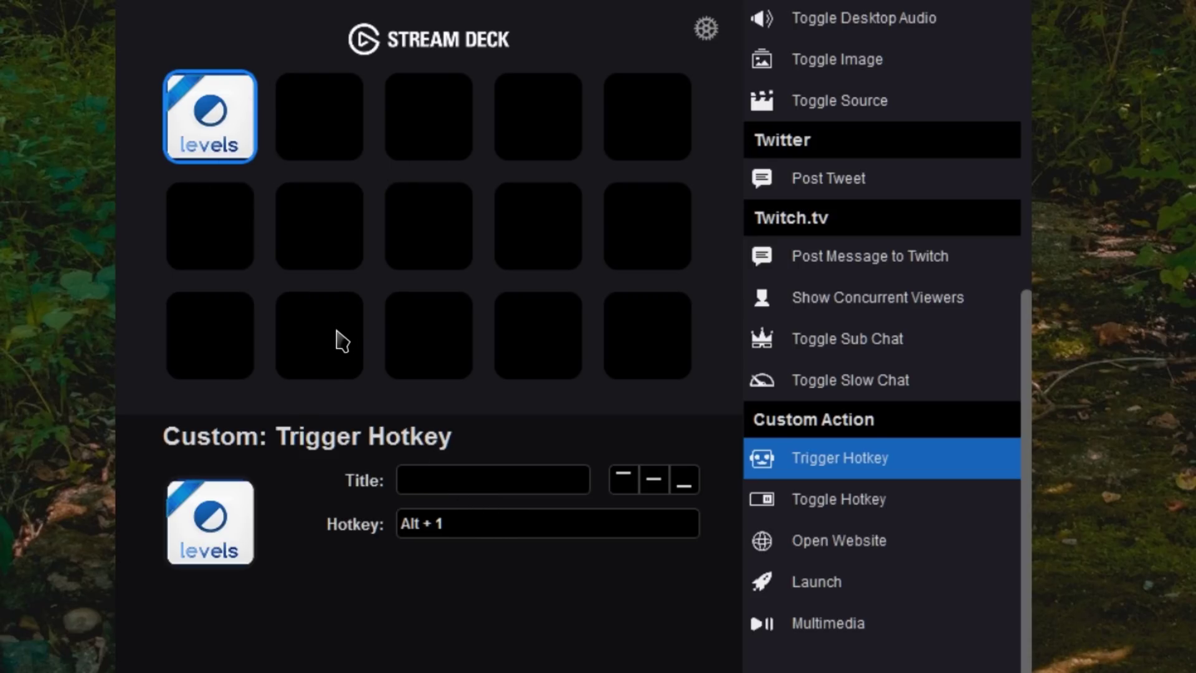
type("1")
key("BackSpace")
left_click(871, 558)
left_click_drag(859, 552, 319, 116)
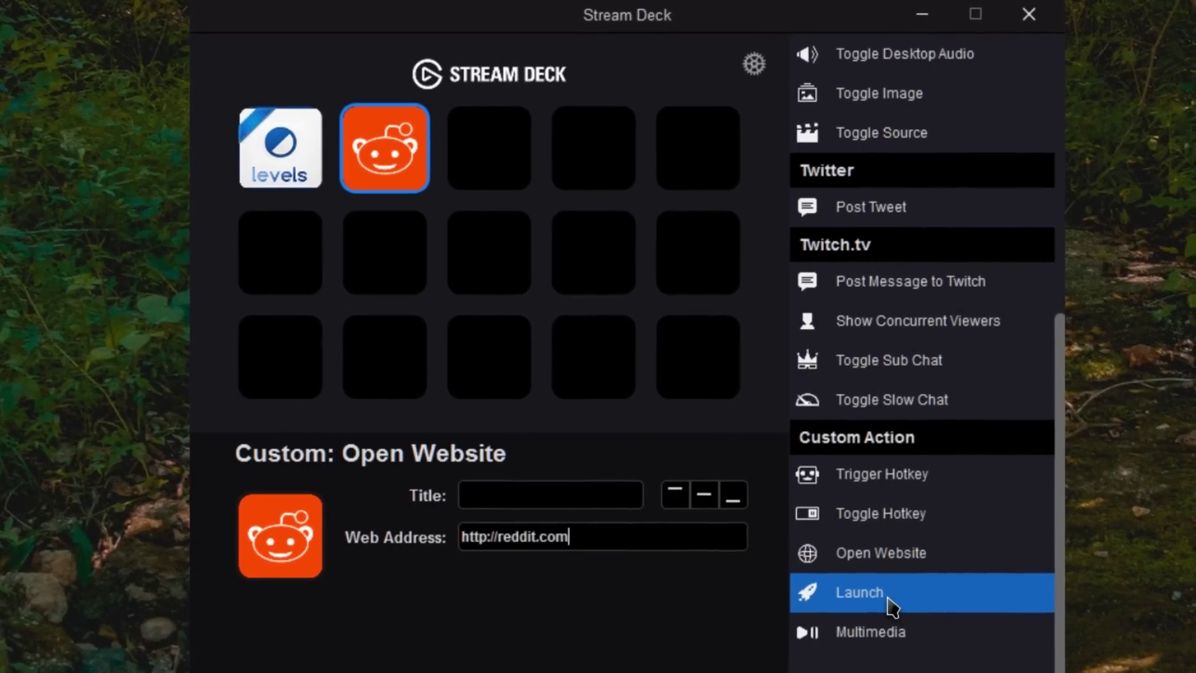
left_click_drag(835, 609, 514, 140)
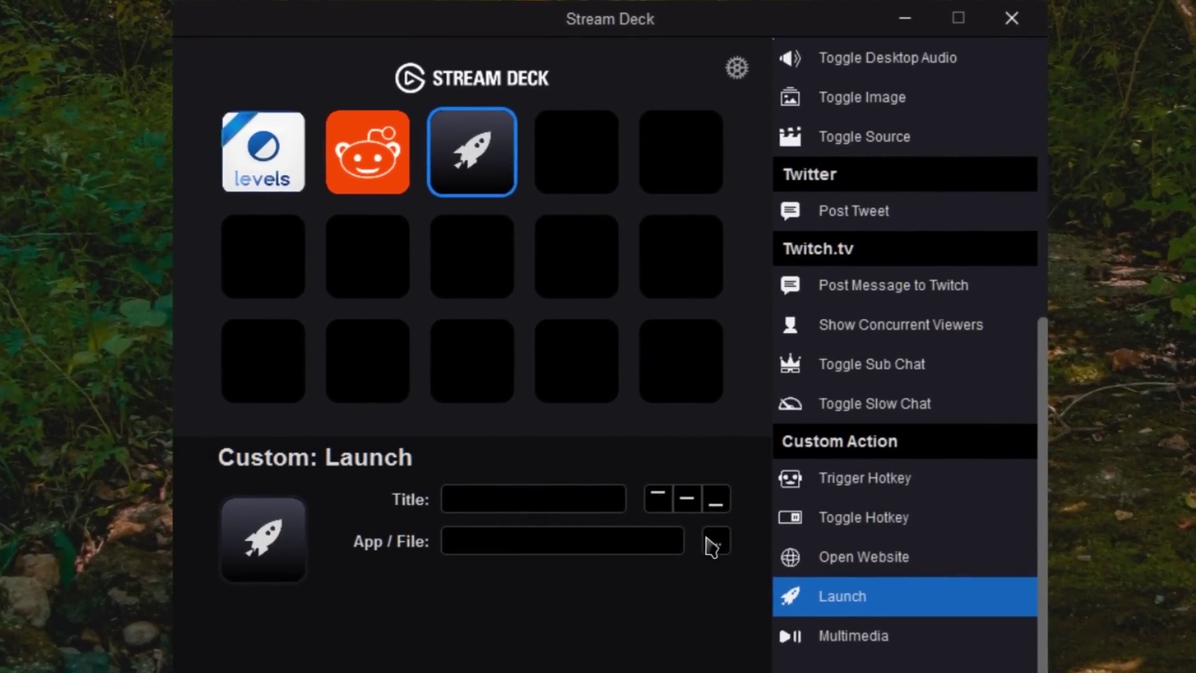
Browse from C: through Program Files > Adobe to the Adobe Premiere Pro CC 2017 folder
left_click(711, 547)
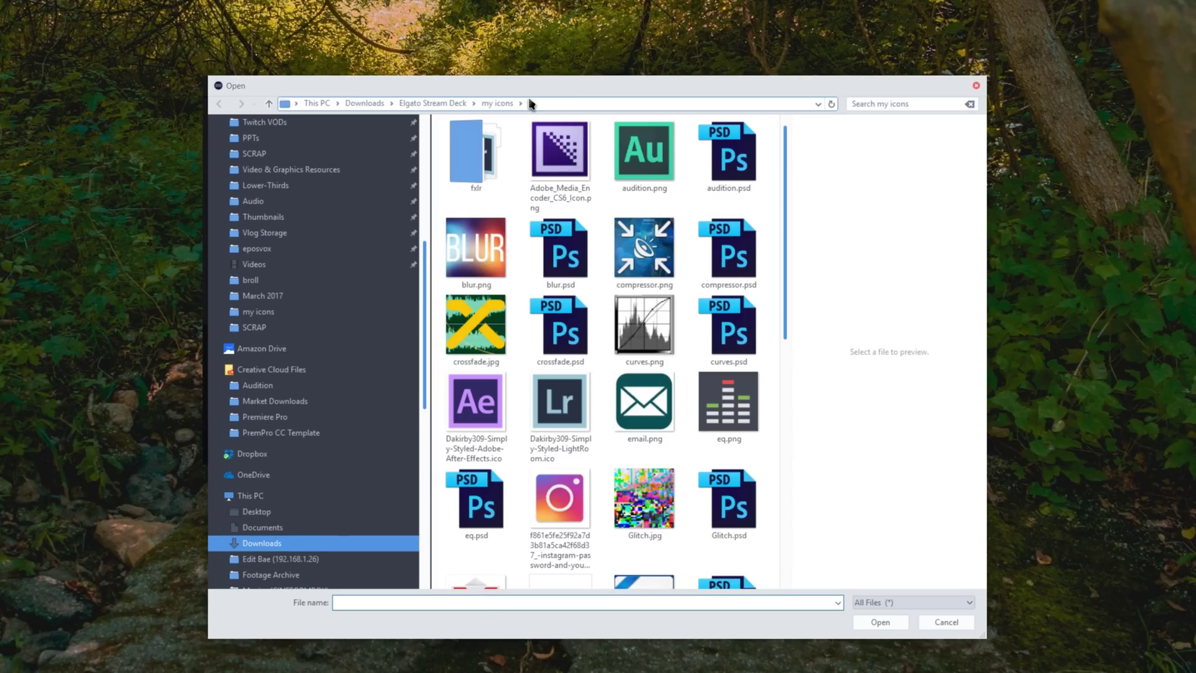
left_click_drag(475, 88, 351, 42)
scroll(187, 436, "down", 4)
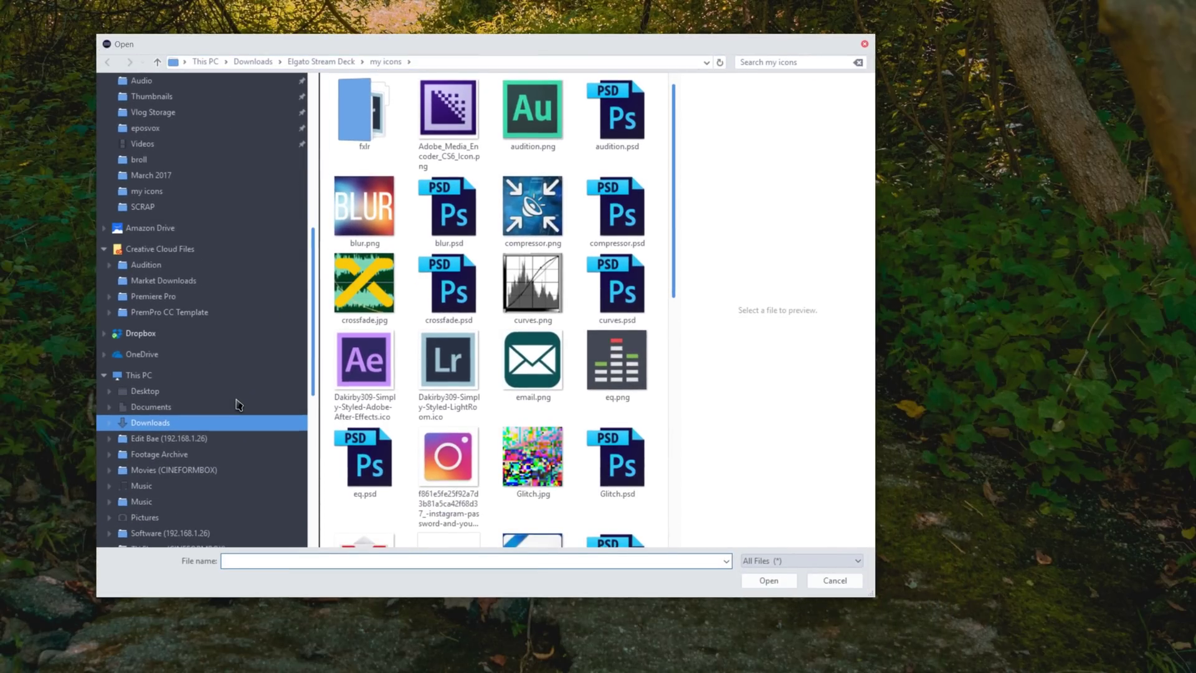
scroll(167, 500, "down", 2)
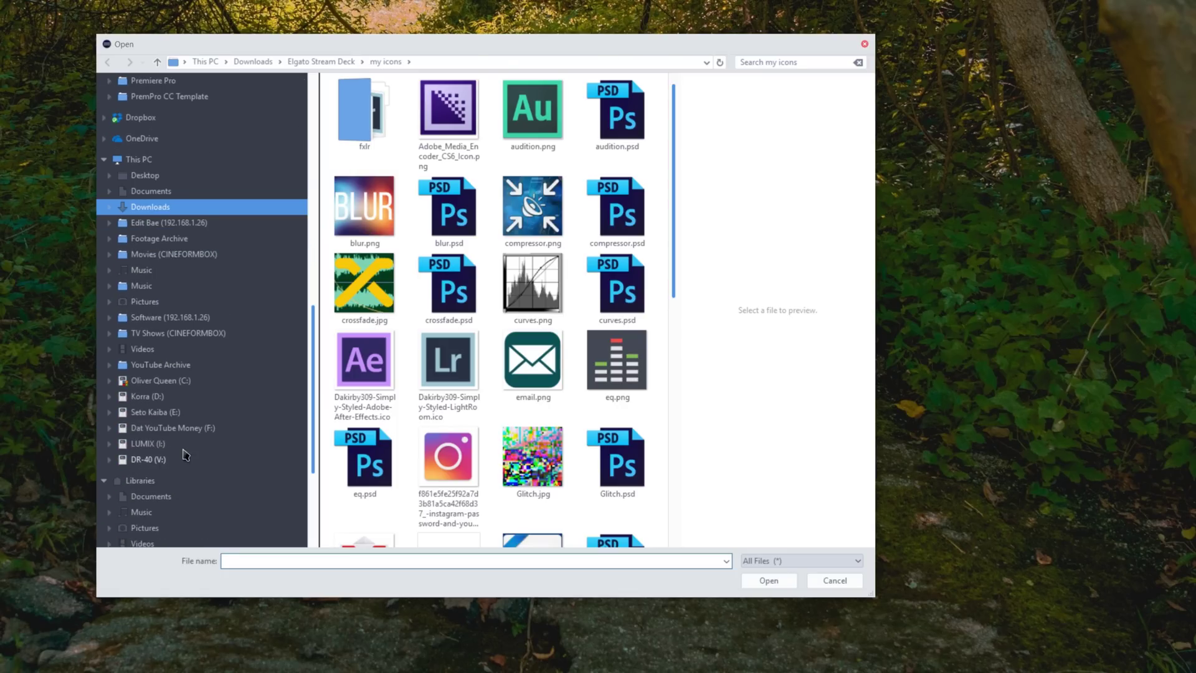
left_click(181, 381)
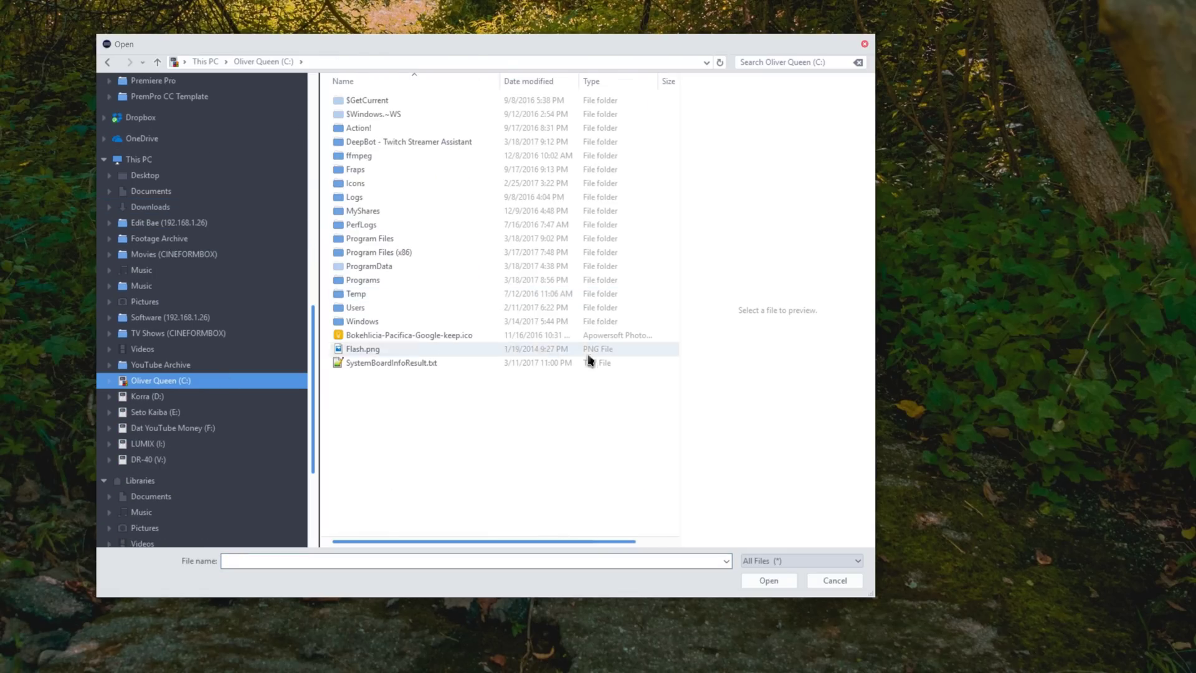
double_click(385, 241)
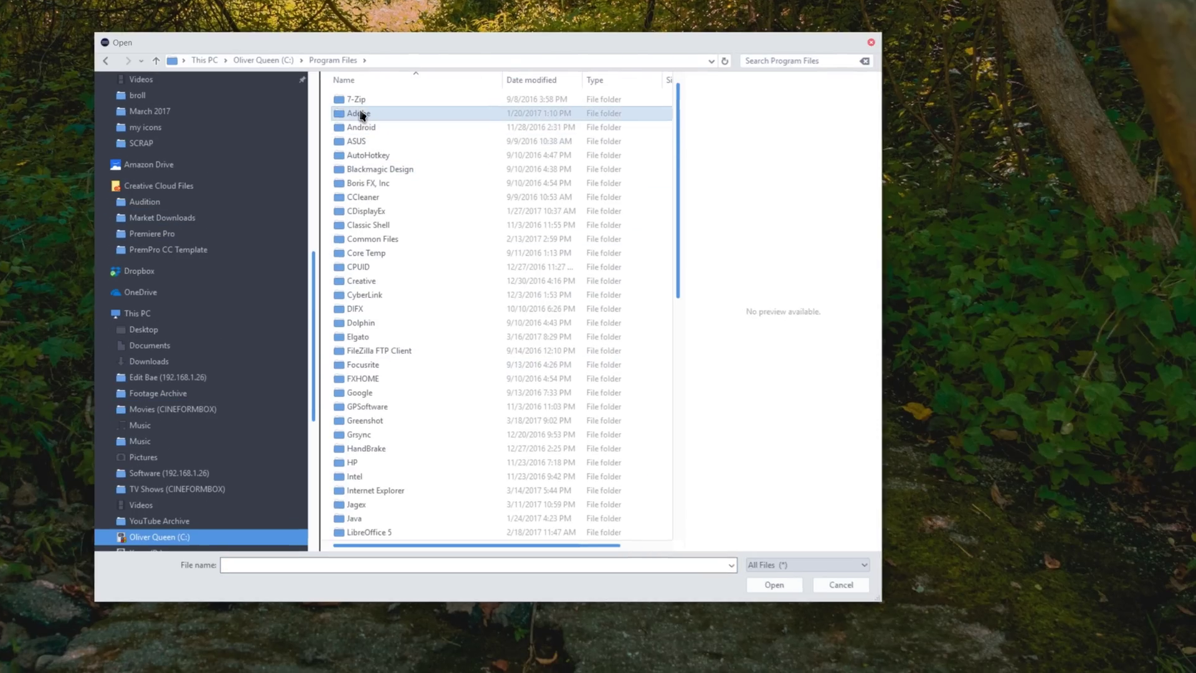
double_click(360, 114)
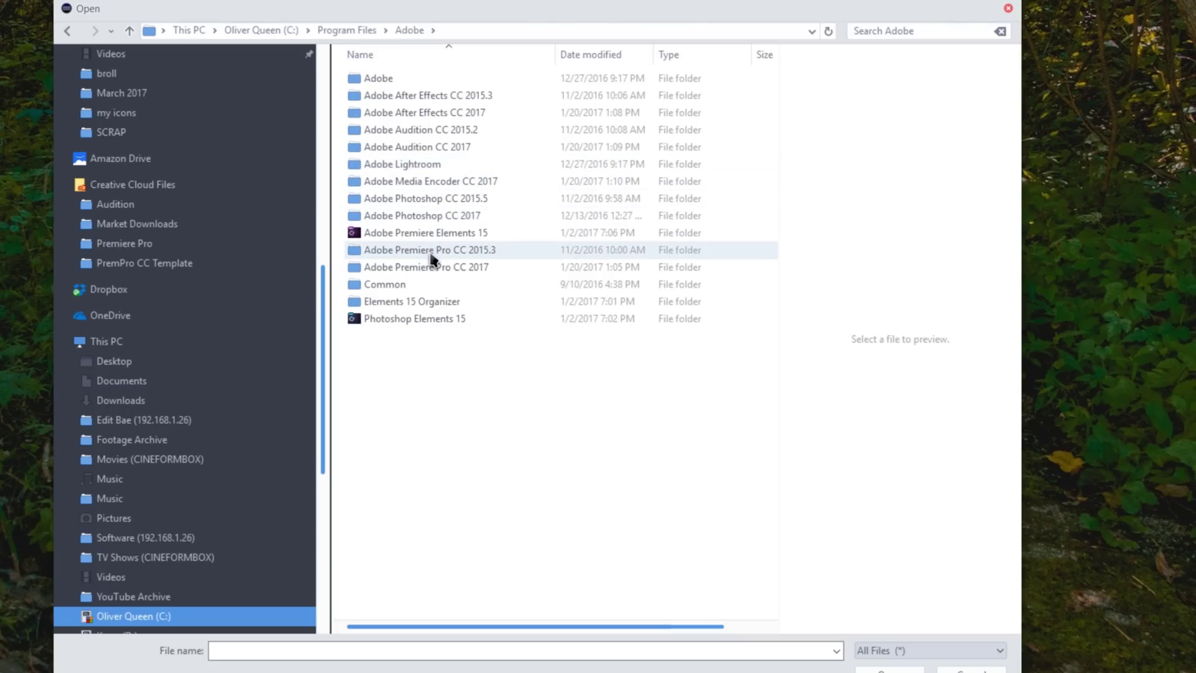
double_click(432, 253)
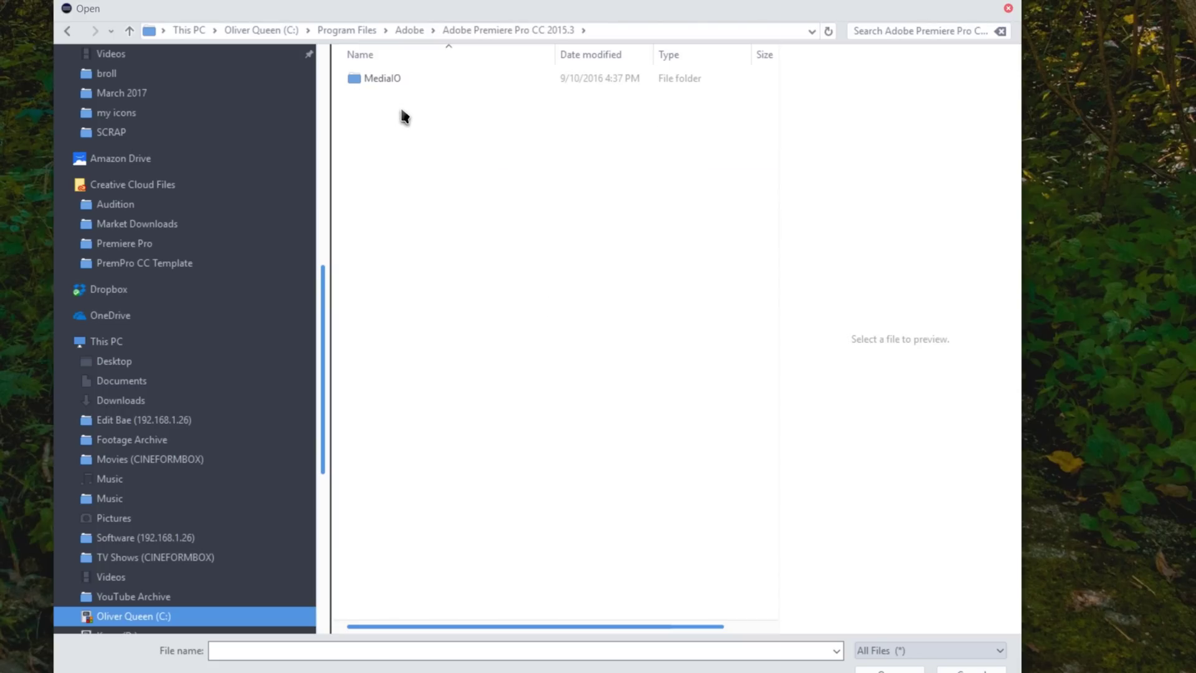
key("alt+Up")
double_click(448, 266)
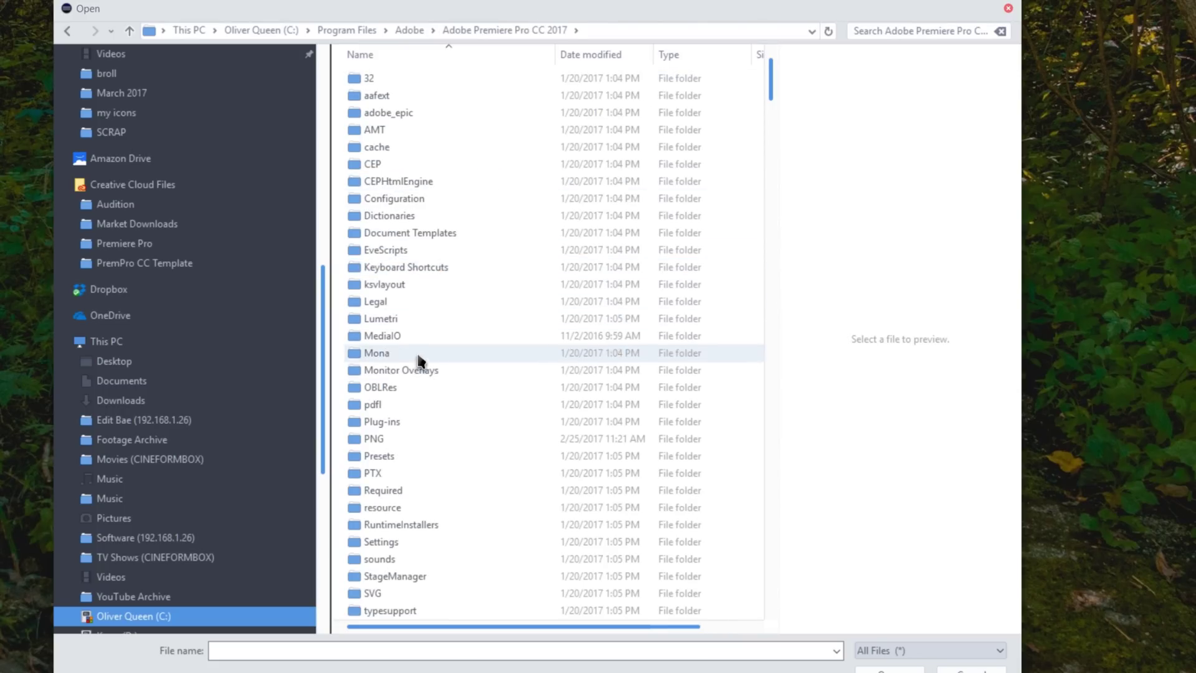
Choose Adobe Premiere Pro.exe as the app the third key launches
scroll(386, 399, "down", 20)
left_click(392, 414)
type("ph")
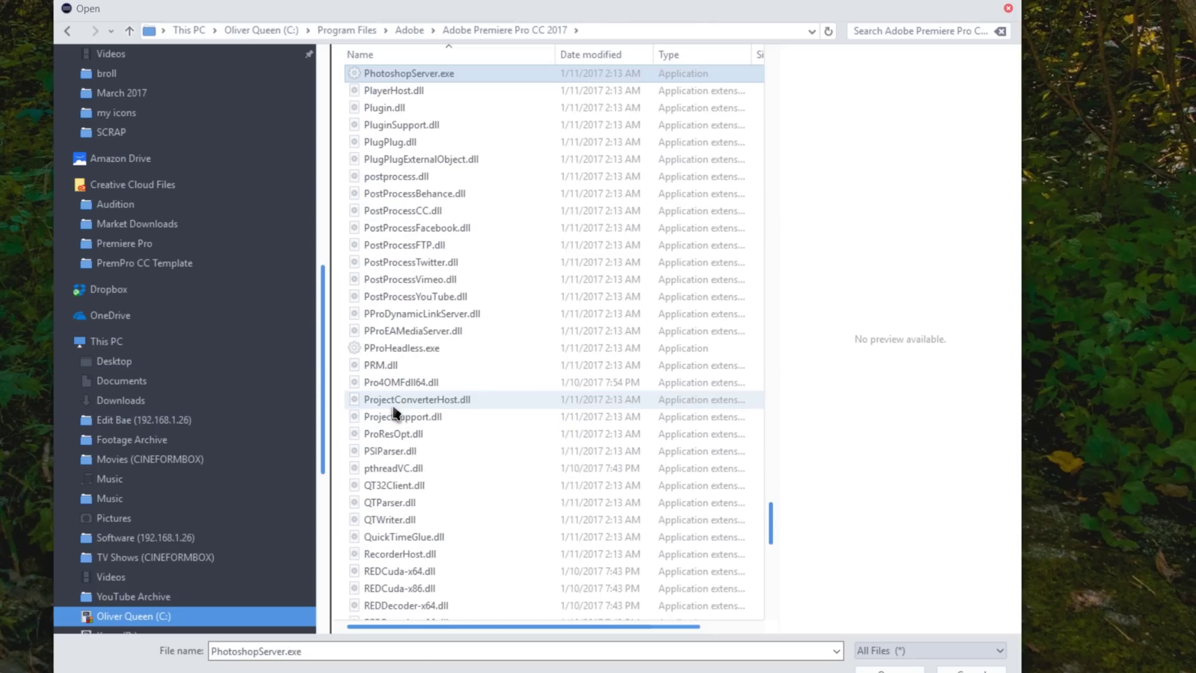
key("Home")
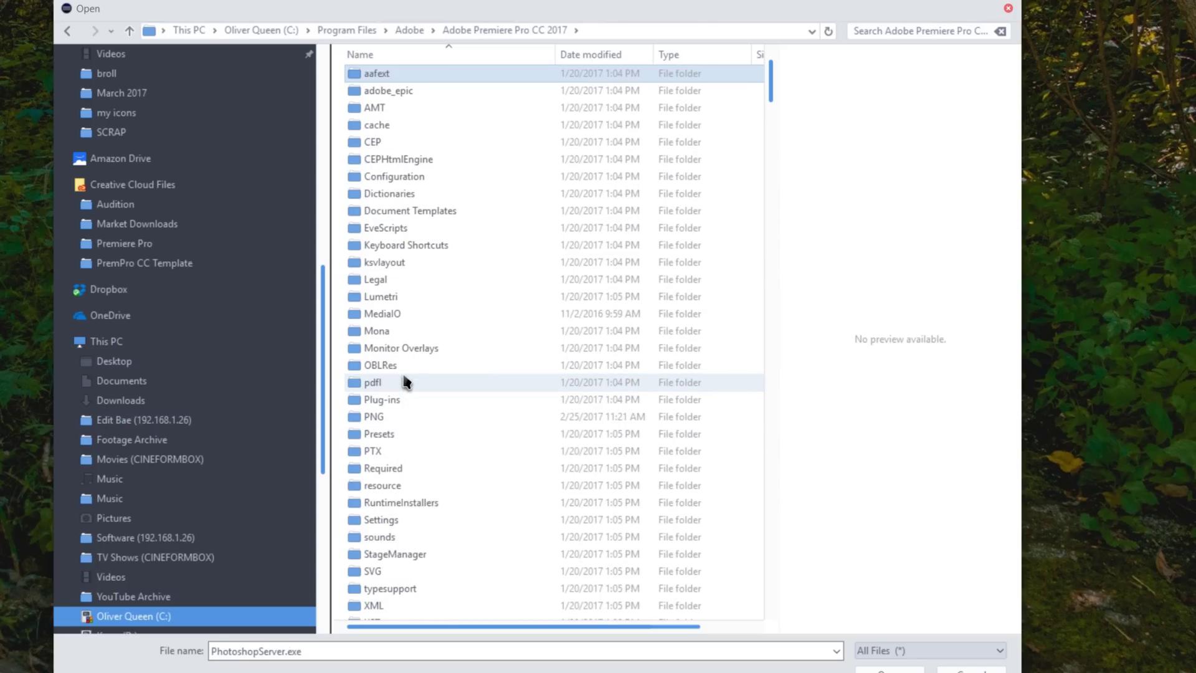
scroll(412, 399, "down", 7)
scroll(419, 448, "up", 7)
scroll(421, 455, "down", 20)
scroll(411, 386, "up", 10)
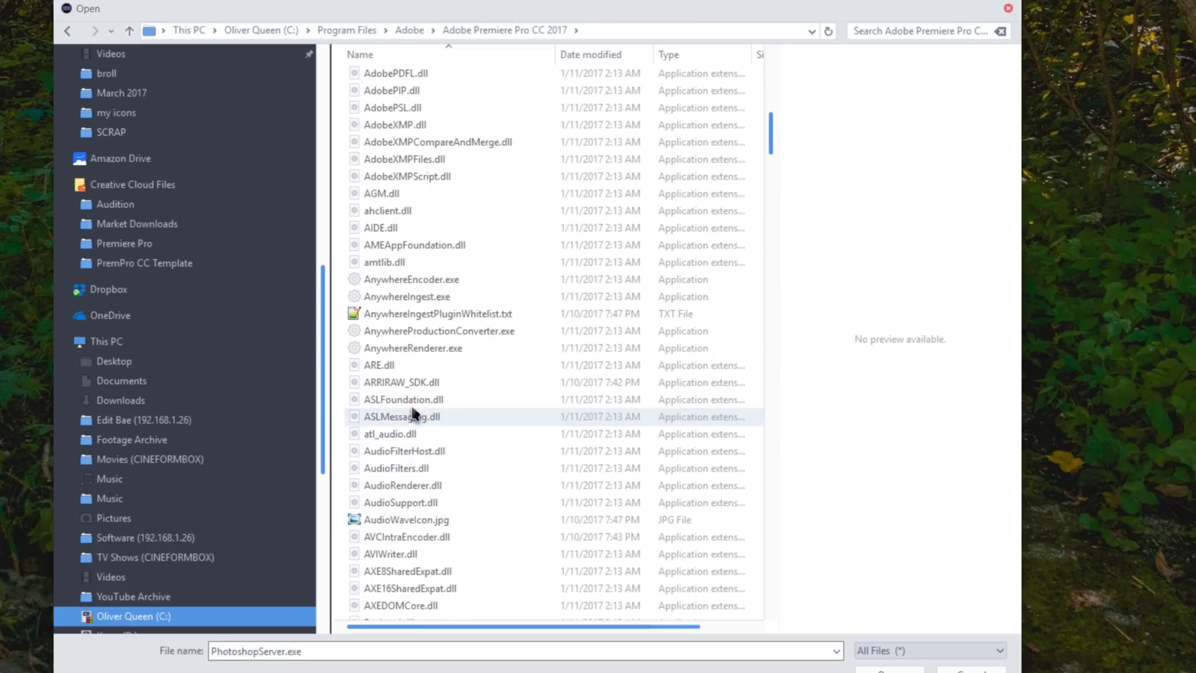
left_click(399, 193)
double_click(400, 194)
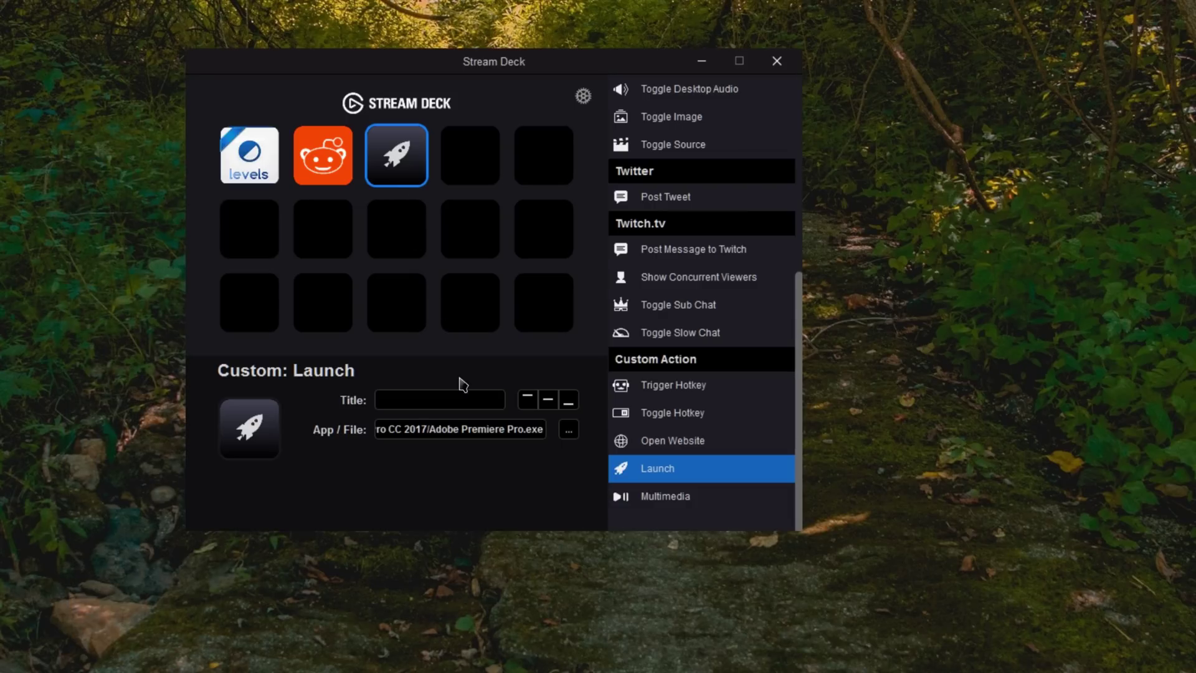
left_click(268, 430)
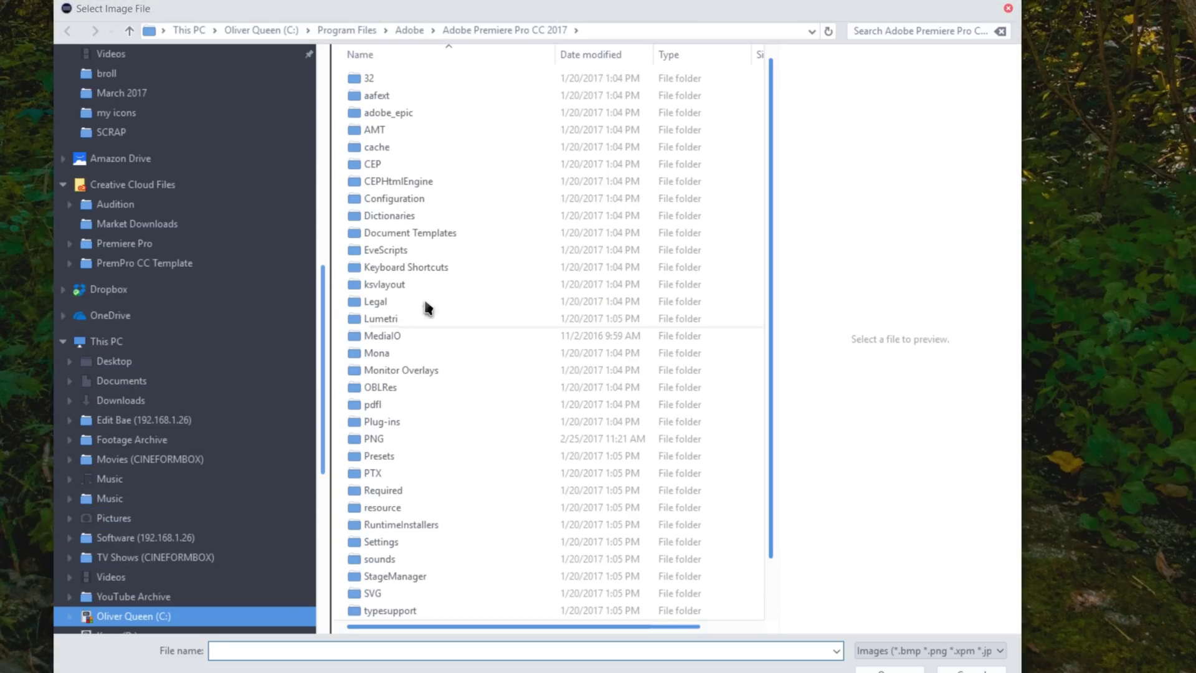
Give the third key the Premiere.png icon from my icons, and place a Multimedia action on key 4
scroll(197, 308, "up", 10)
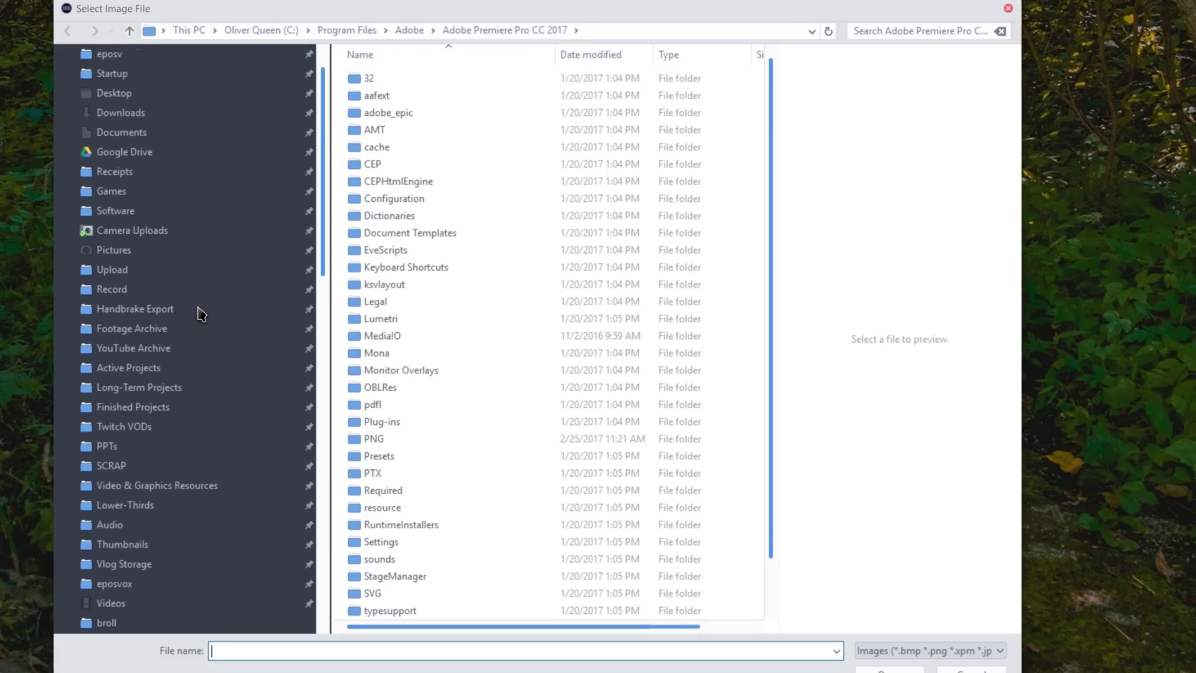
scroll(197, 307, "up", 1)
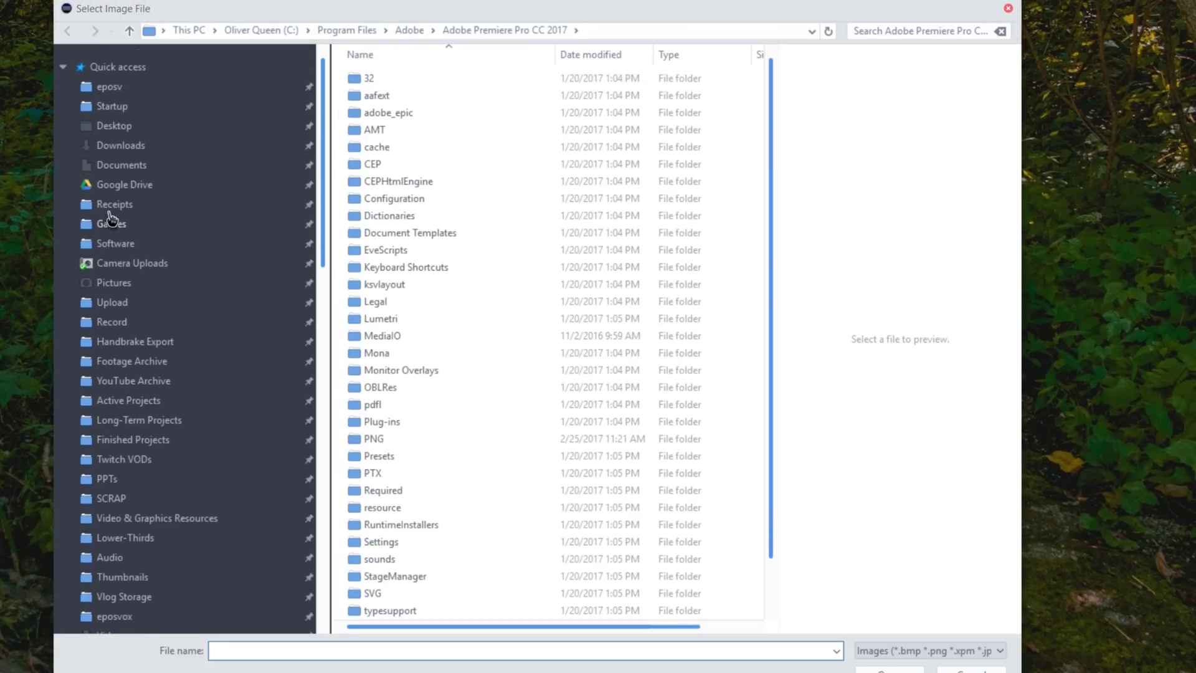
left_click(141, 147)
double_click(461, 242)
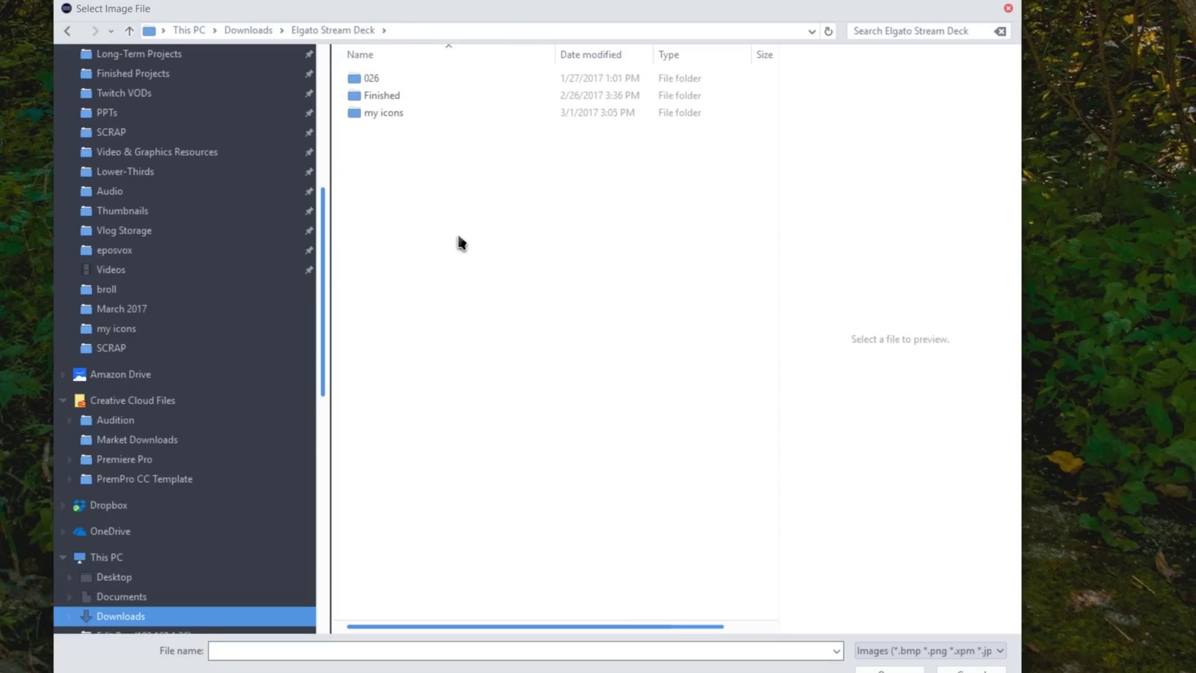
double_click(380, 112)
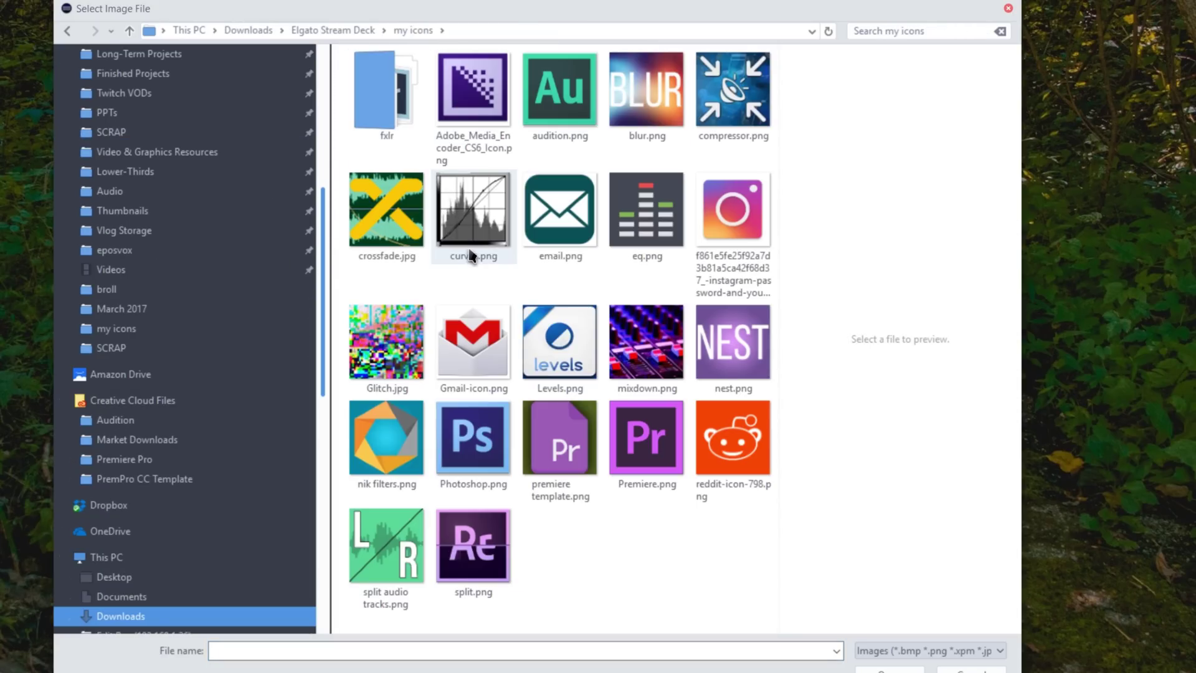
double_click(647, 443)
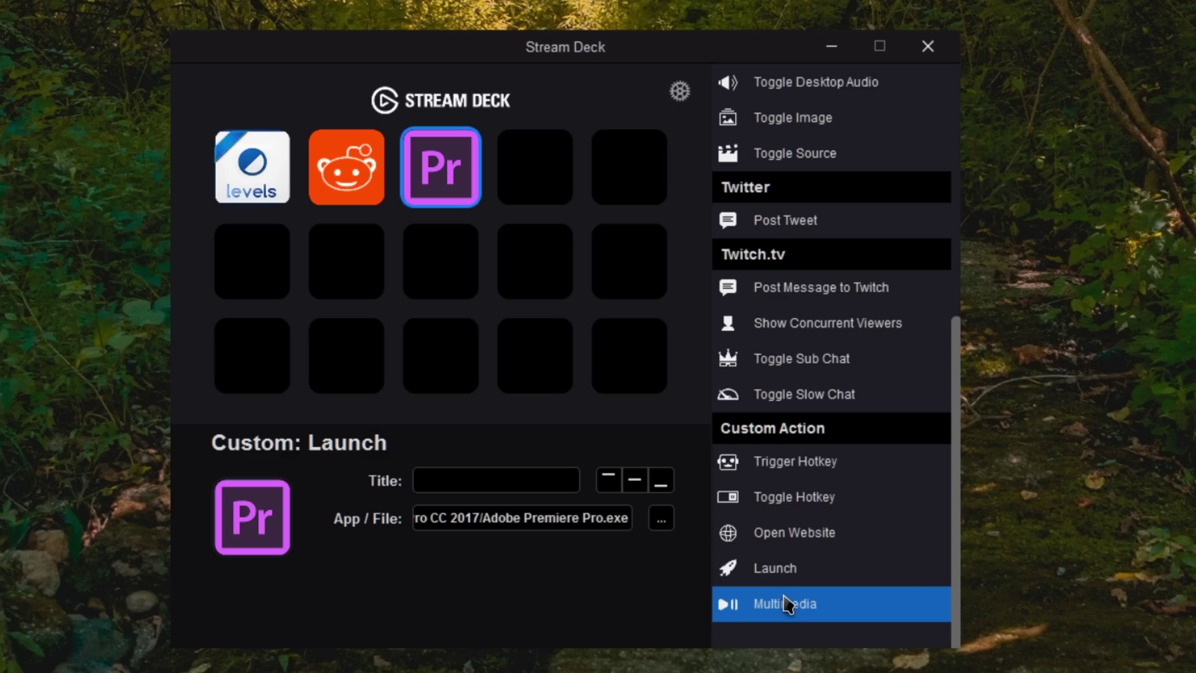
left_click_drag(786, 603, 558, 161)
Set the fourth key's Multimedia action to Stop so it shows the stop-square icon
left_click(509, 519)
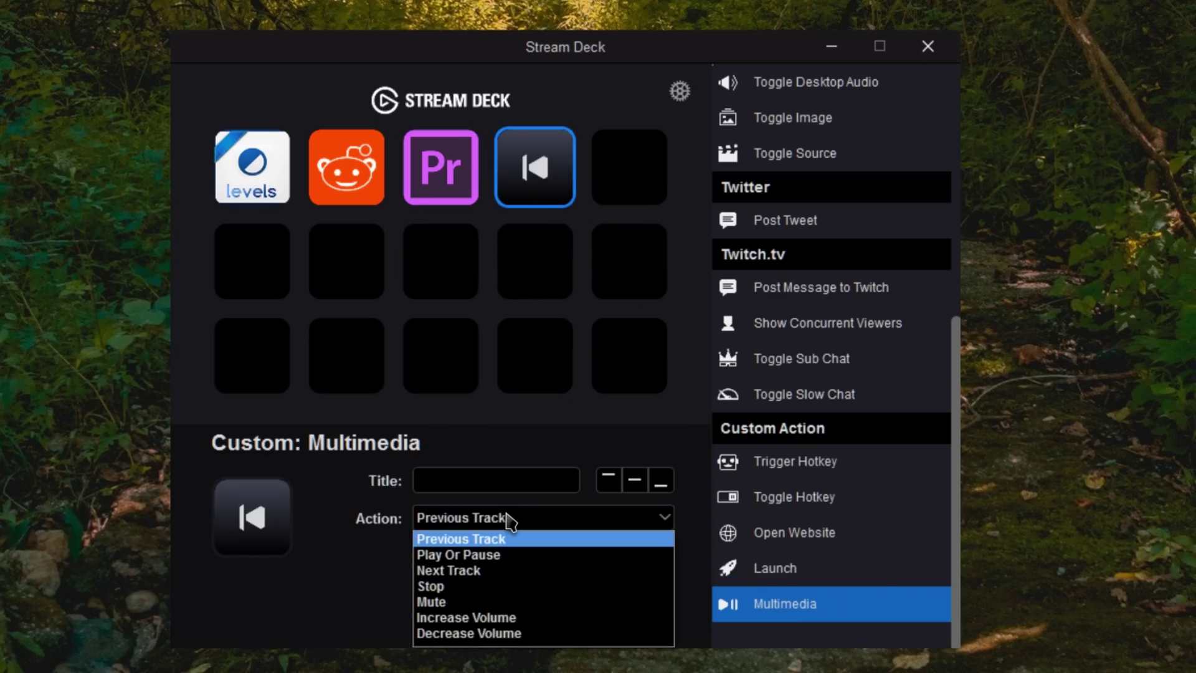
left_click(491, 568)
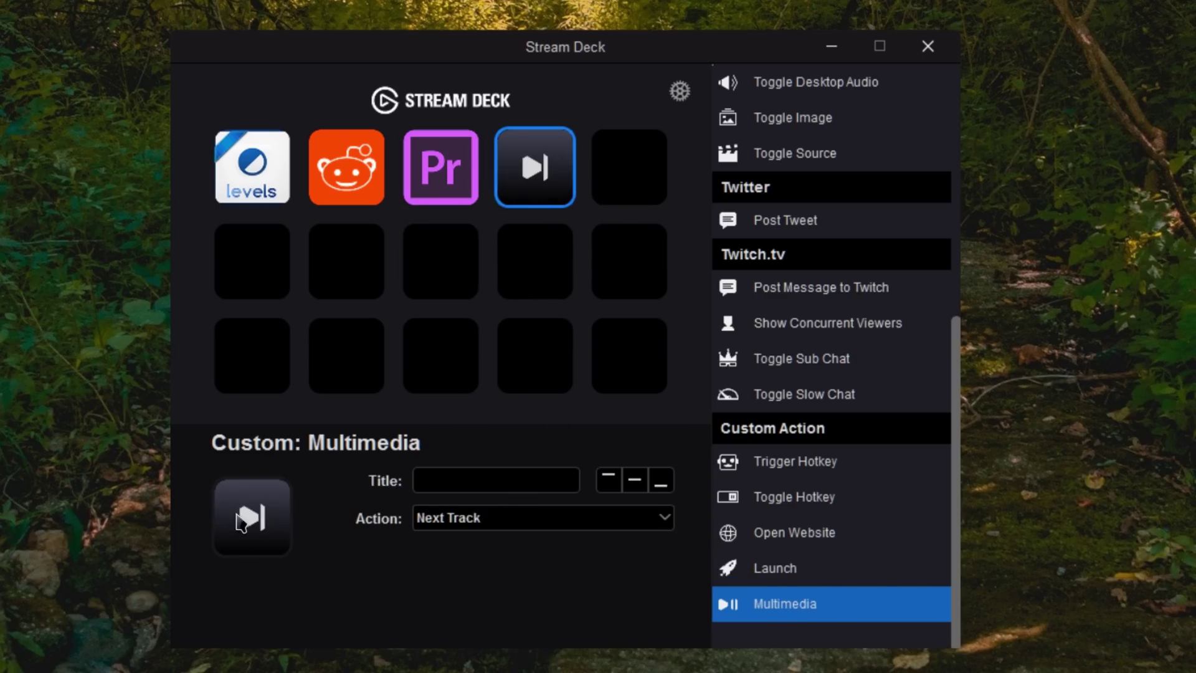
left_click(437, 506)
left_click(482, 584)
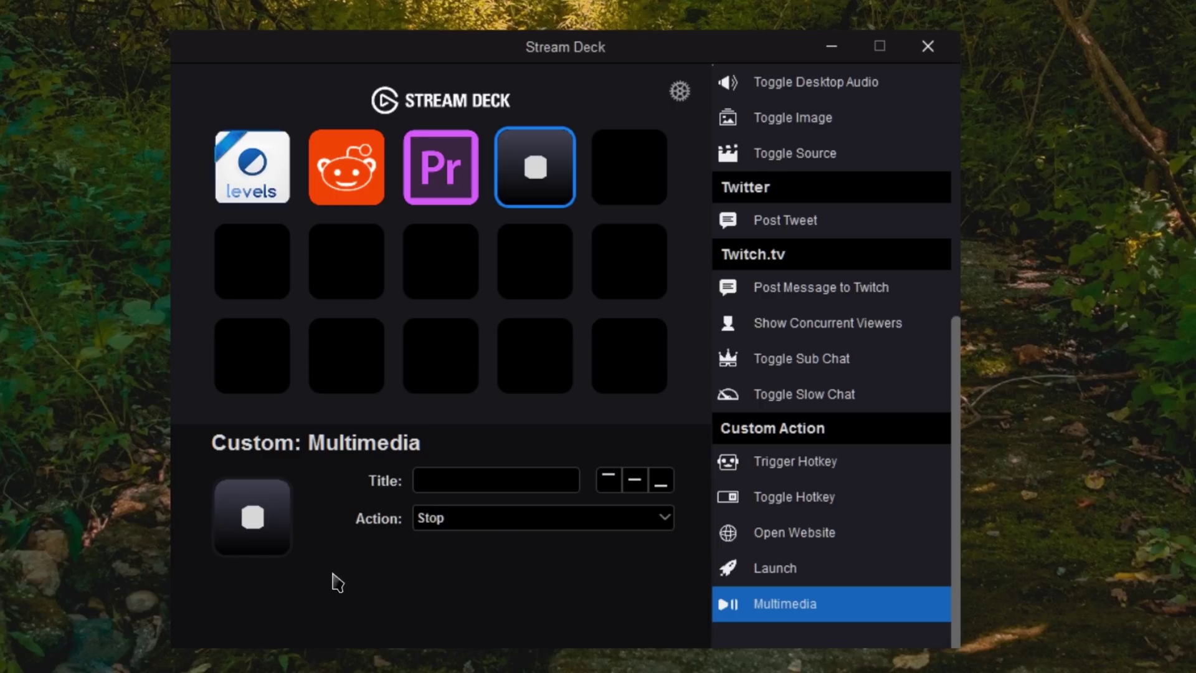
left_click(494, 522)
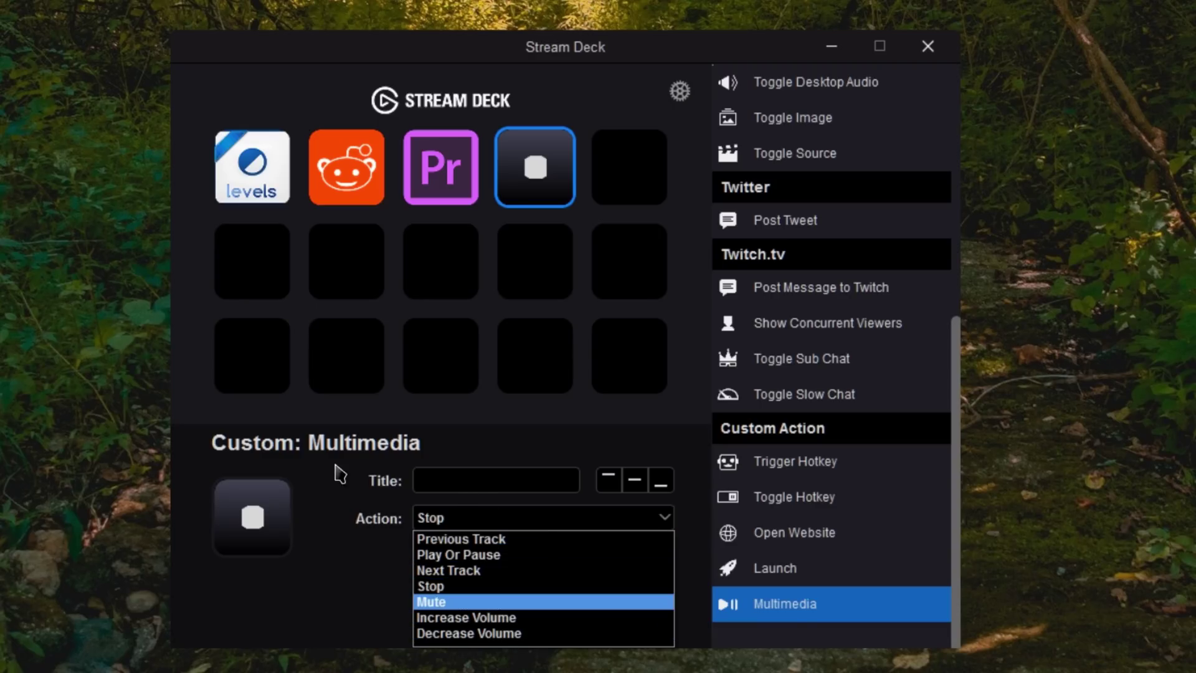
left_click(367, 563)
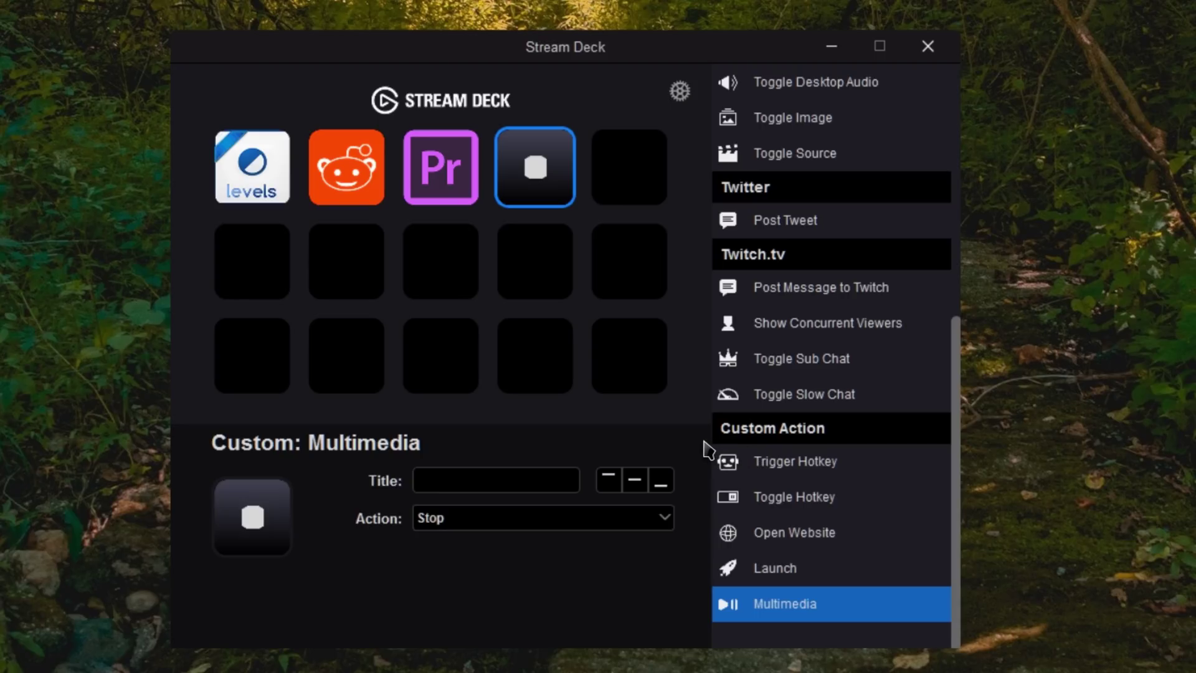
scroll(813, 492, "up", 1)
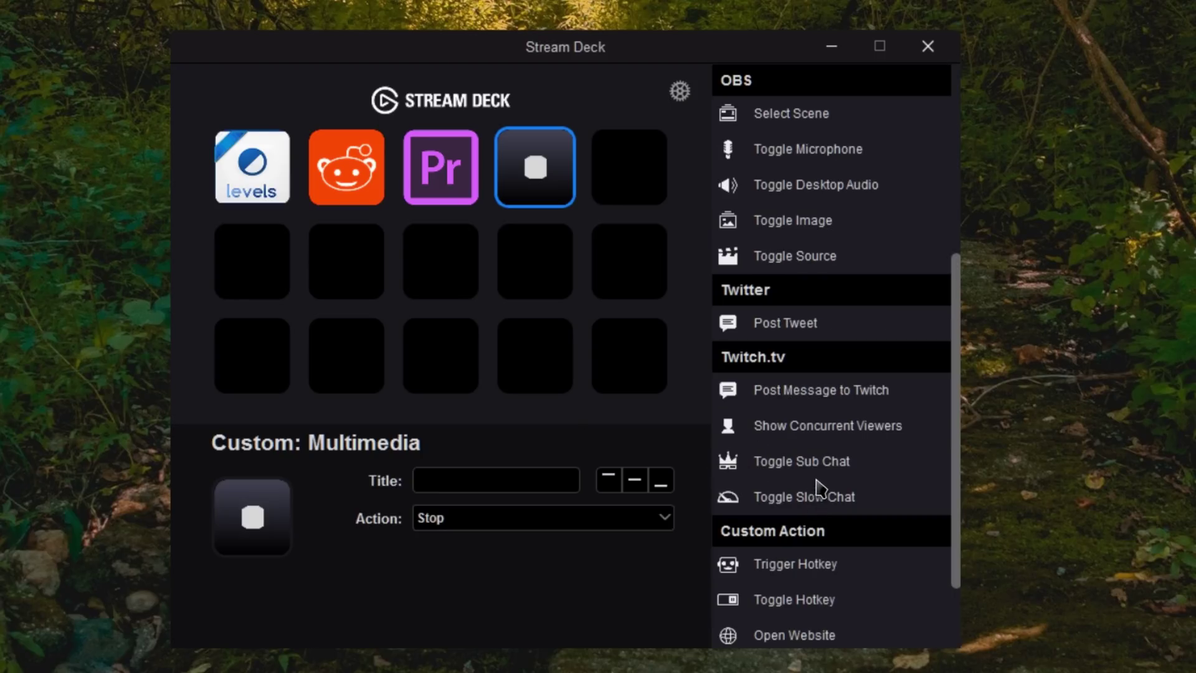
Add a Post Message to Twitch key to row two, keep the current account, and title it BRB
left_click_drag(810, 399, 275, 266)
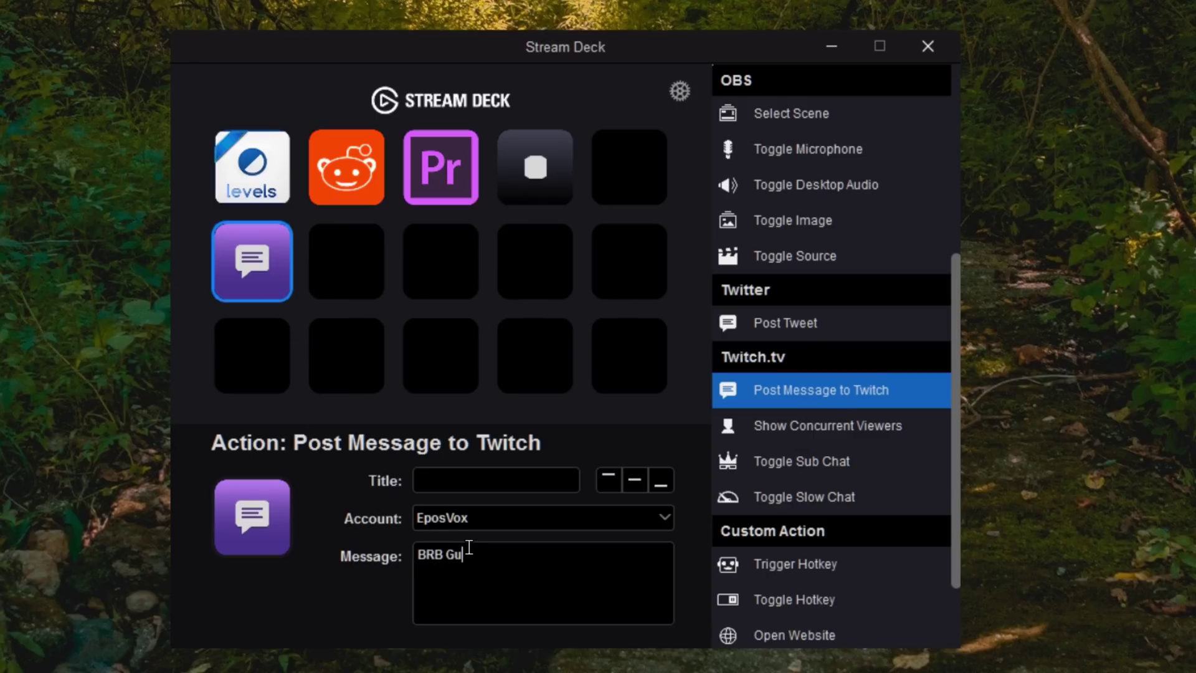
left_click(510, 526)
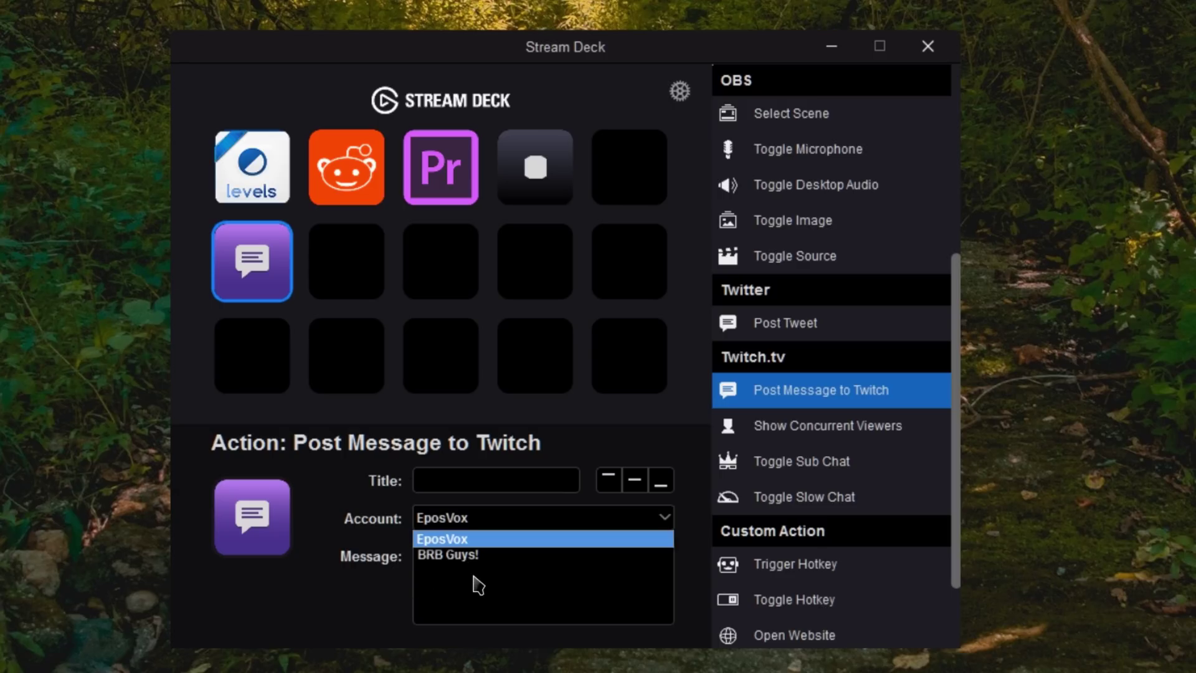
left_click(478, 585)
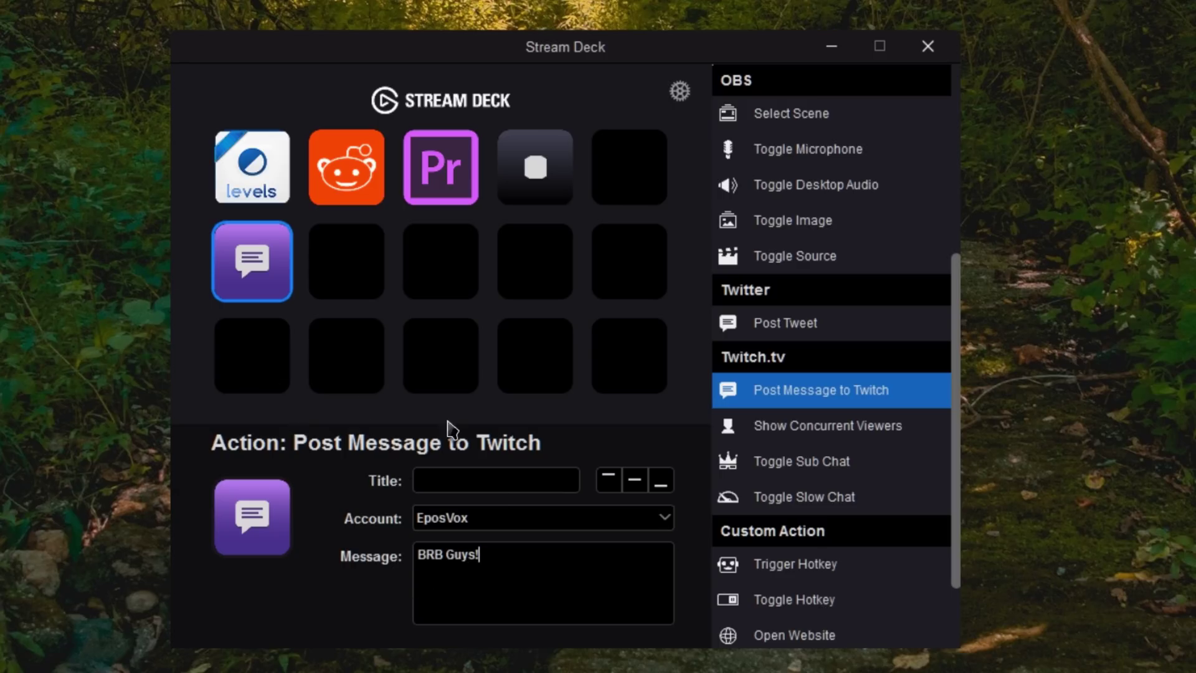
left_click(471, 481)
type("BRB")
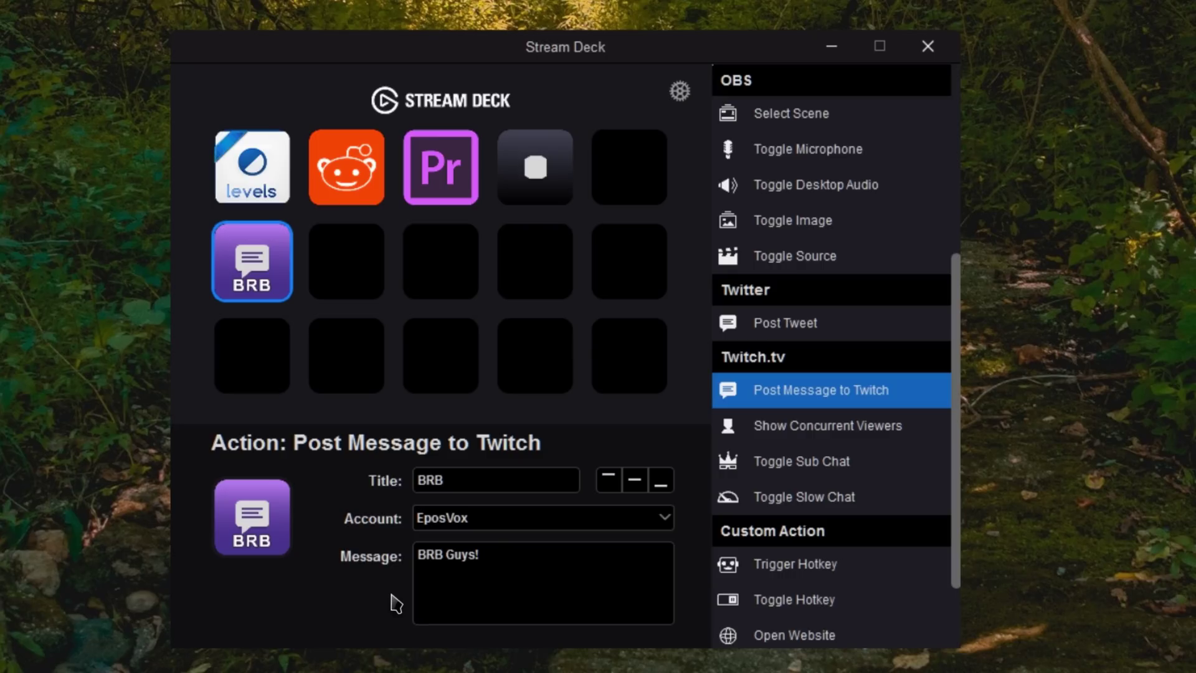
Fill row two with Show Concurrent Viewers, Toggle Sub Chat, Toggle Slow Chat (1 second) and Post Tweet keys
left_click_drag(825, 435, 341, 264)
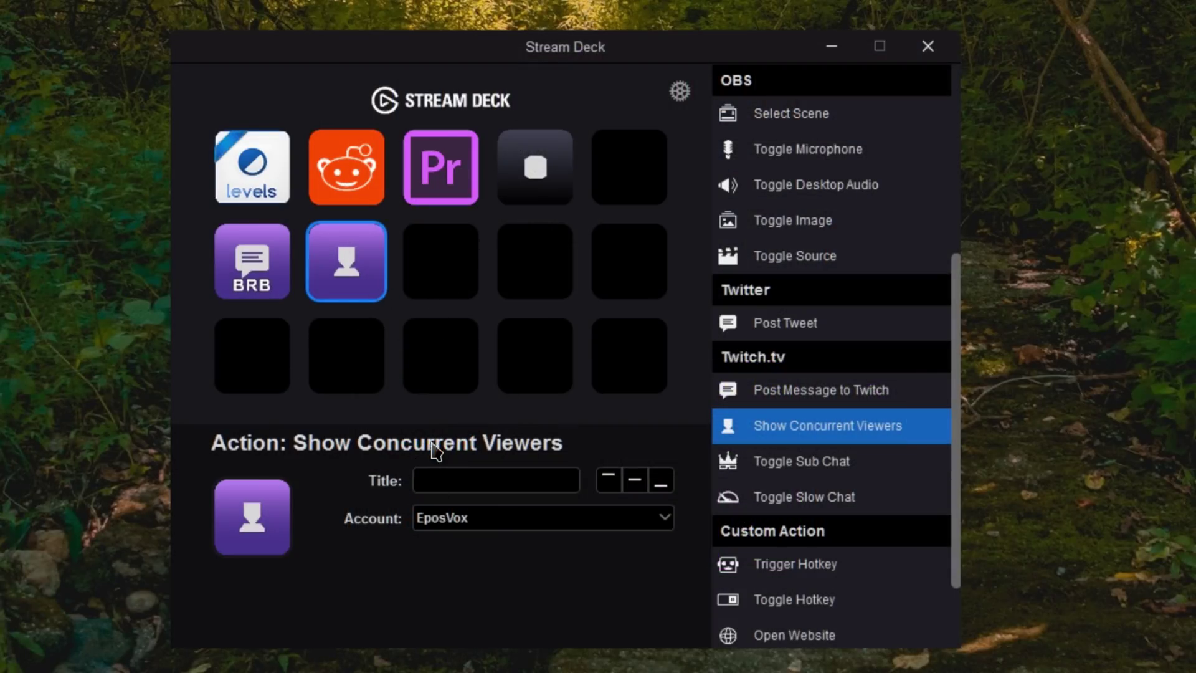
left_click_drag(869, 462, 463, 277)
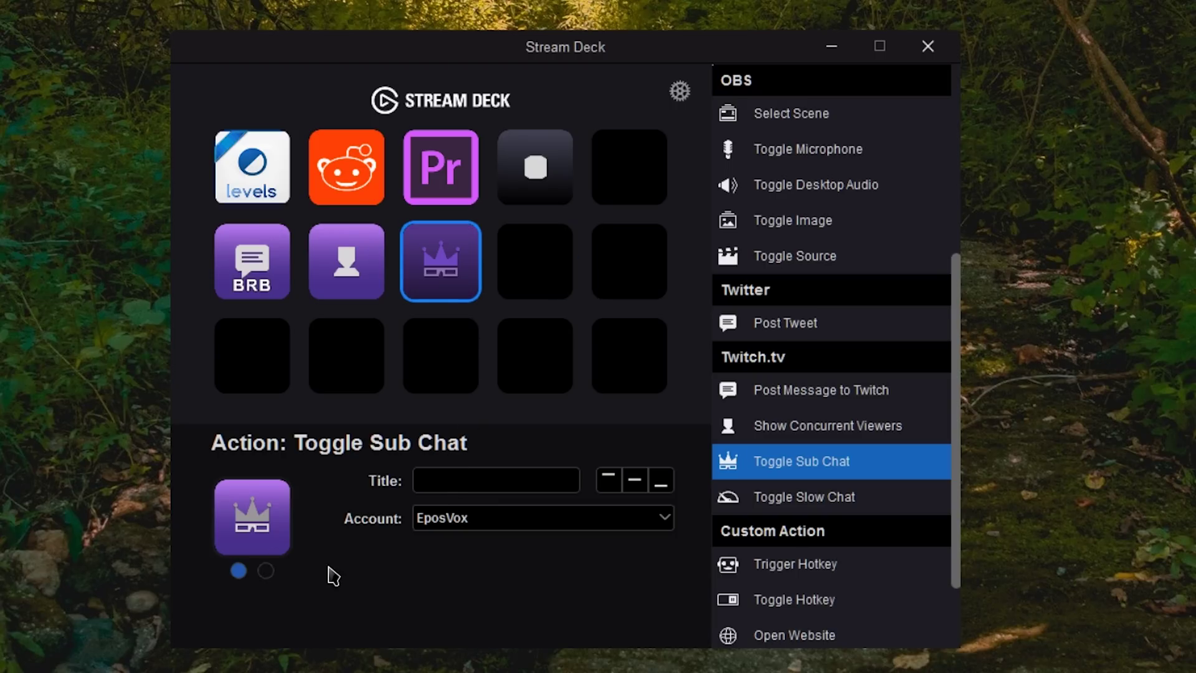
left_click_drag(834, 498, 509, 274)
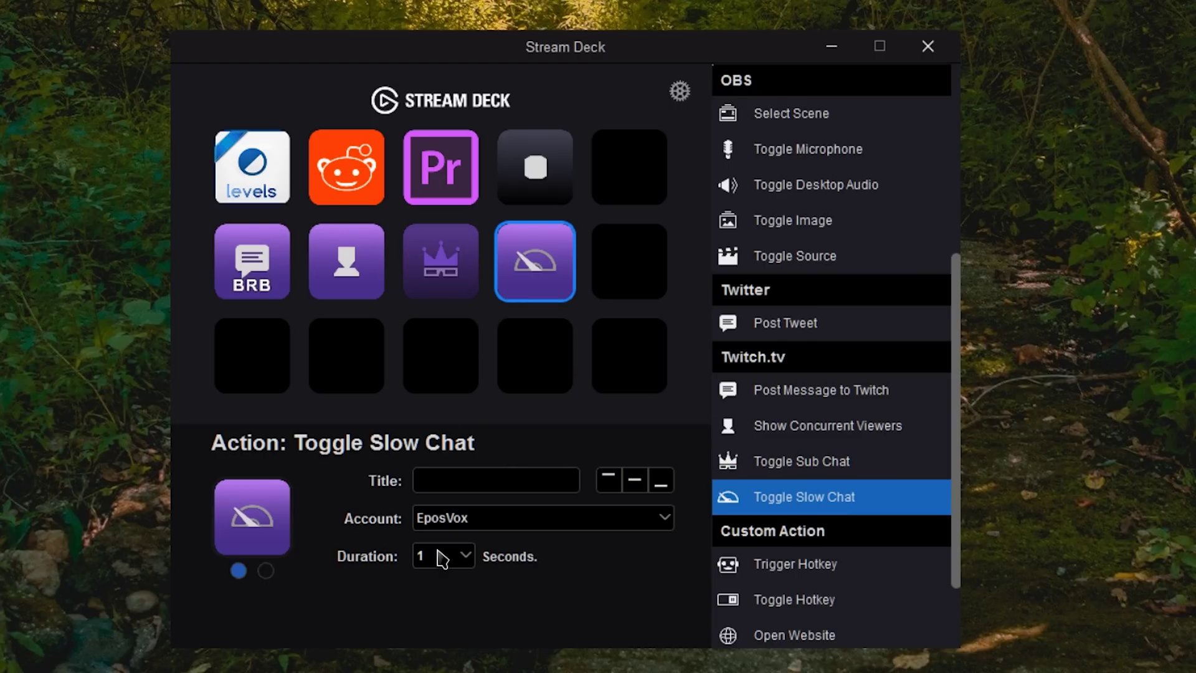
left_click(466, 556)
left_click(509, 570)
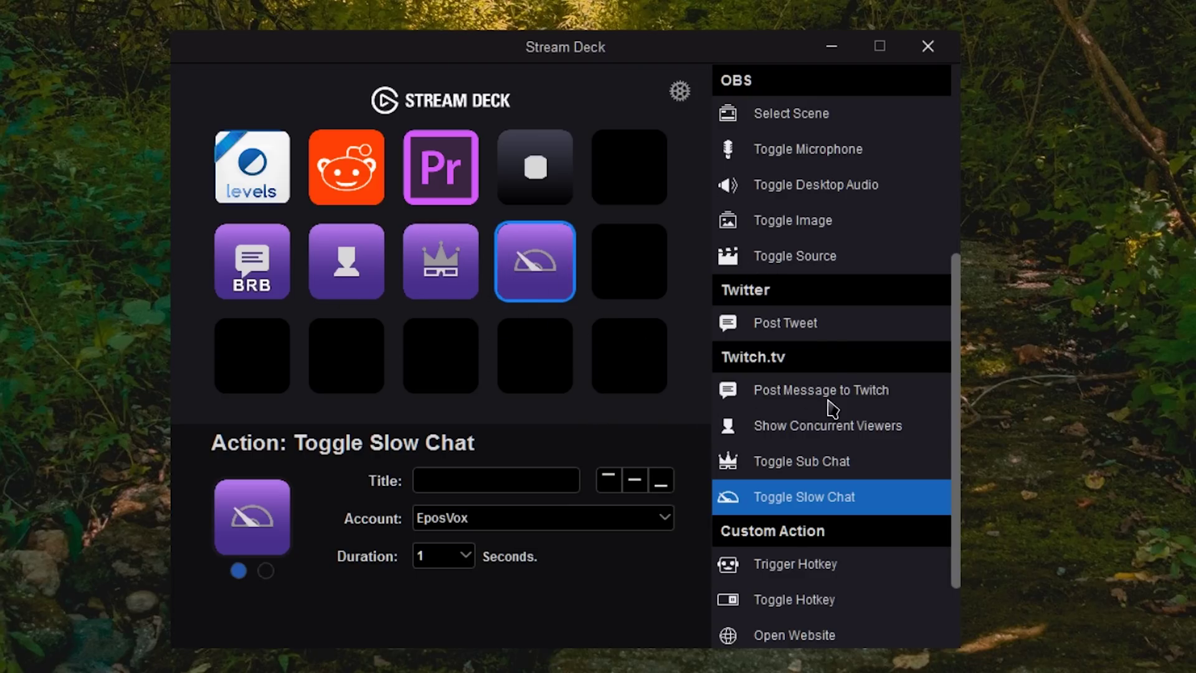
left_click_drag(815, 324, 630, 274)
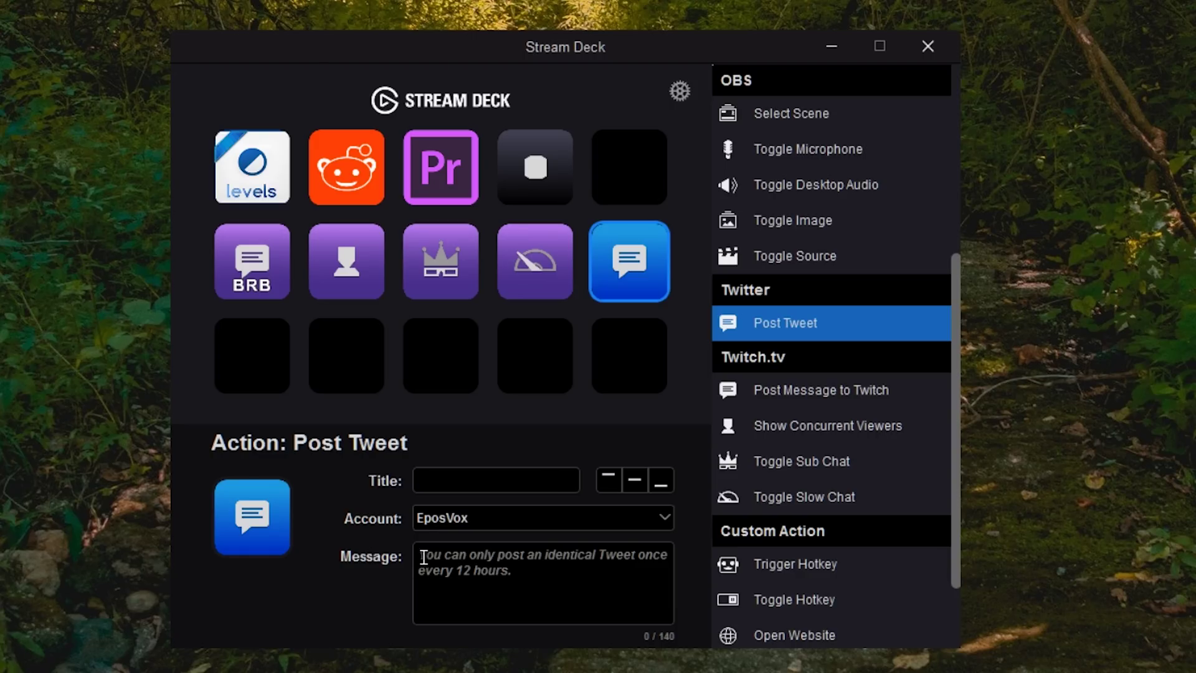
left_click(509, 568)
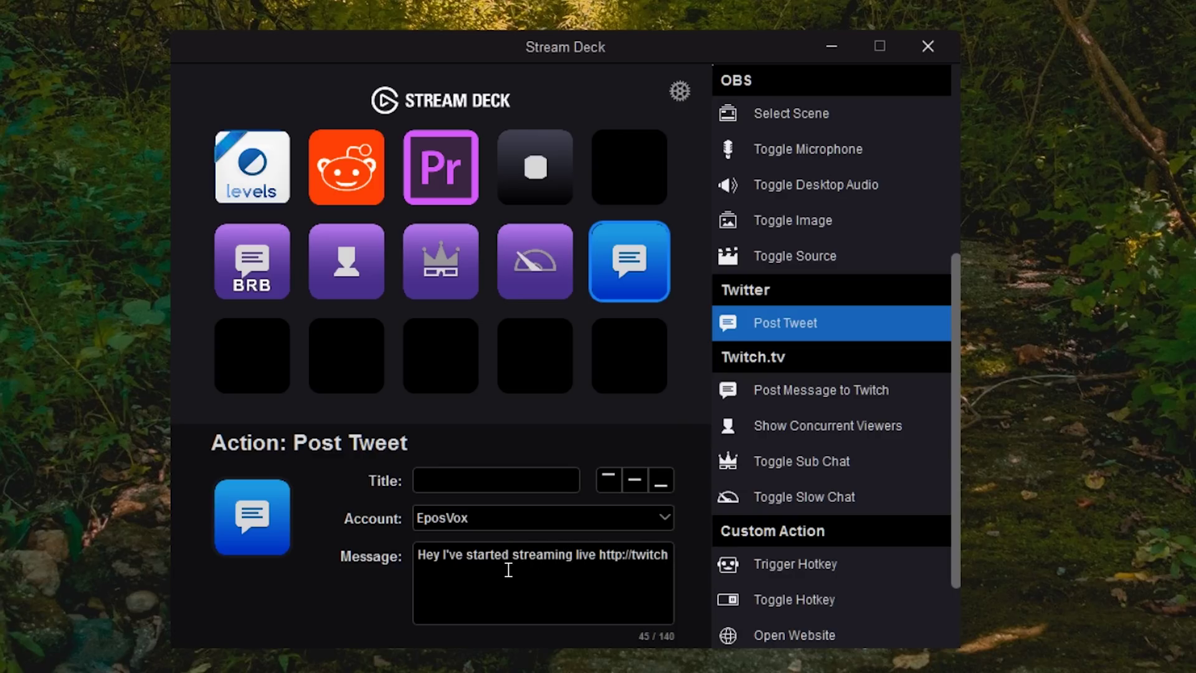
Finish the tweet with the '.tv' channel link and put a TipeeeStream Toggle Scene Element on row three's first key
type(".tv/eposvox")
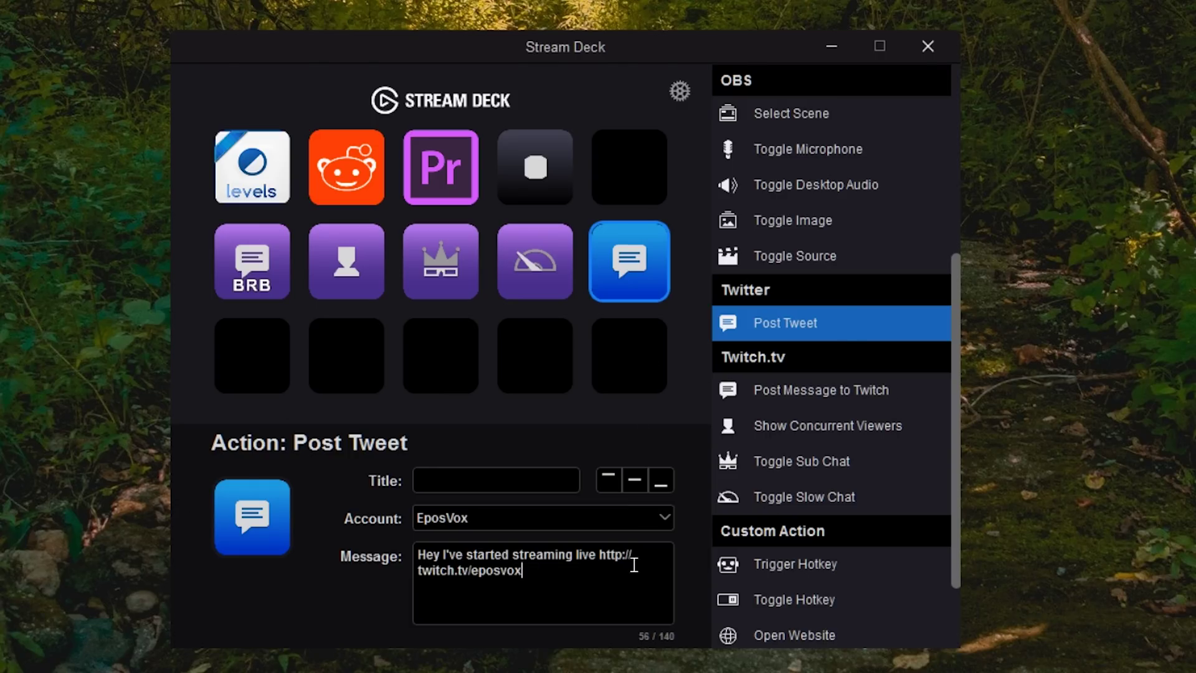
scroll(812, 378, "up", 5)
left_click_drag(812, 378, 247, 339)
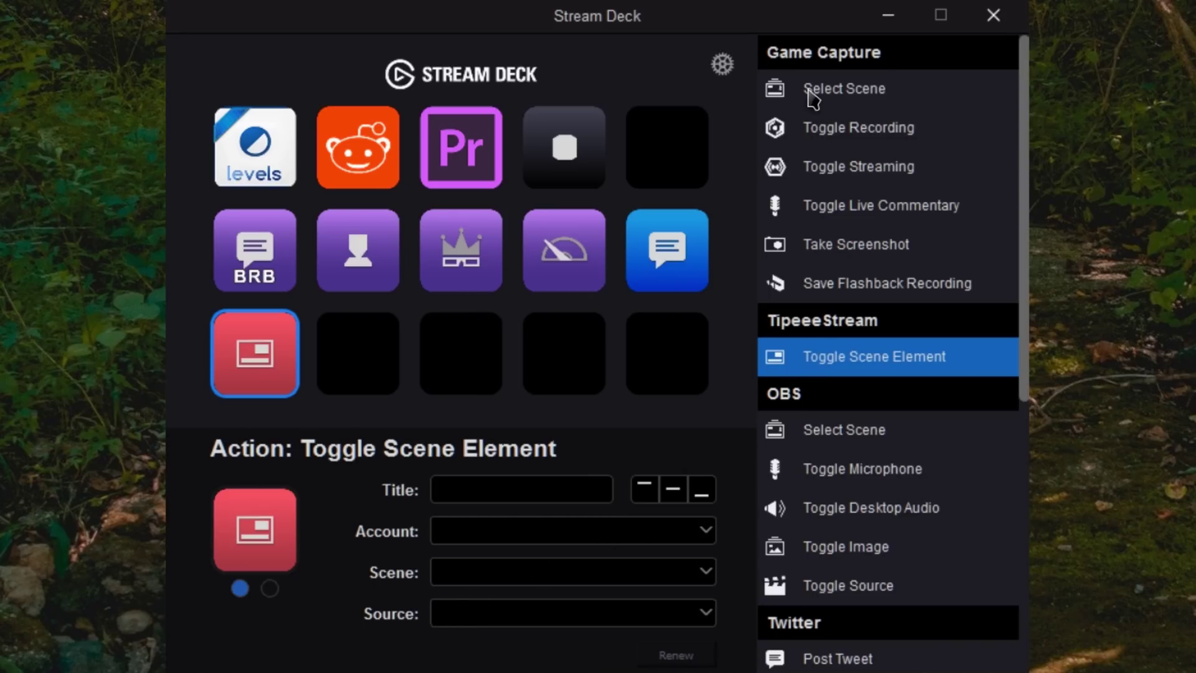
Add Game Capture Toggle Recording and Toggle Streaming keys to the bottom row's third and fourth slots
left_click_drag(852, 132, 461, 353)
left_click(838, 178)
left_click_drag(837, 177, 560, 361)
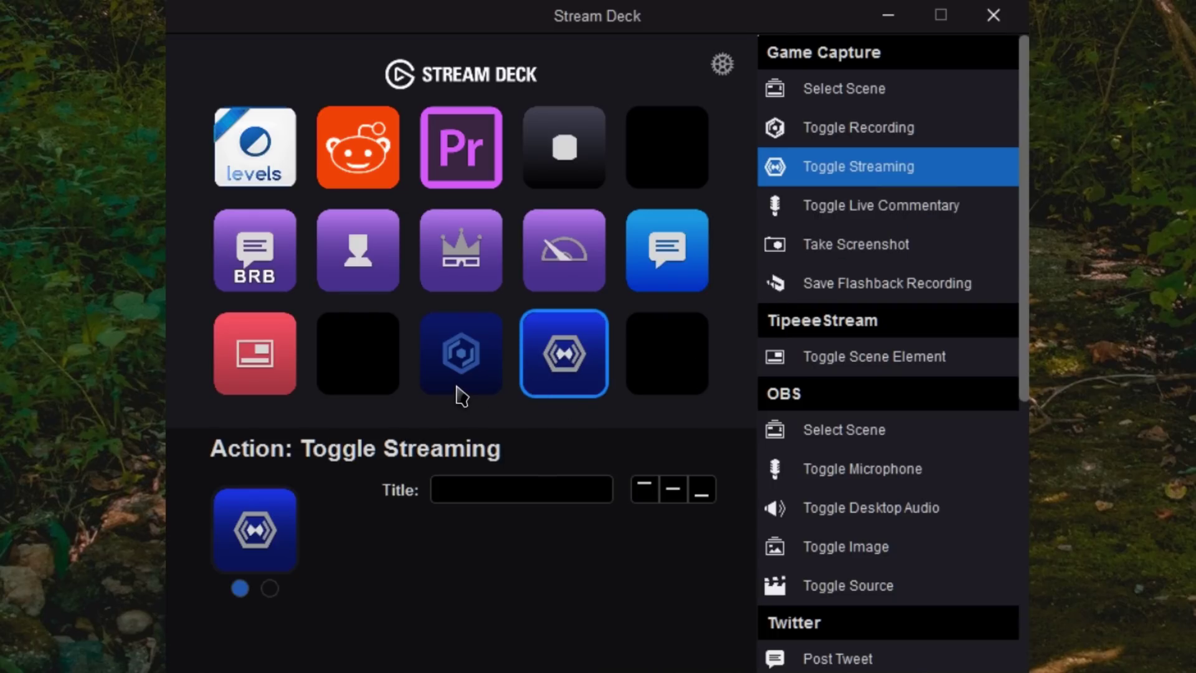
Review the Toggle Recording key's settings and browse the Game Capture actions, such as Take Screenshot
left_click(439, 357)
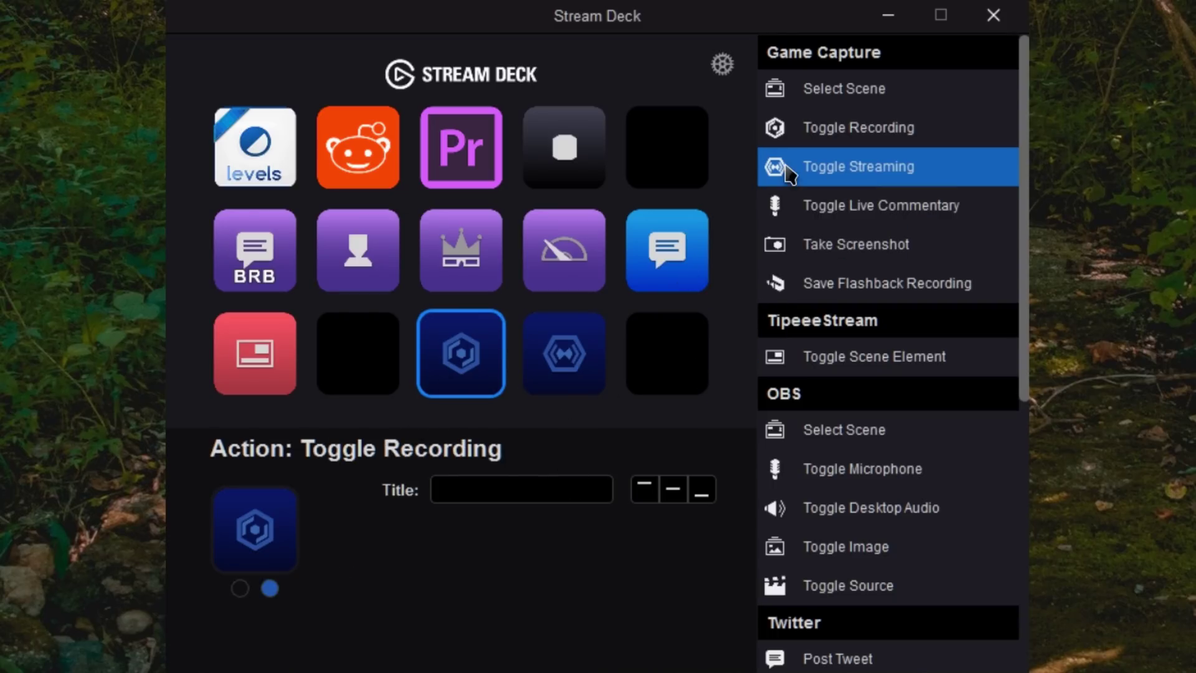
left_click(843, 260)
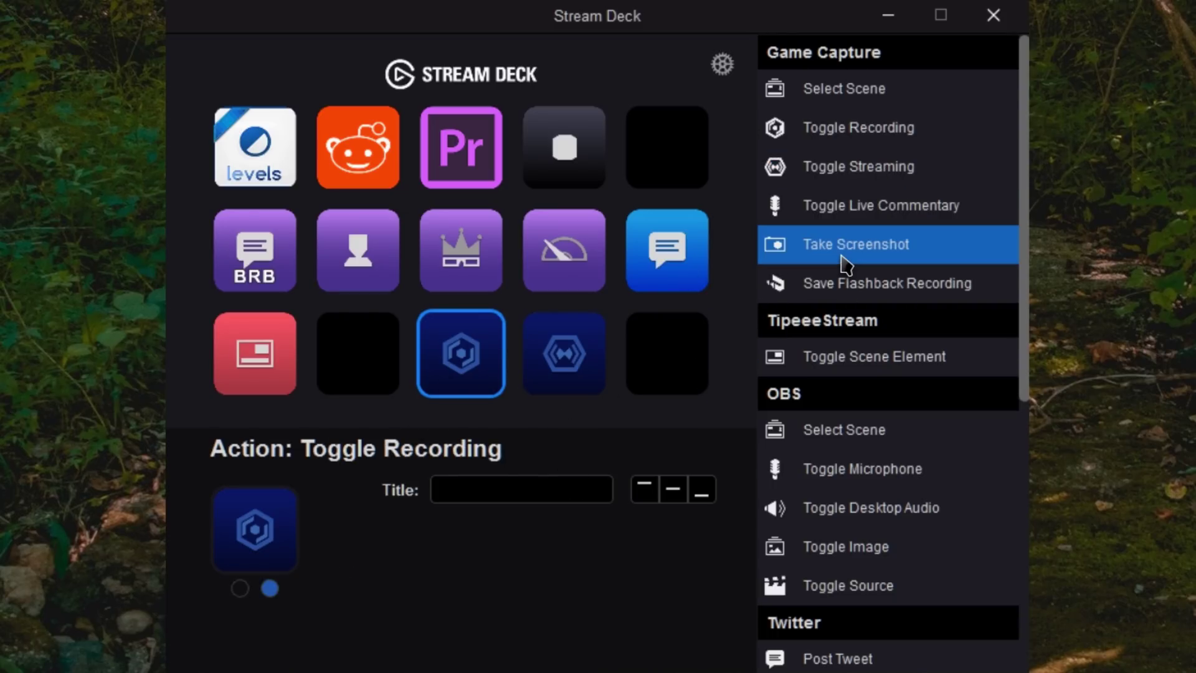
scroll(846, 265, "down", 6)
scroll(870, 380, "up", 6)
scroll(896, 358, "down", 4)
scroll(868, 361, "up", 4)
scroll(883, 507, "down", 4)
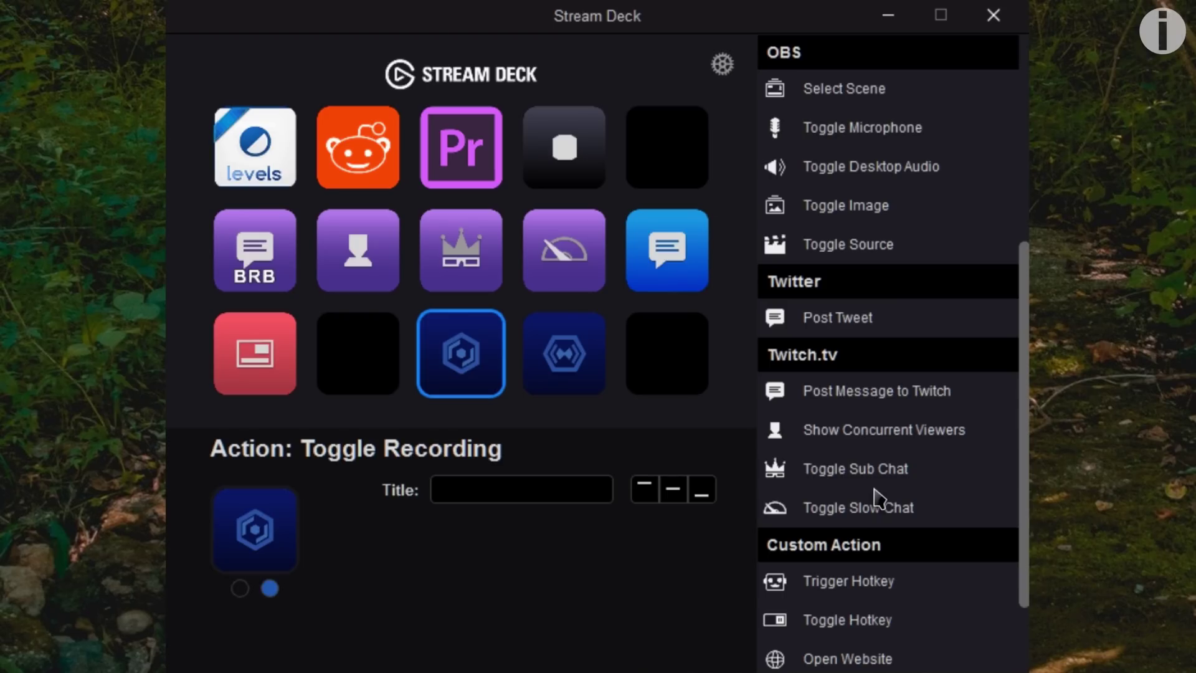
scroll(835, 522, "down", 2)
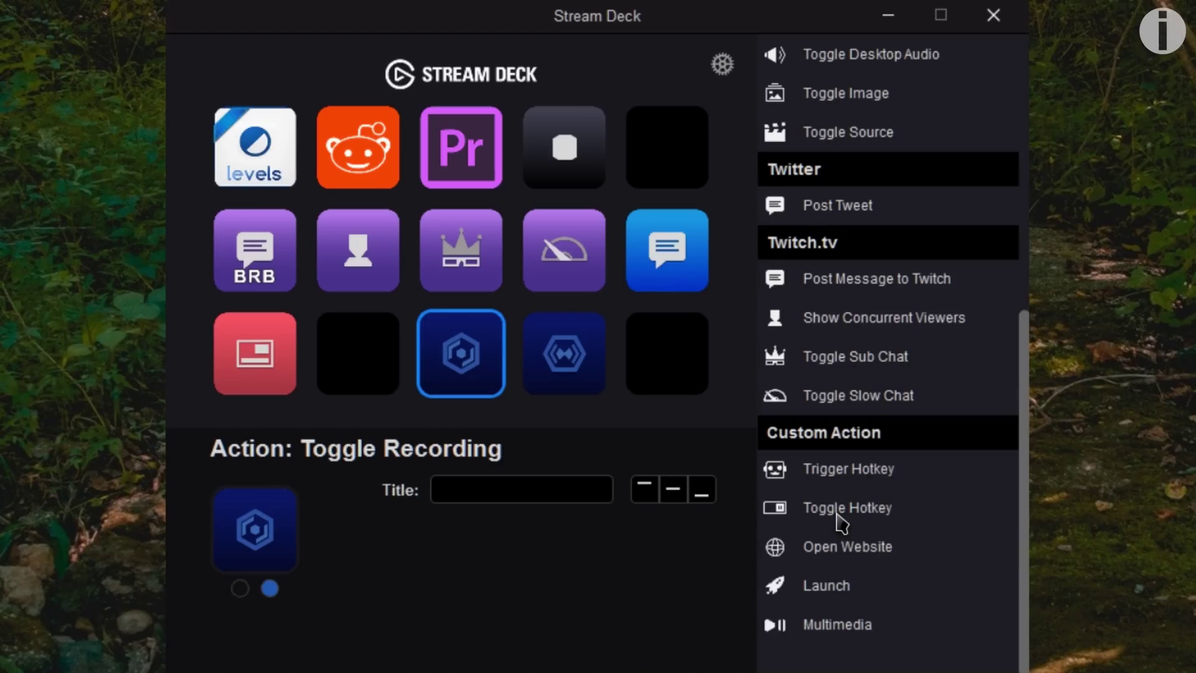
scroll(809, 206, "up", 6)
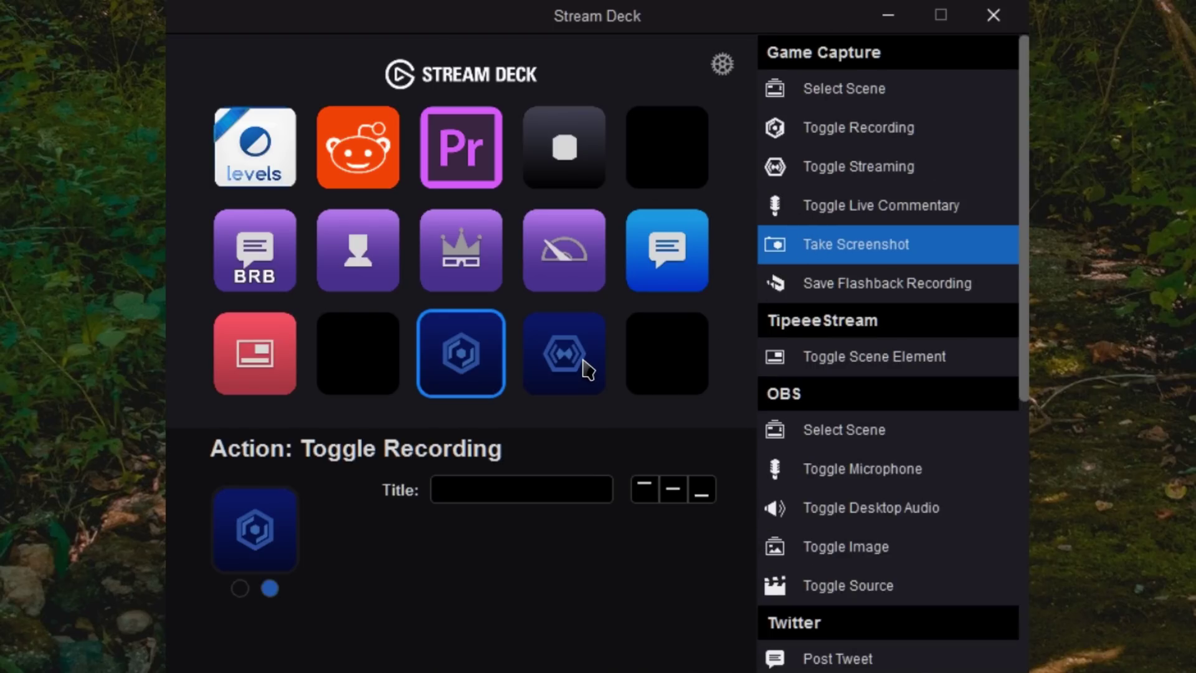
Group Toggle Recording and Toggle Streaming into one folder key titled GCHD on the main page
left_click_drag(585, 363, 473, 149)
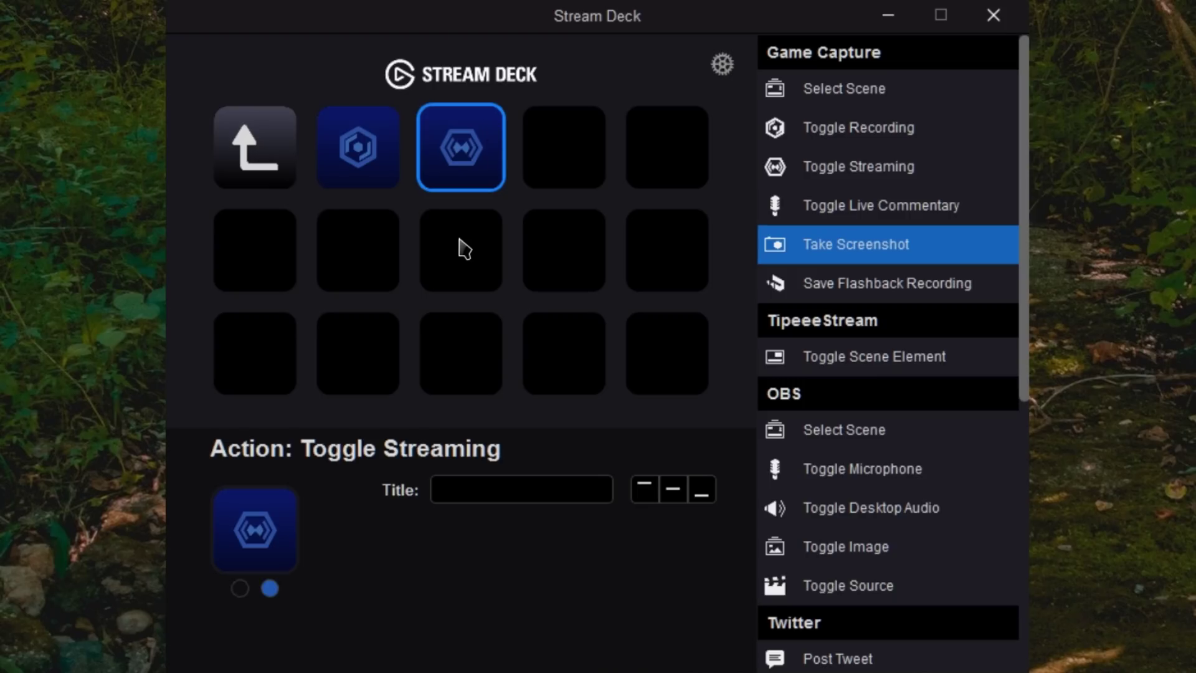
left_click(279, 181)
left_click(461, 370)
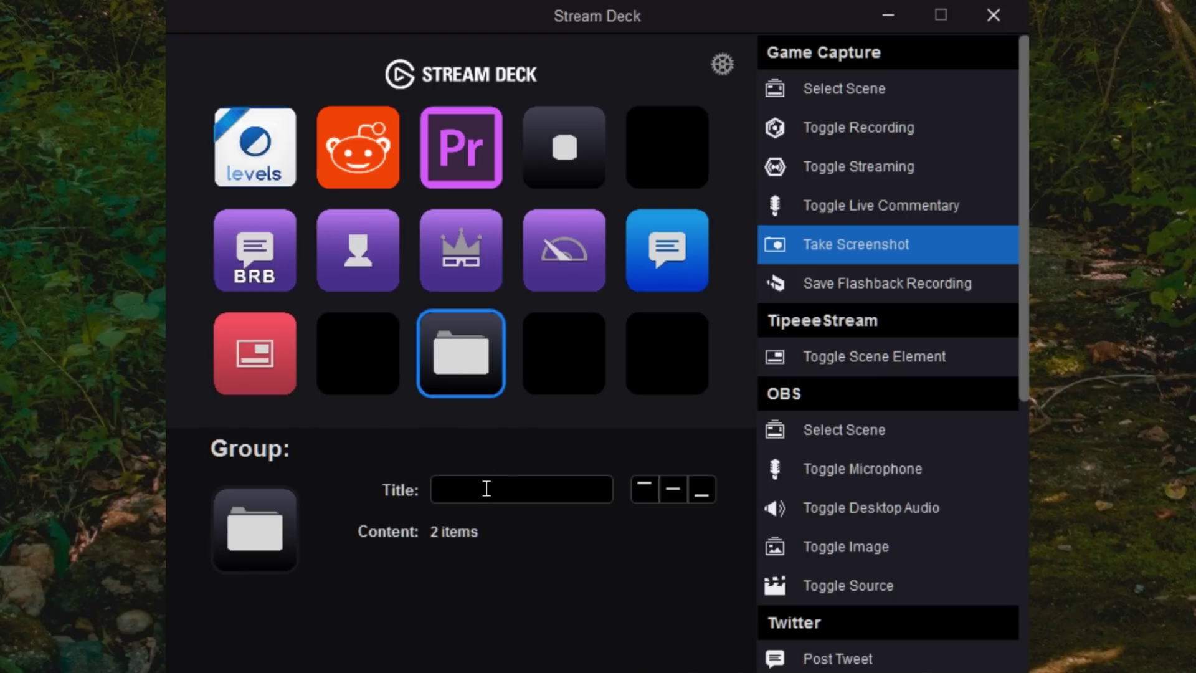
type("GCHD")
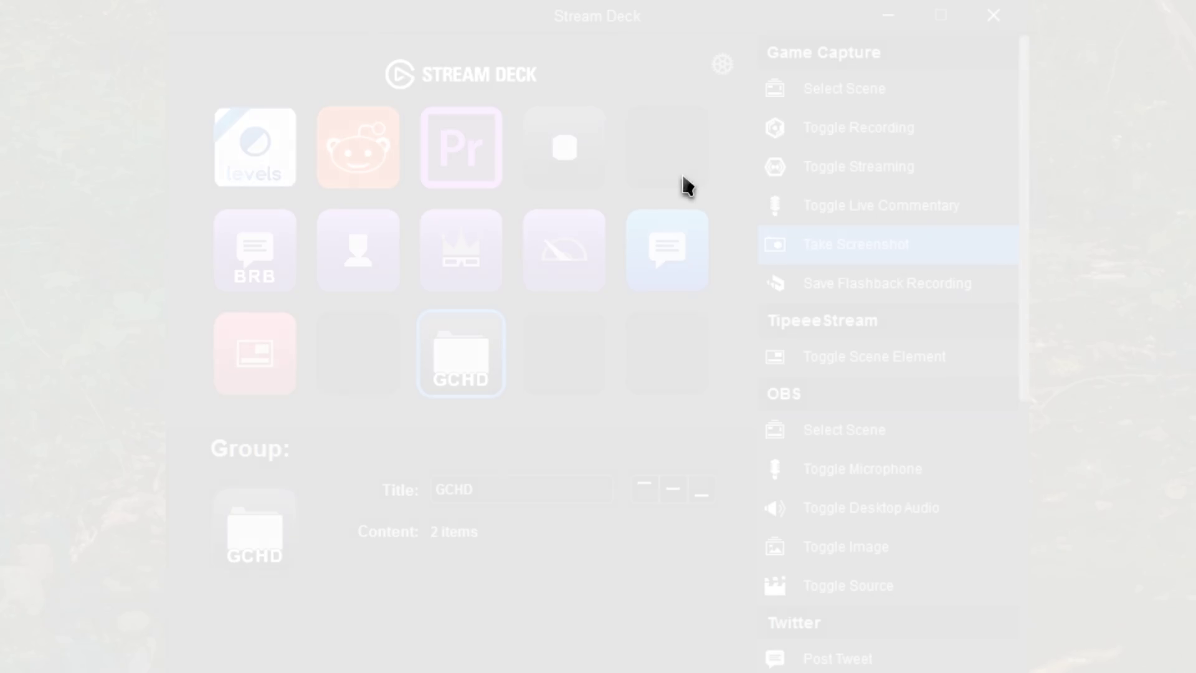
Give the GCHD folder key the Elgato.png icon from Finished > EGC, then check inside the folder
key("alt+Up")
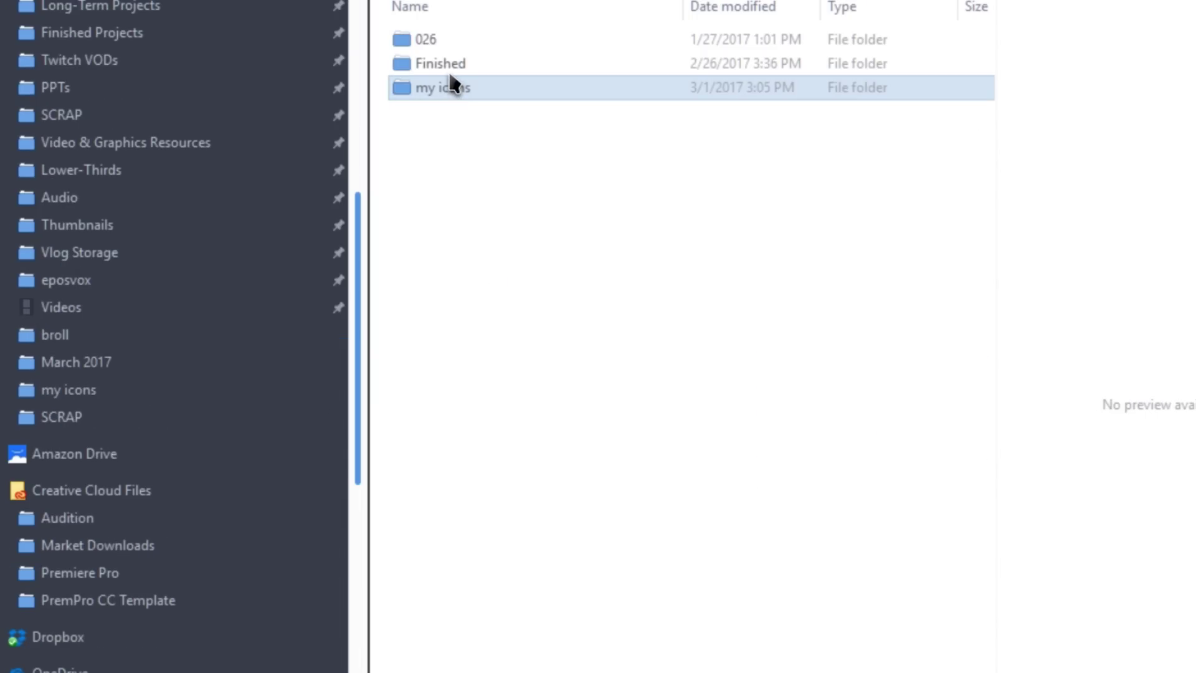
double_click(449, 67)
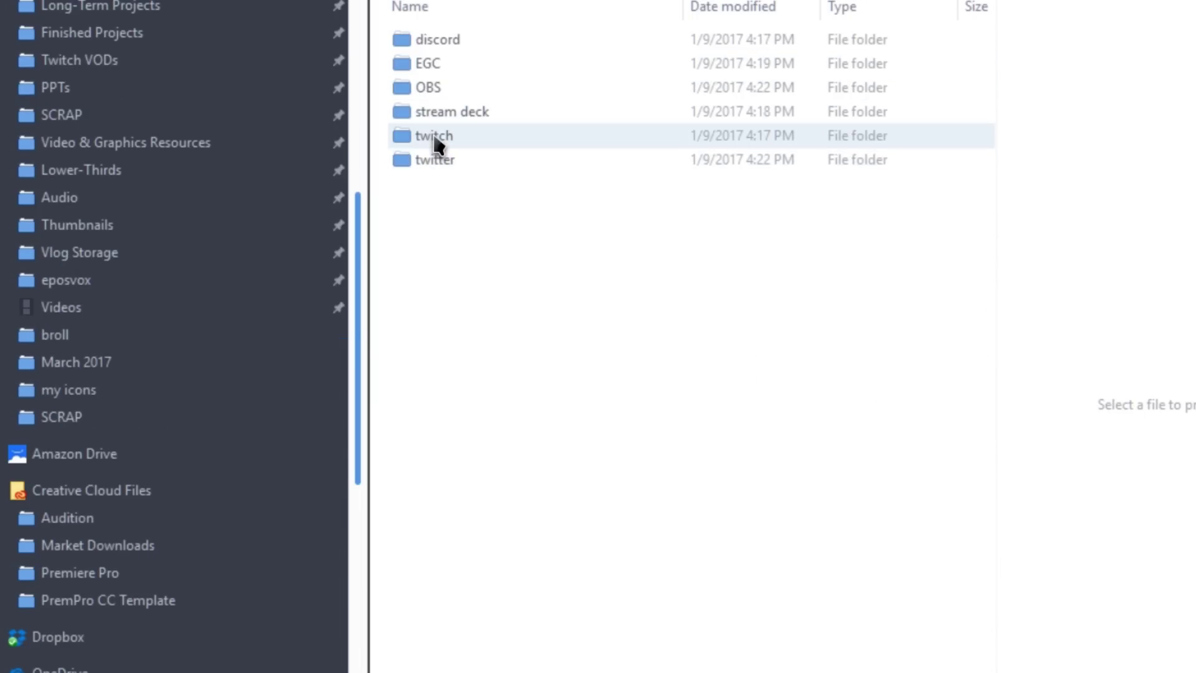
double_click(429, 66)
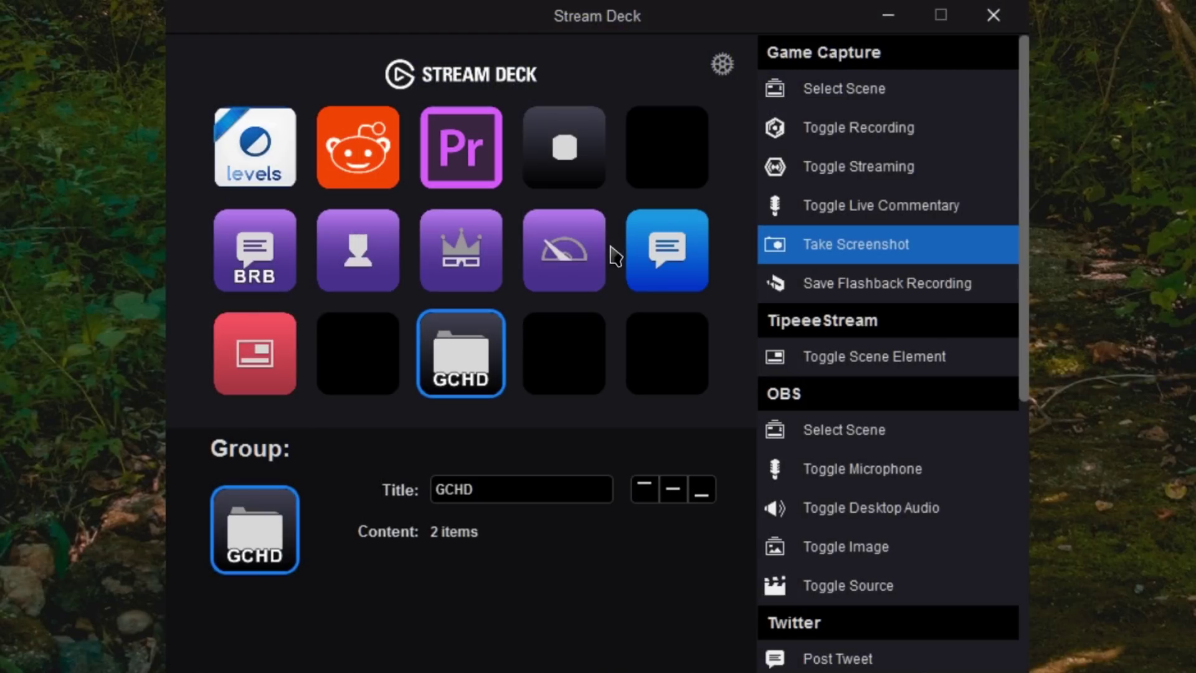
double_click(492, 343)
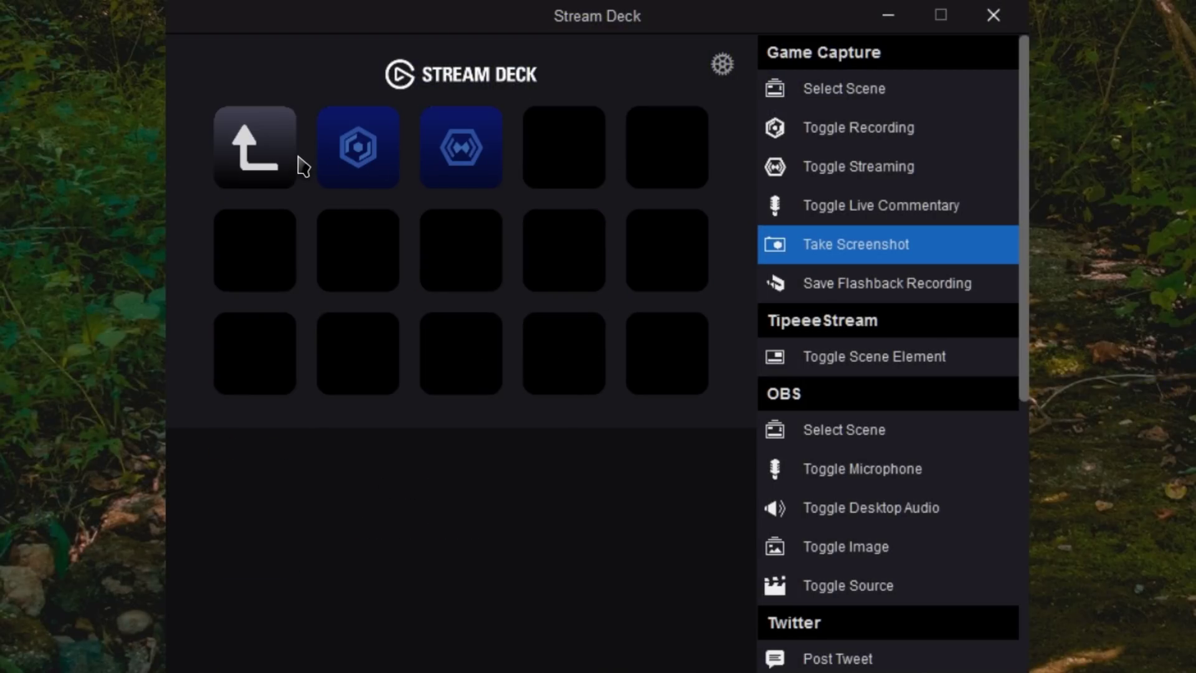
double_click(274, 161)
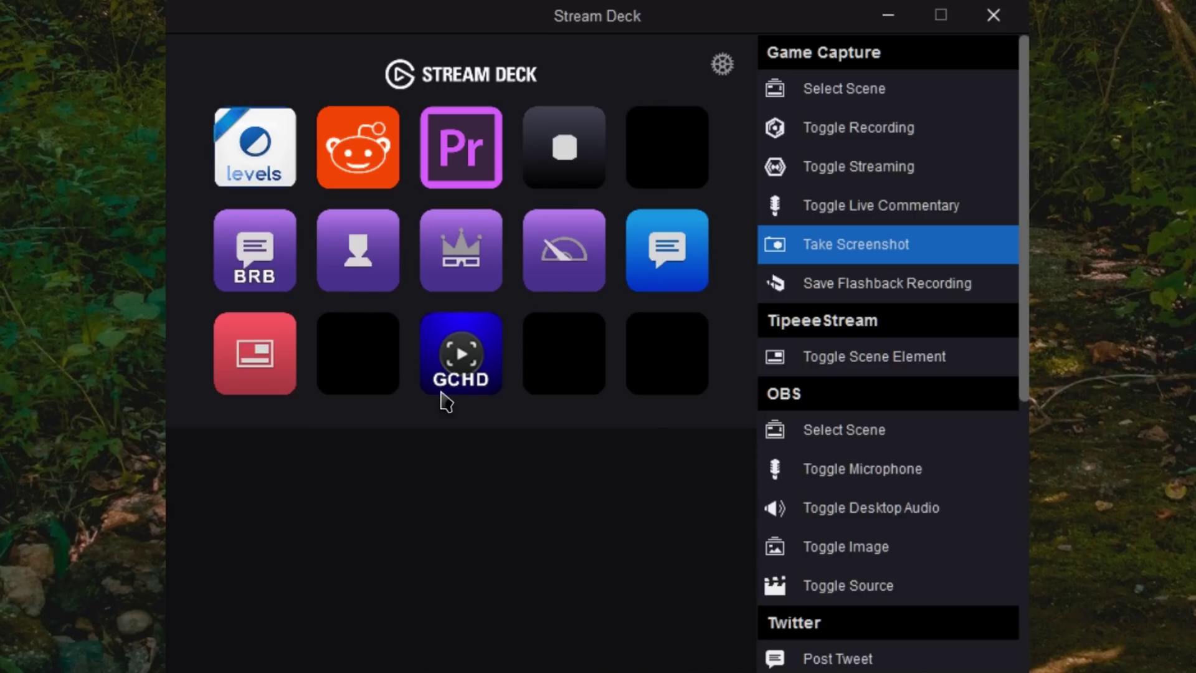
Reopen the GCHD folder to check its keys and reposition the Stream Deck window
double_click(358, 255)
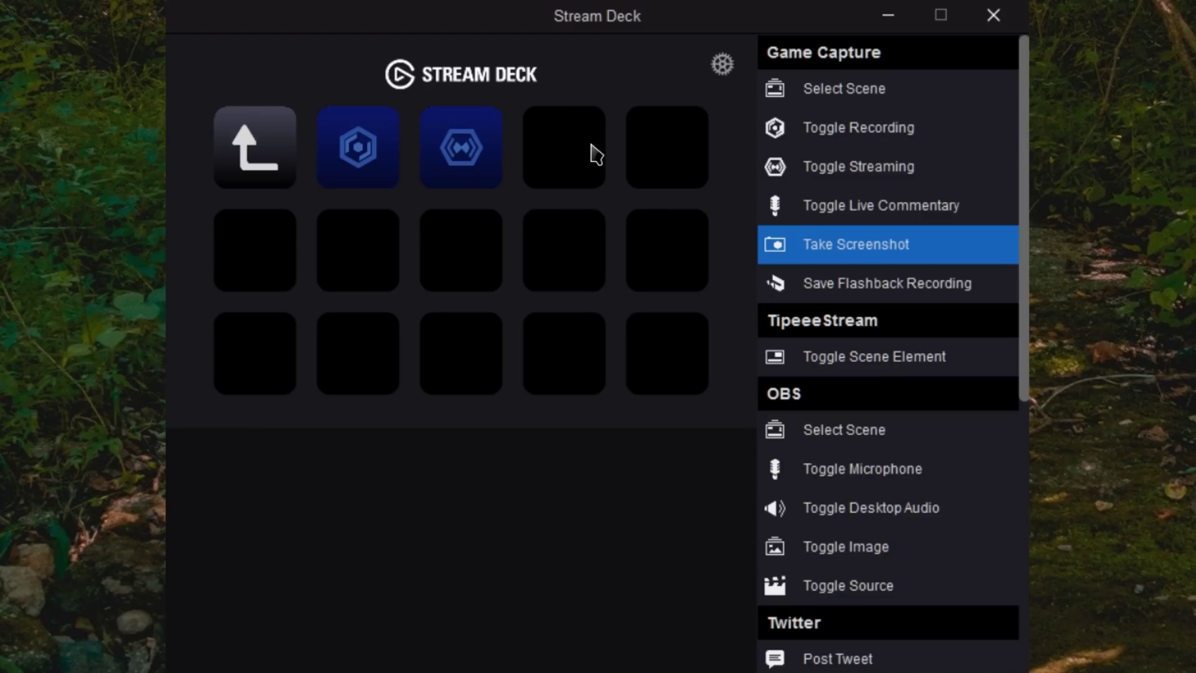
left_click_drag(766, 25, 804, 8)
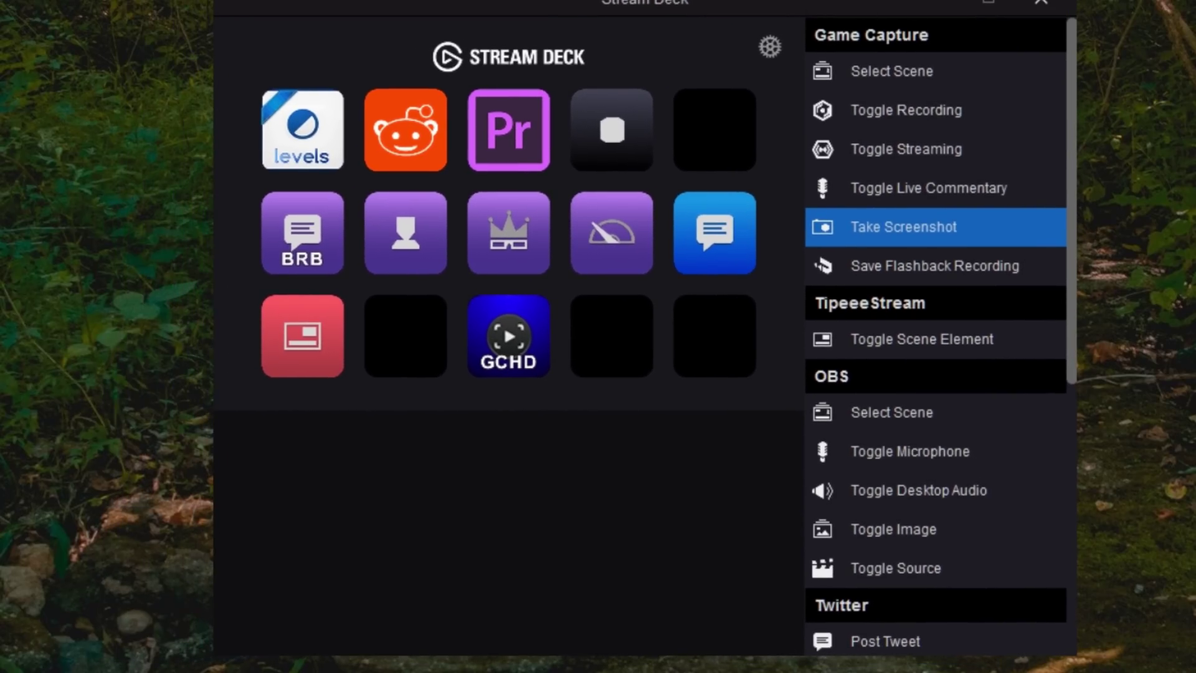
left_click(1040, 4)
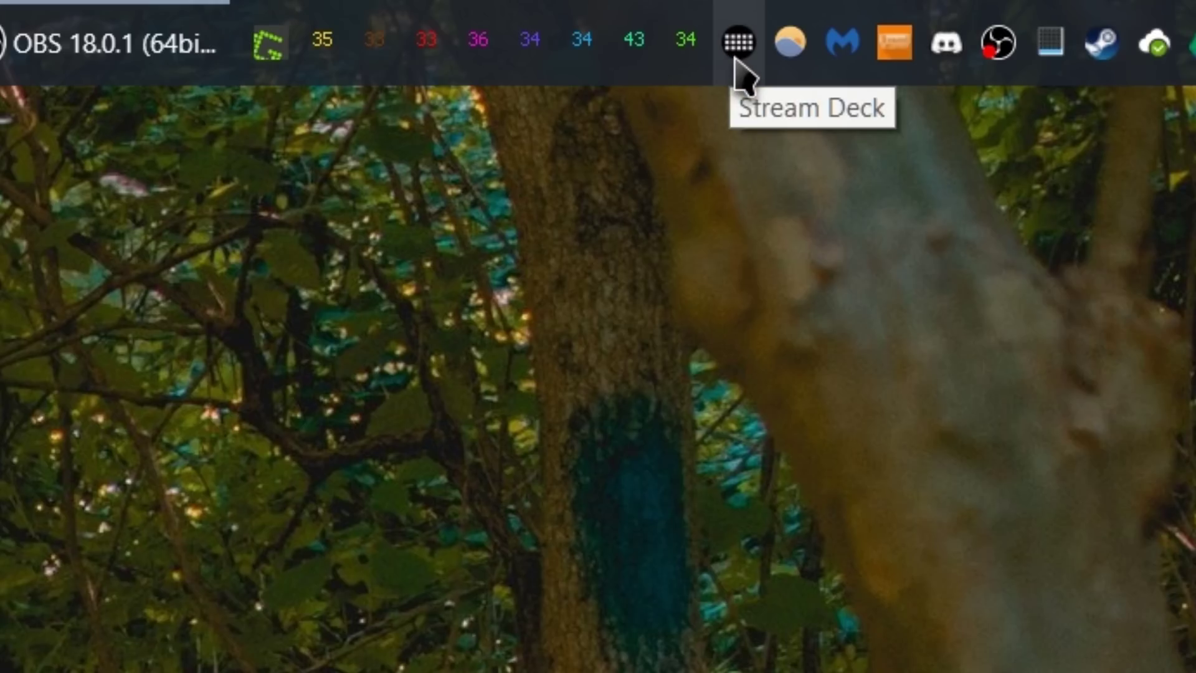
left_click(737, 60)
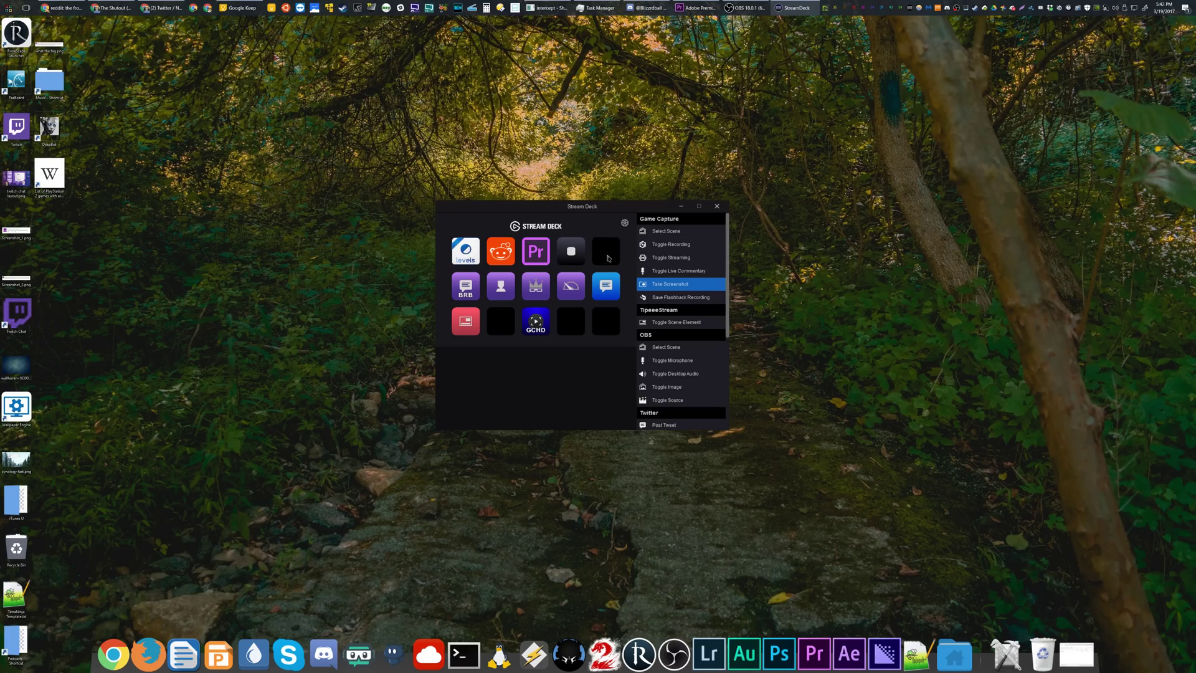
left_click(624, 224)
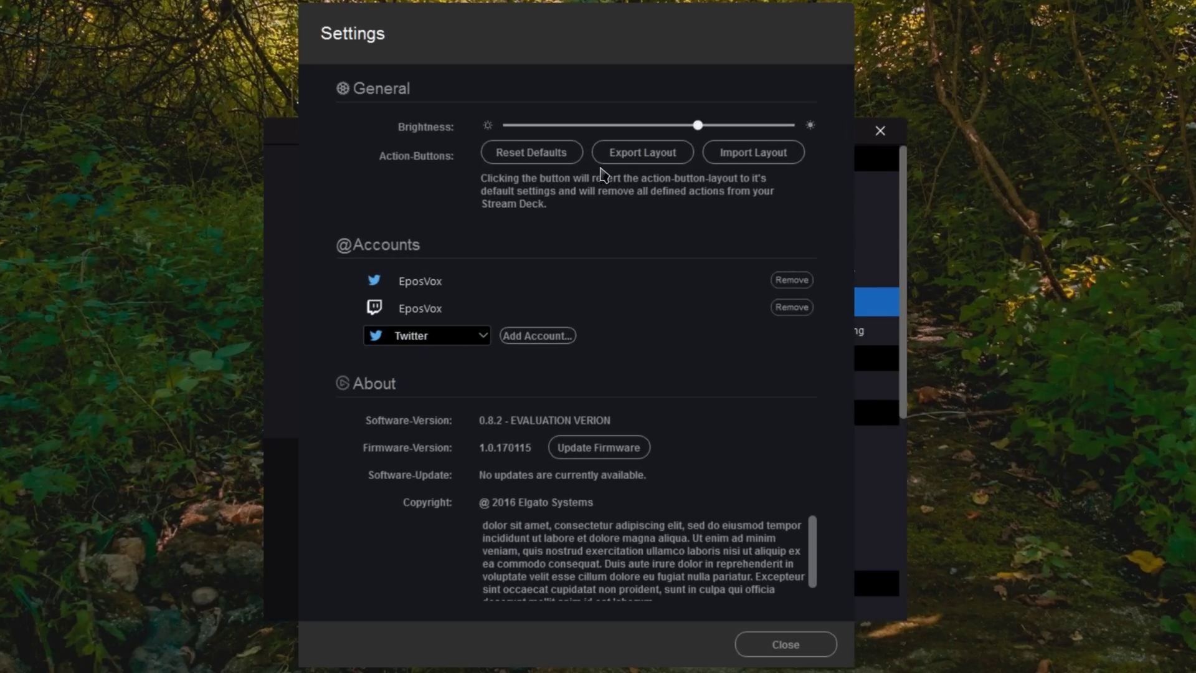
left_click(783, 646)
left_click(473, 392)
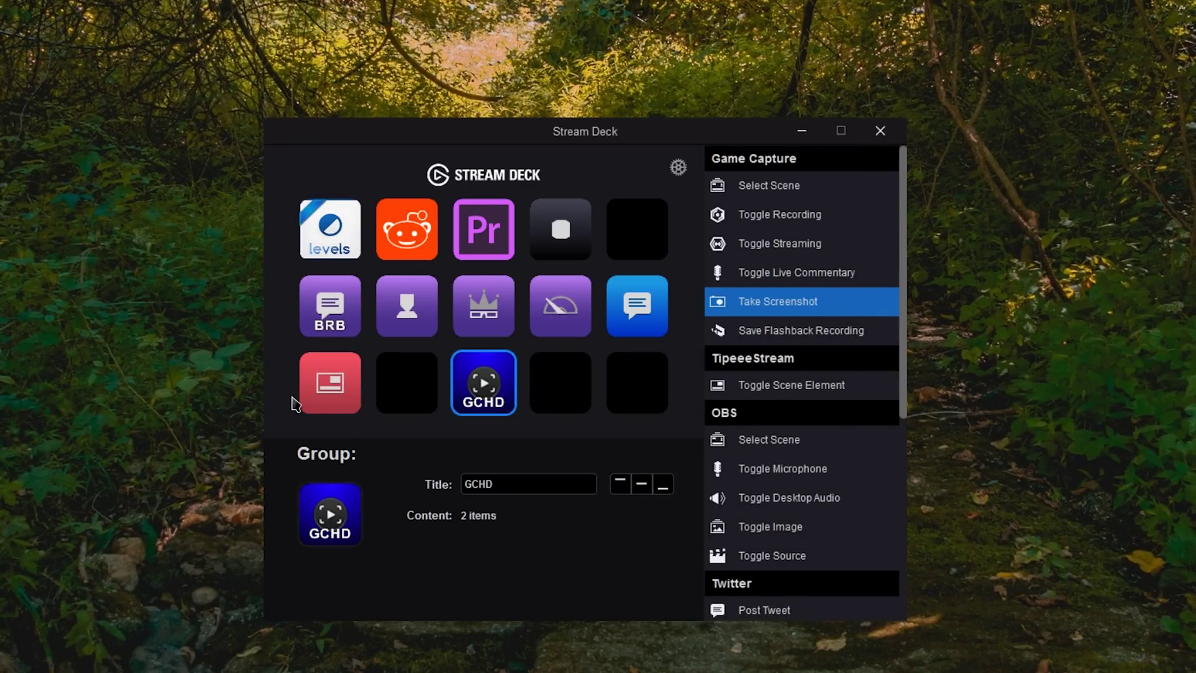
Delete the red TipeeeStream Toggle Scene Element key from row three, confirming with Yes
left_click(330, 400)
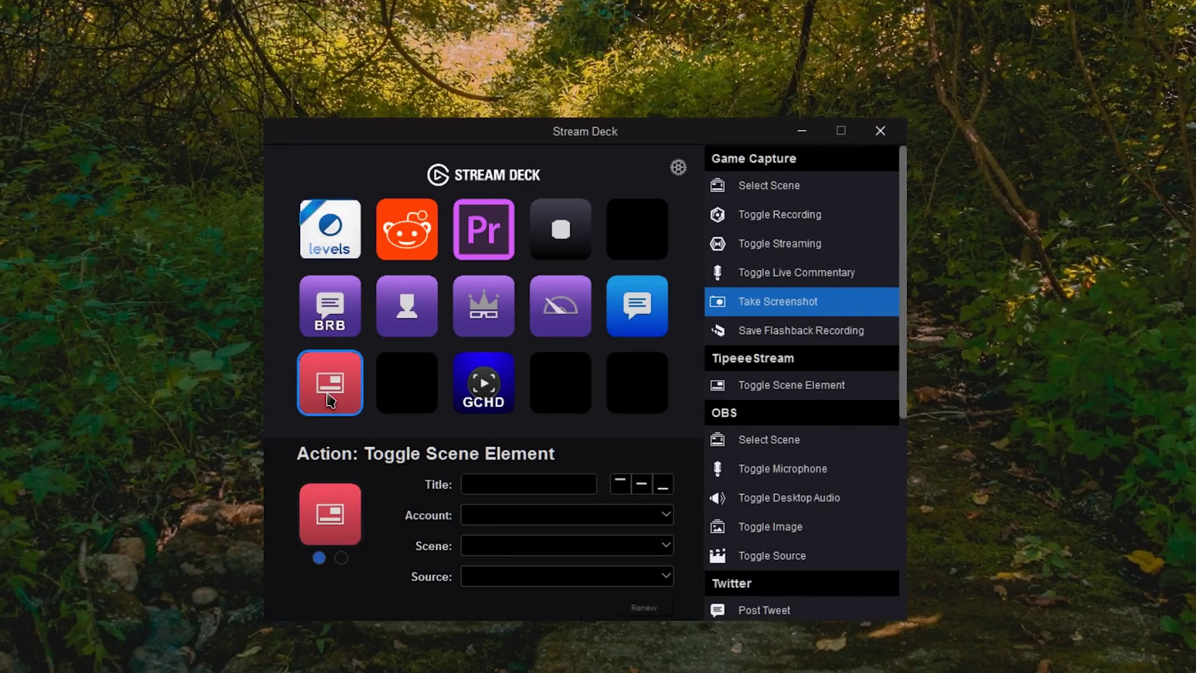
key("Delete")
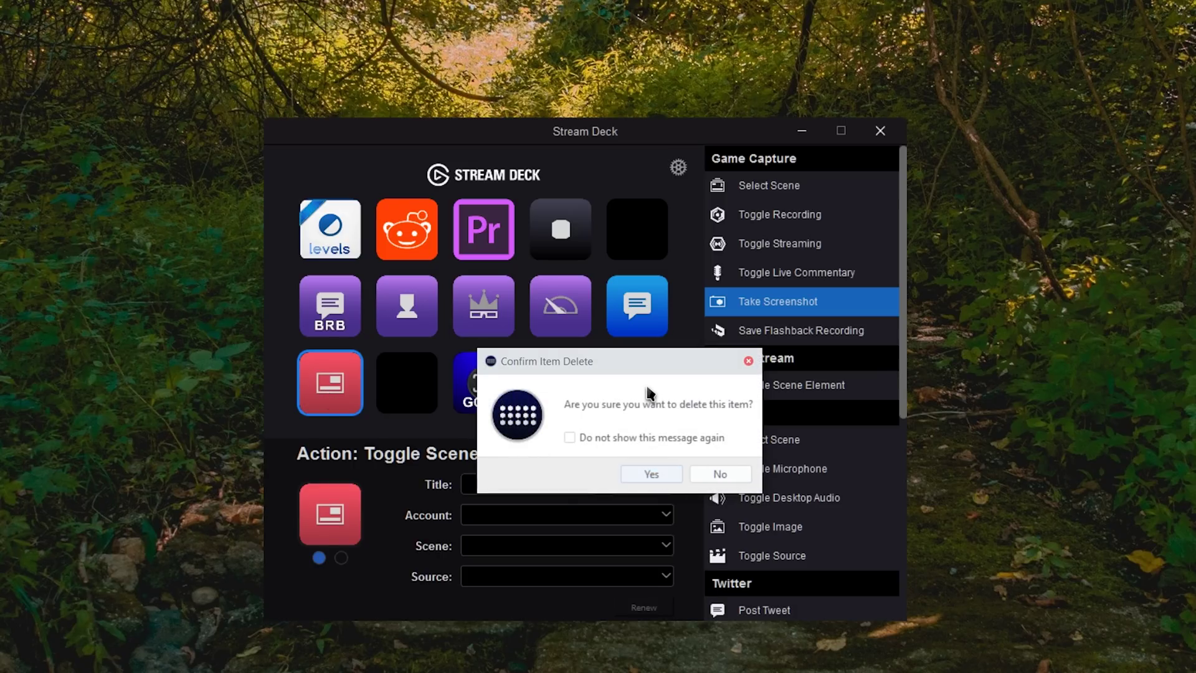
left_click(652, 476)
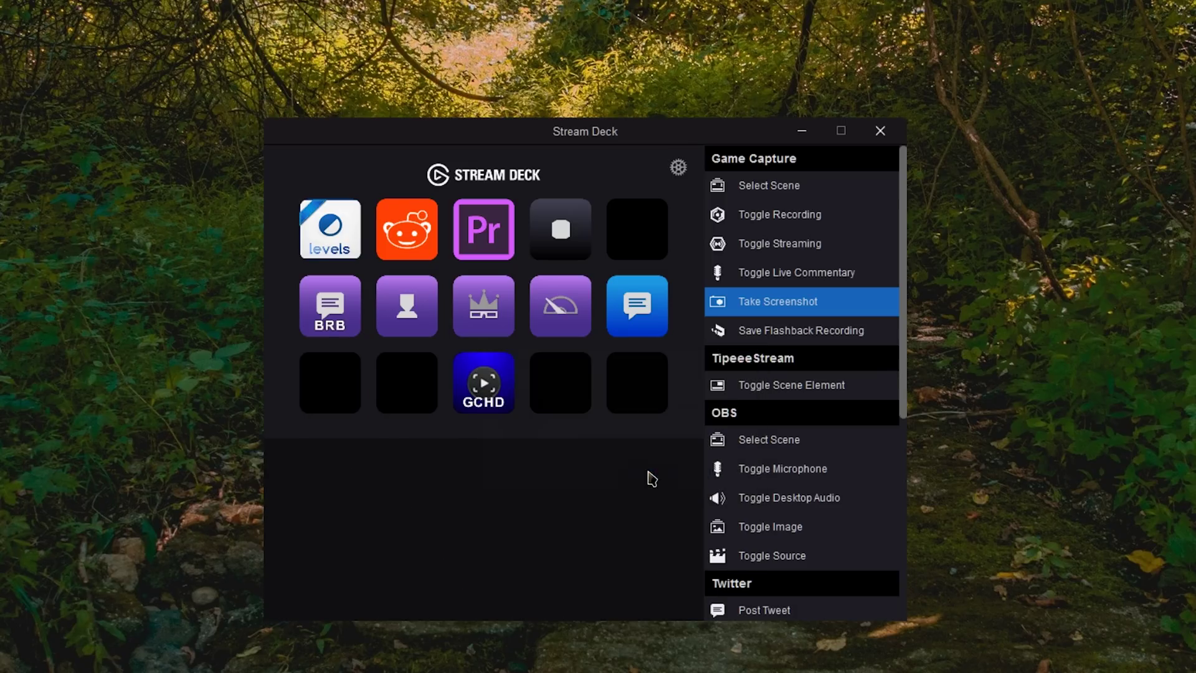
scroll(873, 582, "down", 5)
scroll(866, 573, "up", 5)
scroll(771, 330, "down", 3)
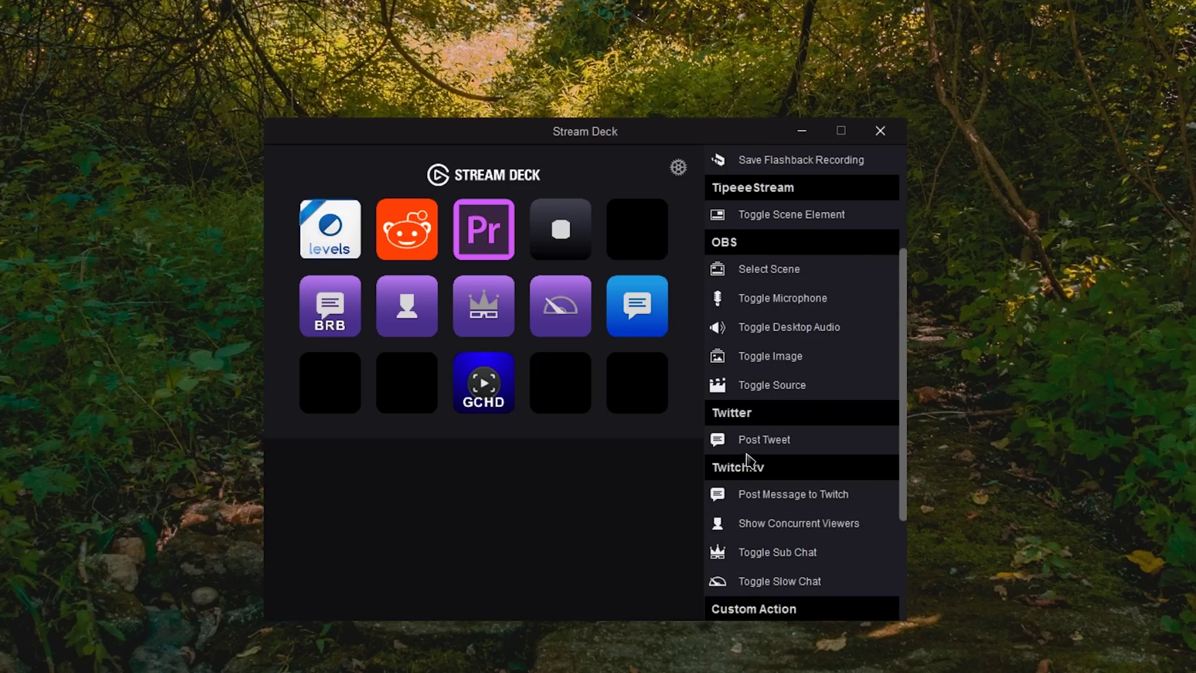
scroll(751, 461, "down", 3)
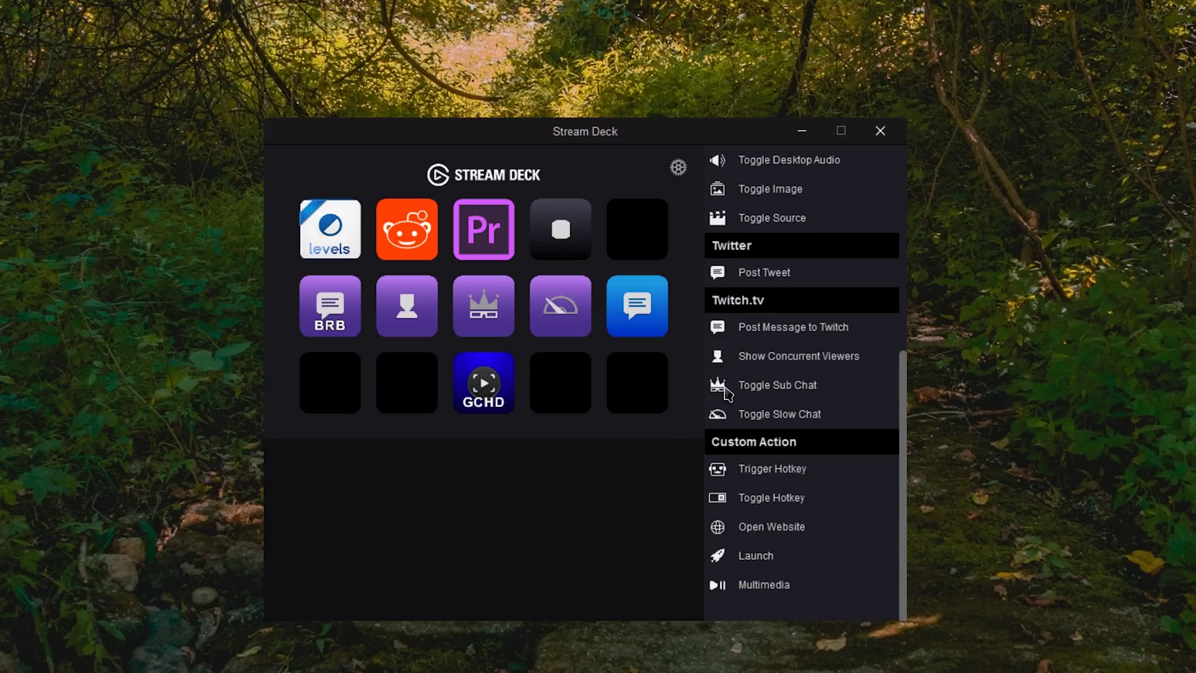
scroll(725, 393, "up", 6)
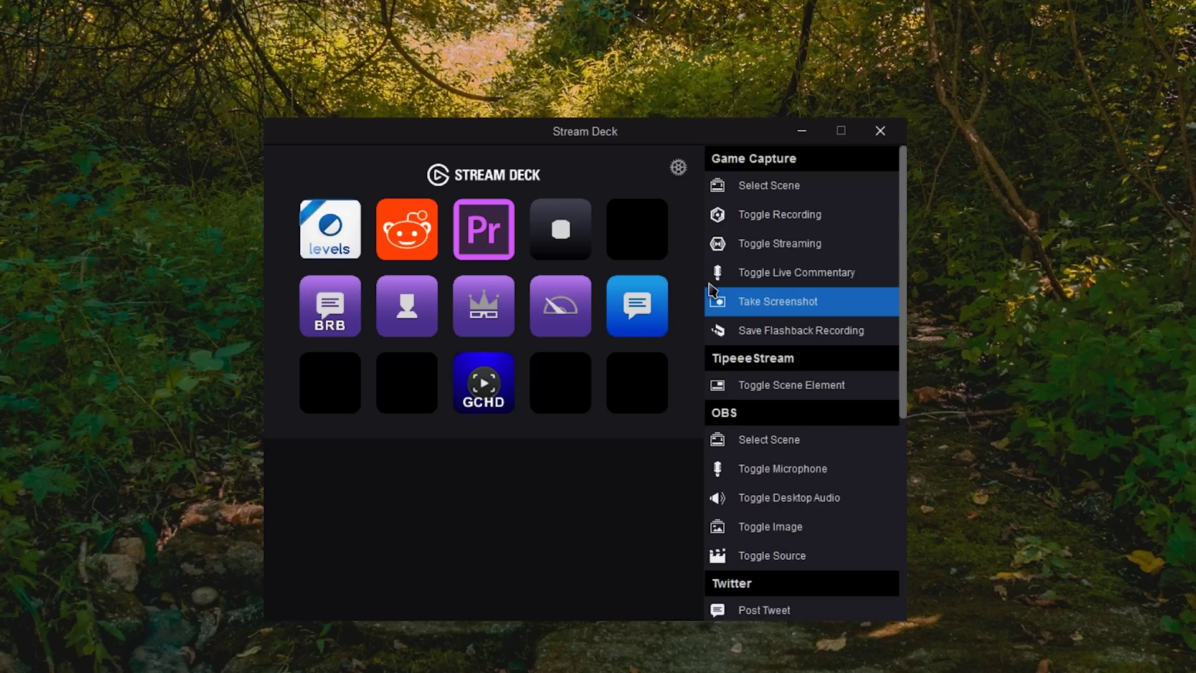
scroll(730, 393, "down", 3)
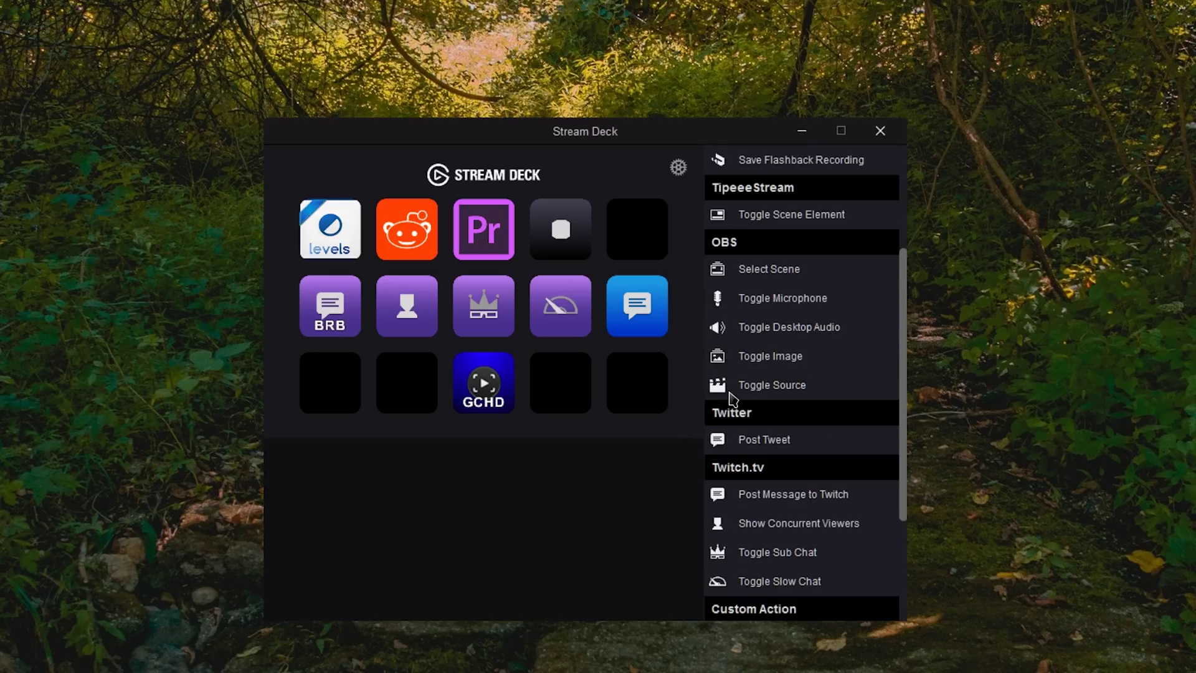
scroll(730, 398, "up", 3)
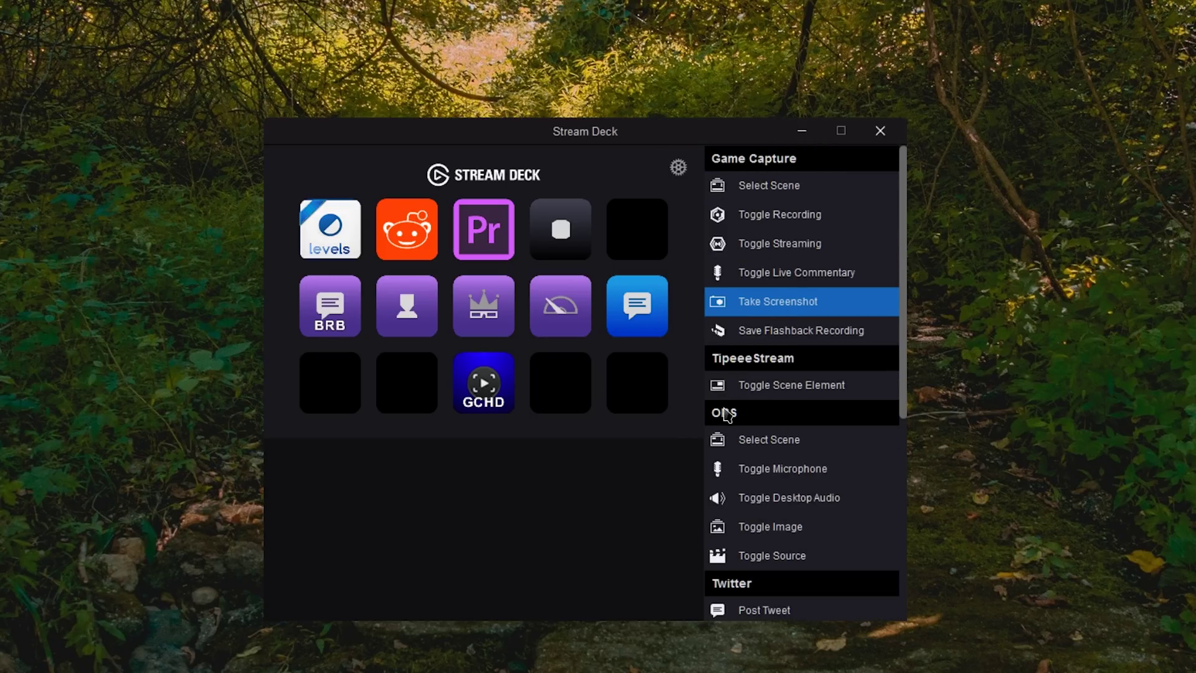
scroll(729, 441, "down", 4)
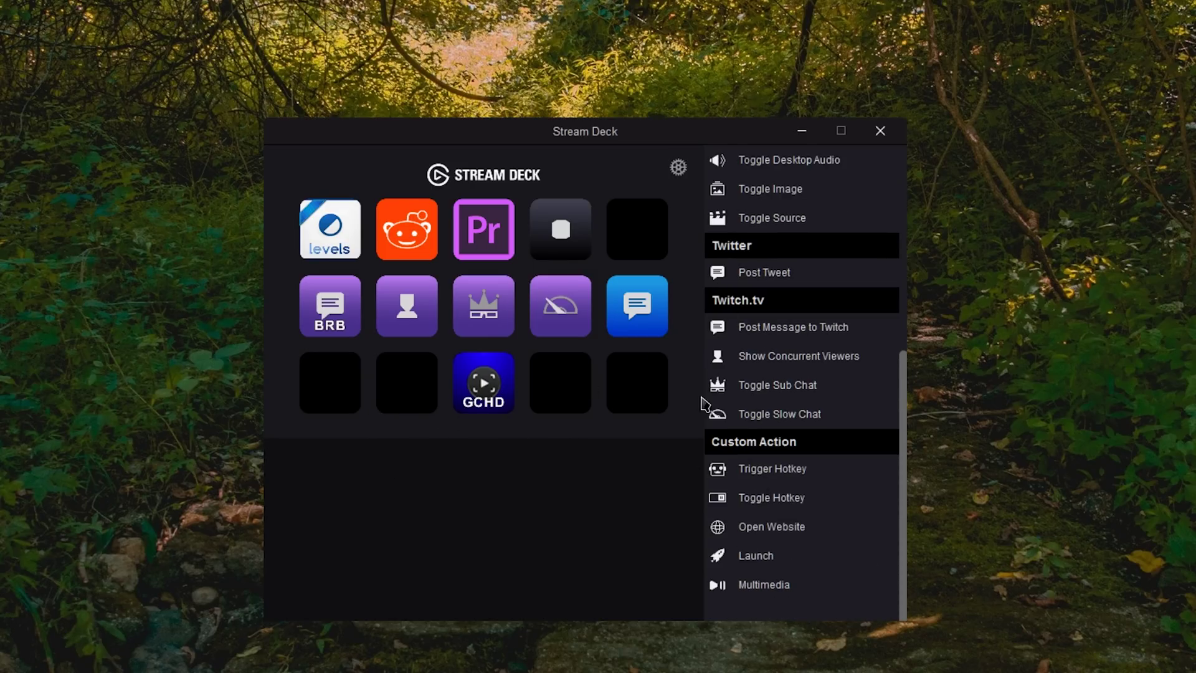
scroll(744, 421, "up", 4)
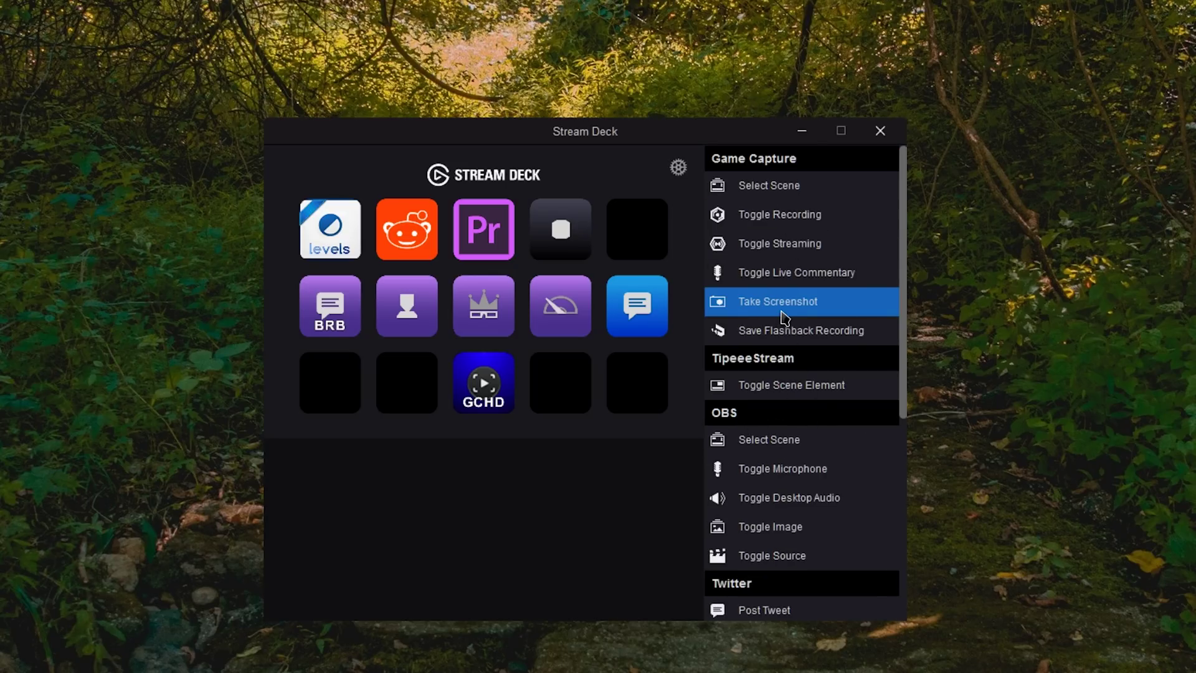
left_click(748, 214)
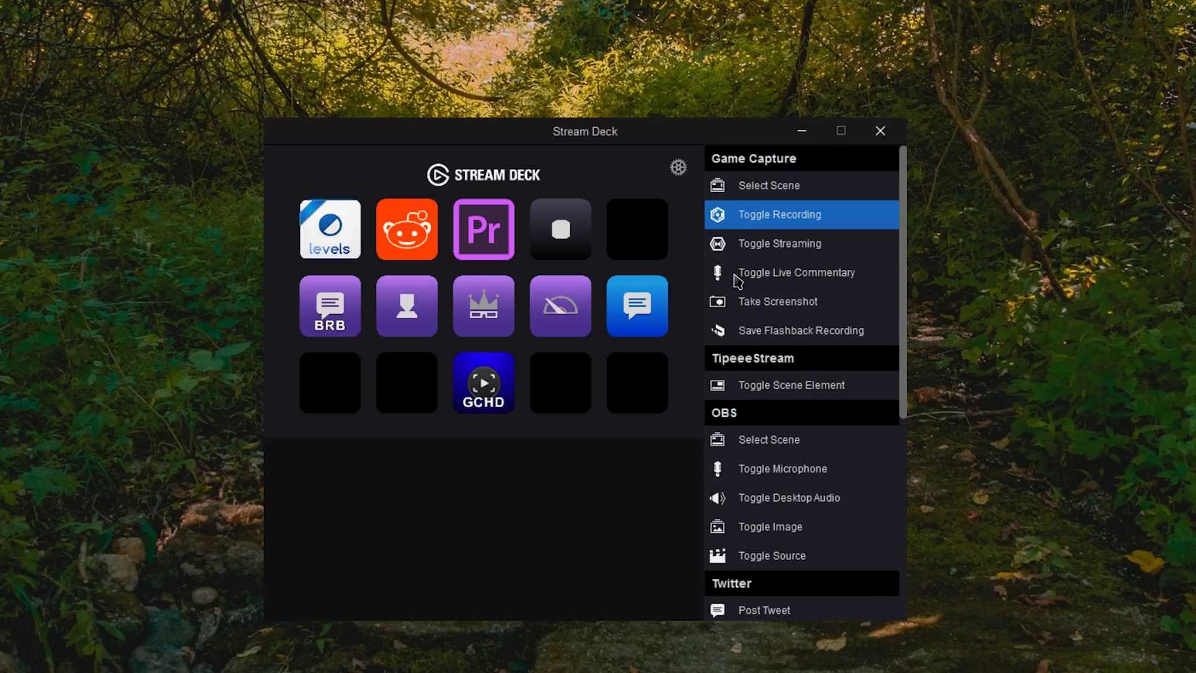
double_click(504, 382)
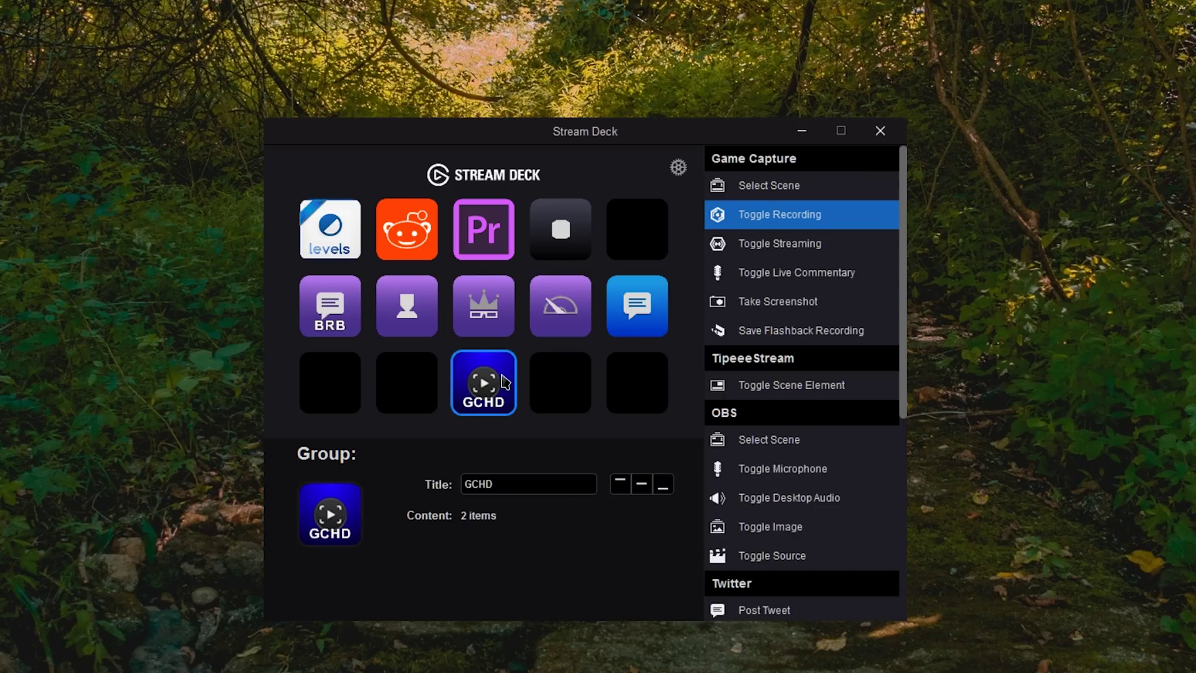
left_click(506, 231)
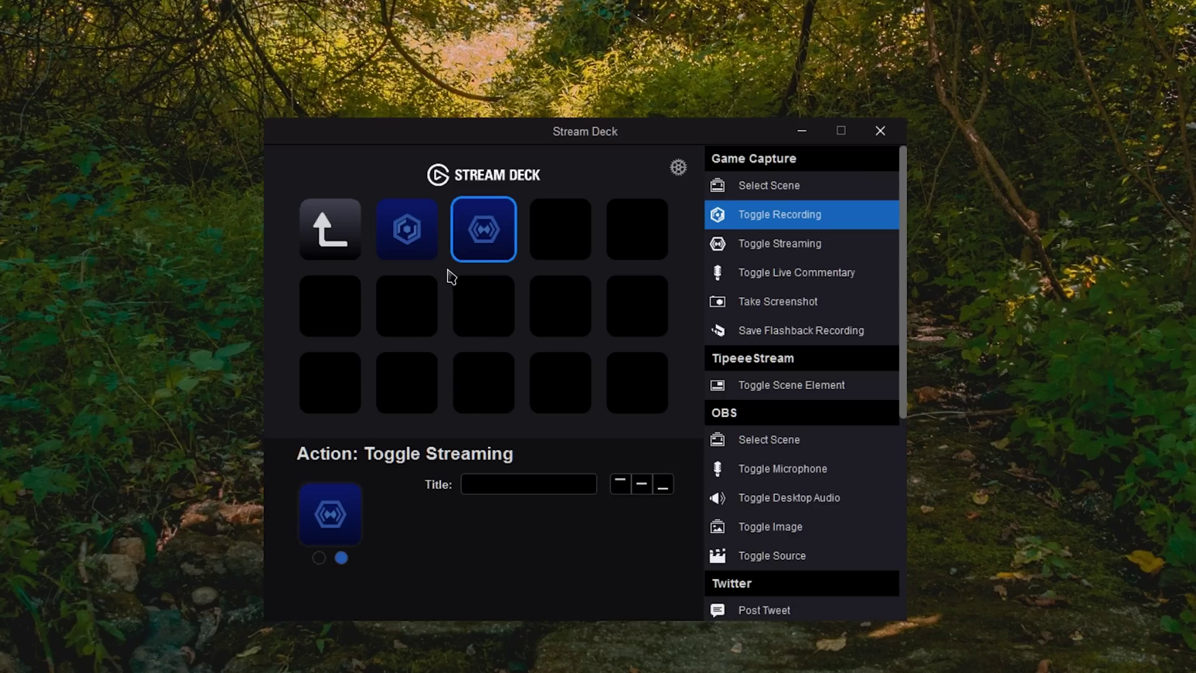
left_click(366, 236)
left_click(346, 237)
scroll(812, 411, "down", 5)
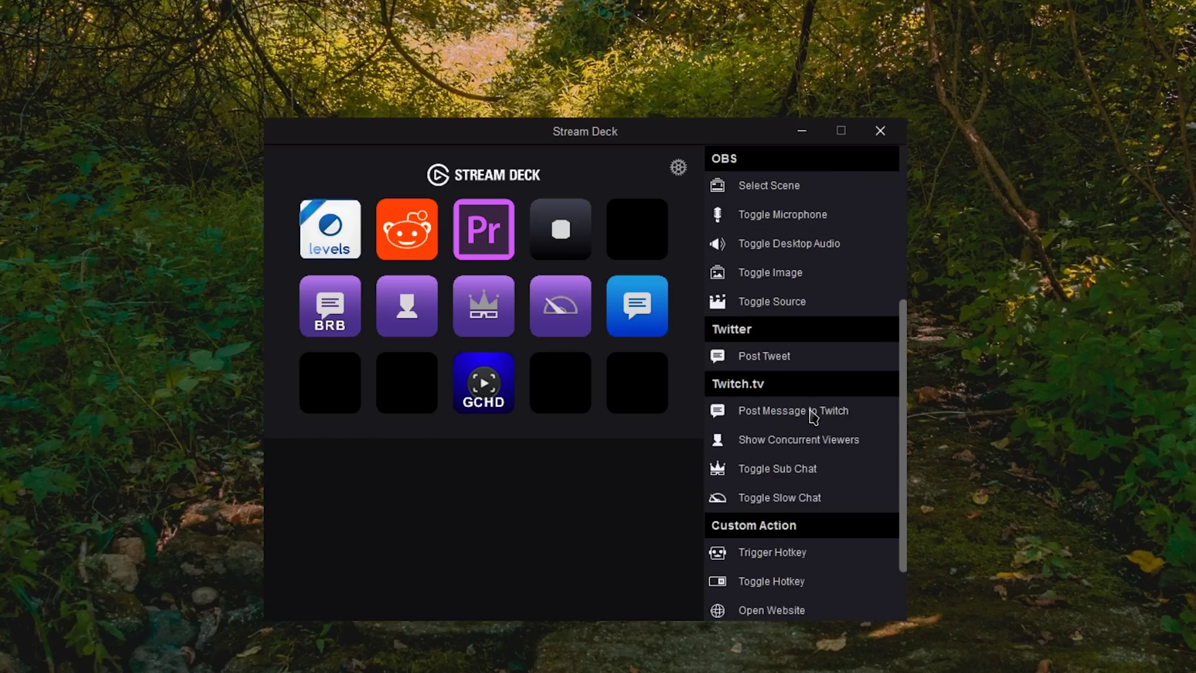
left_click(779, 298)
Add an OBS Select Scene key for Main Screen in slot four, then inspect GCHD's Toggle Recording
left_click_drag(762, 269, 562, 386)
left_click(548, 544)
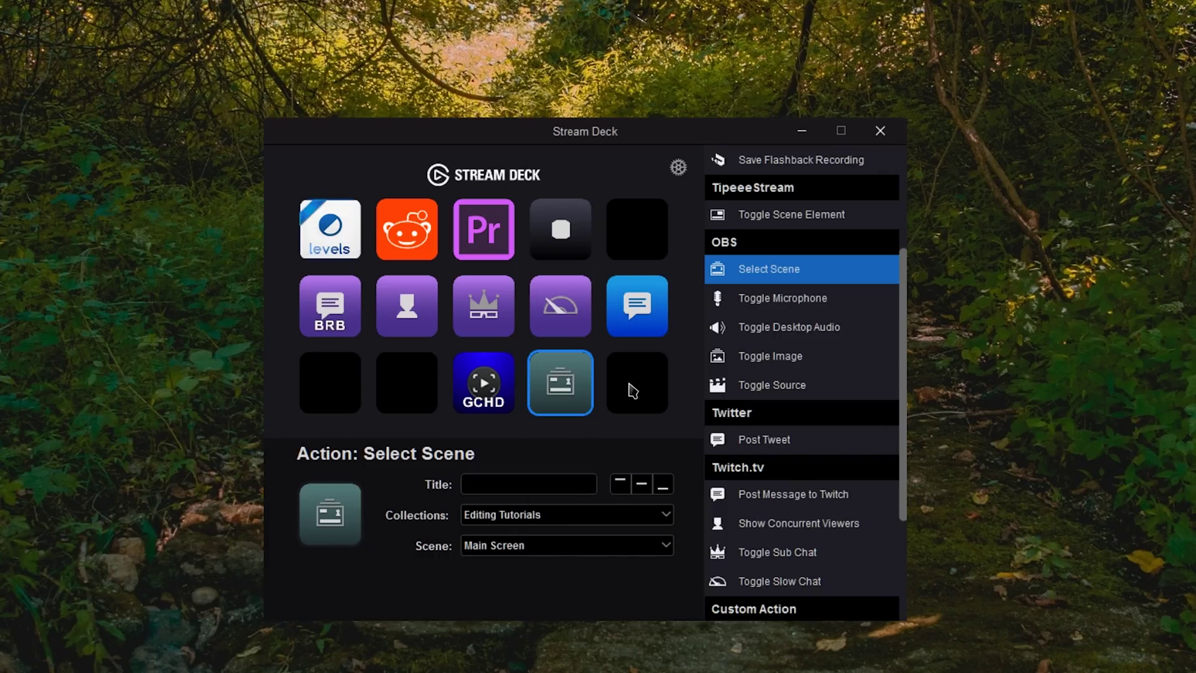
left_click(548, 543)
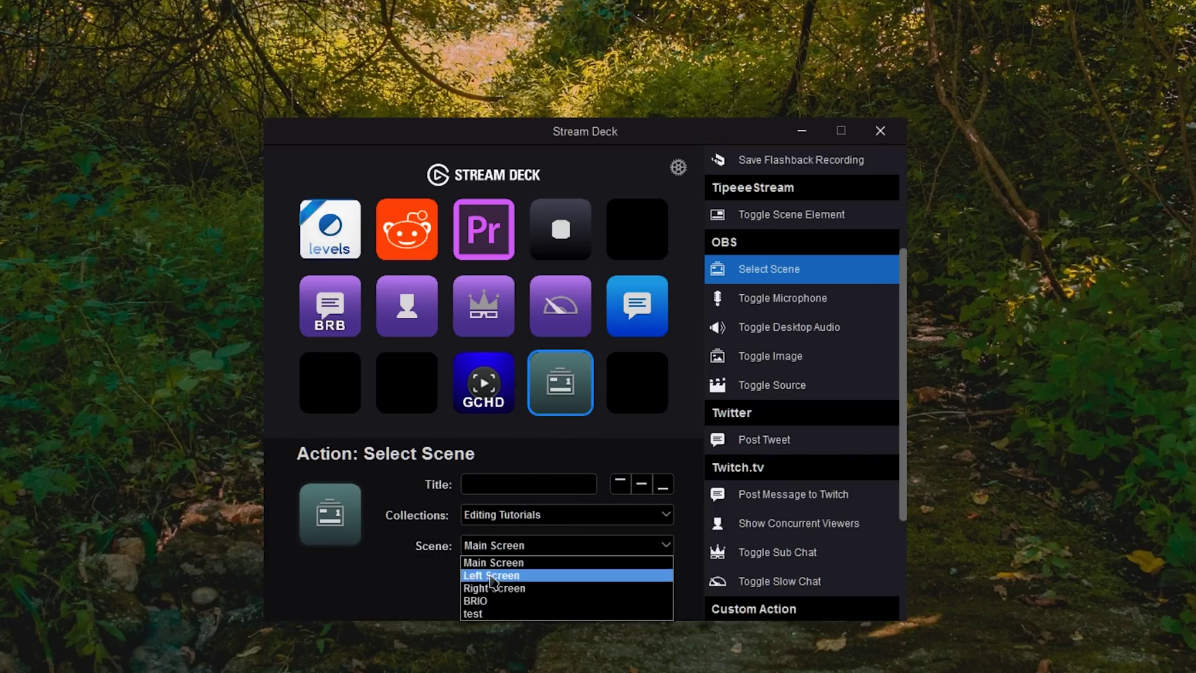
left_click(427, 535)
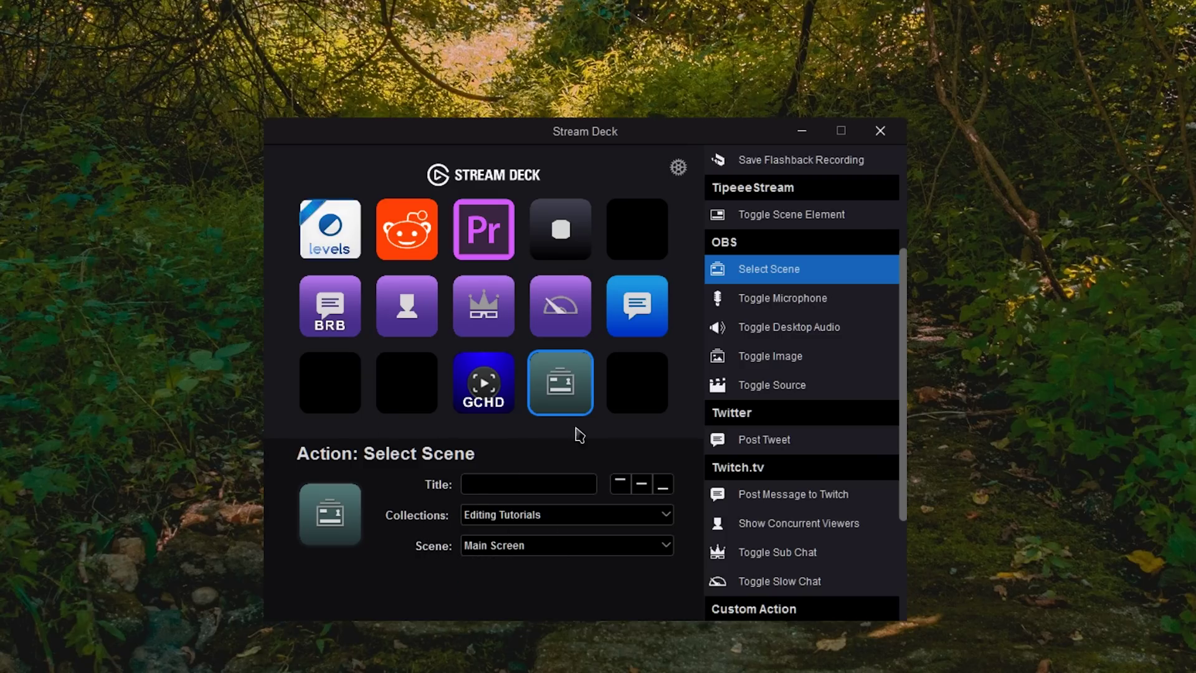
double_click(498, 392)
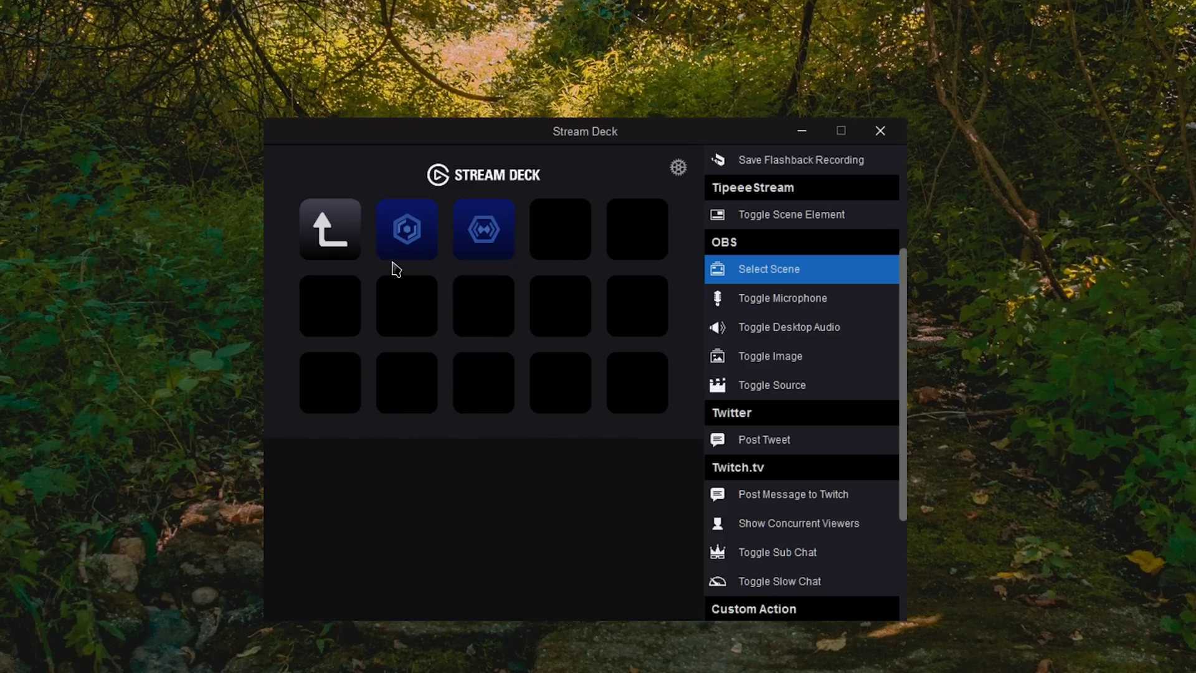
left_click(403, 255)
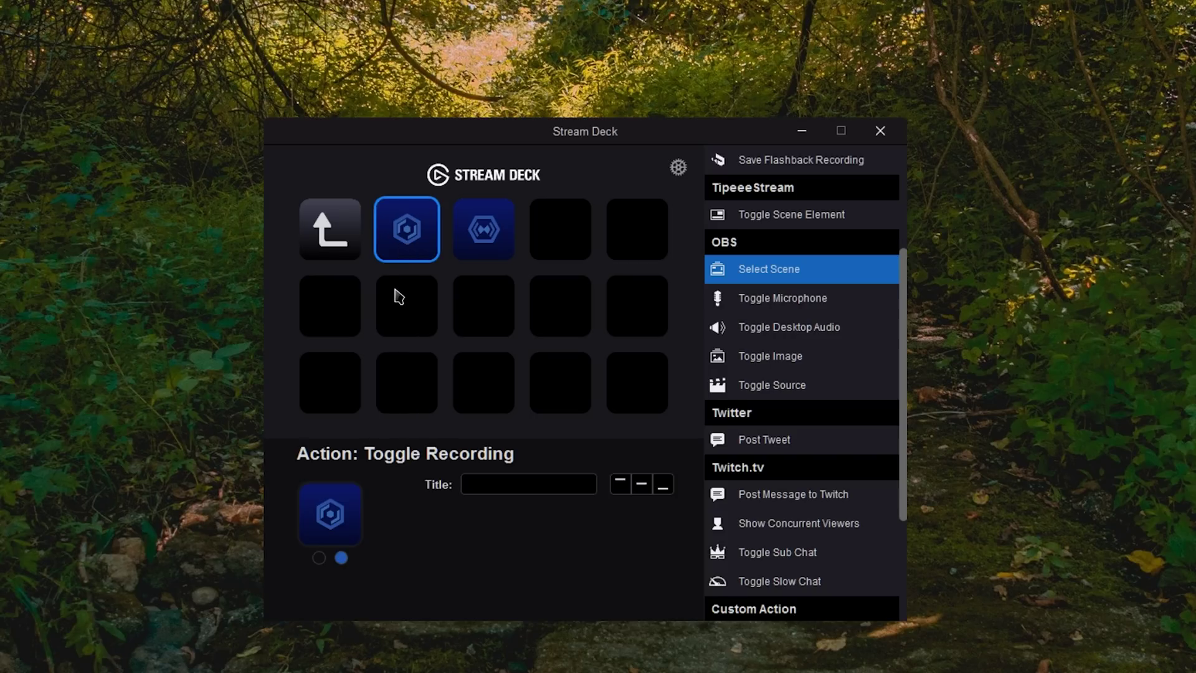